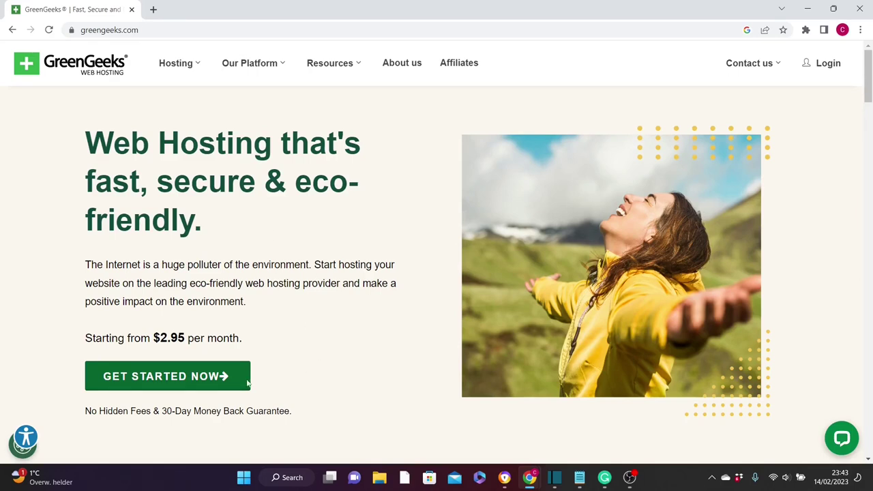
# - Open GreenGeeks' Web Hosting page from the homepage's GET STARTED NOW button
pyautogui.click(182, 384)
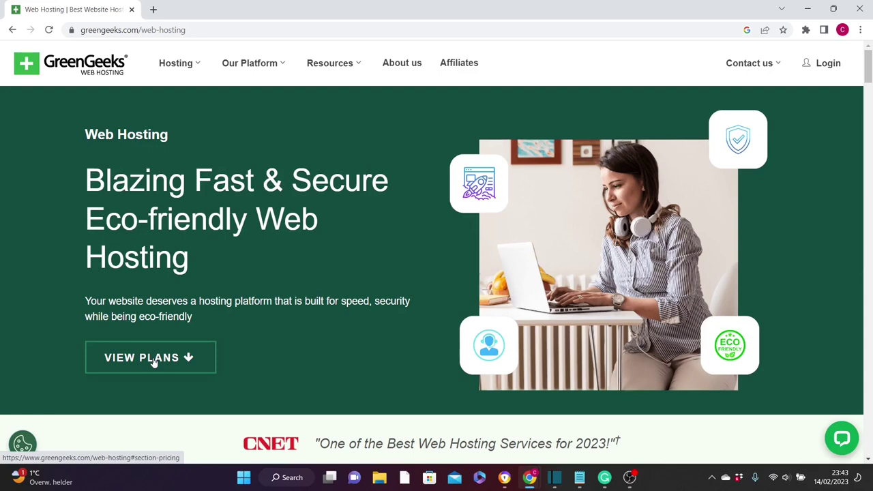
# - Jump to the plans section showing Lite $2.95, Pro $4.95 and Premium $8.95 per month
pyautogui.click(188, 358)
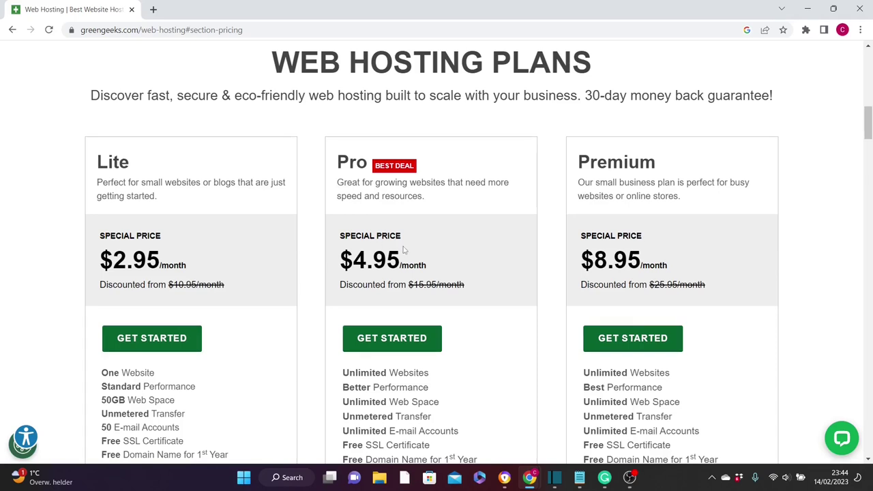
pyautogui.moveTo(869, 134); pyautogui.dragTo(868, 144)
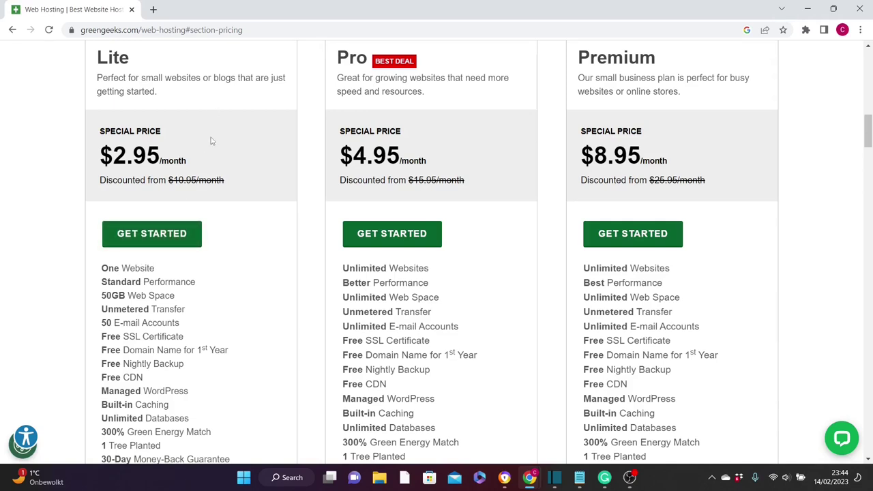
# - Order the Lite plan with the new domain sabiman.com and continue to account information
pyautogui.click(152, 233)
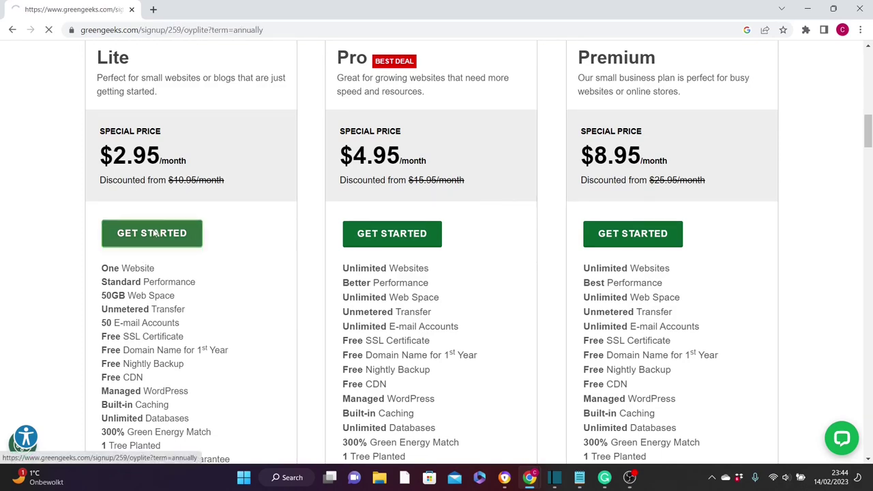
pyautogui.click(275, 245)
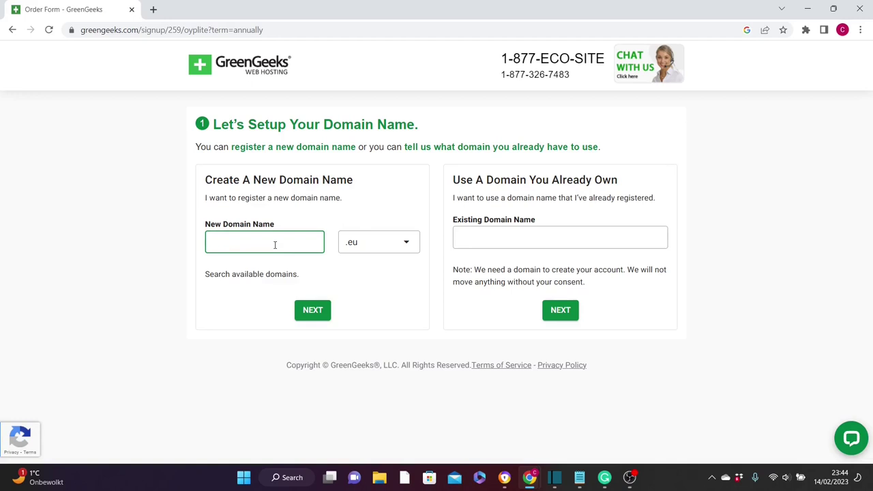
pyautogui.write('sabiman')
pyautogui.hotkey('ctrl', 'a')
pyautogui.press('Tab')
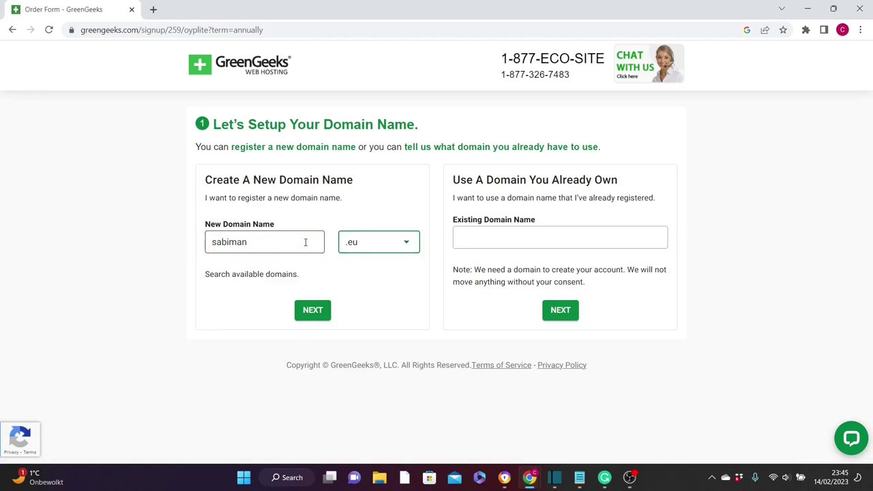
pyautogui.click(408, 246)
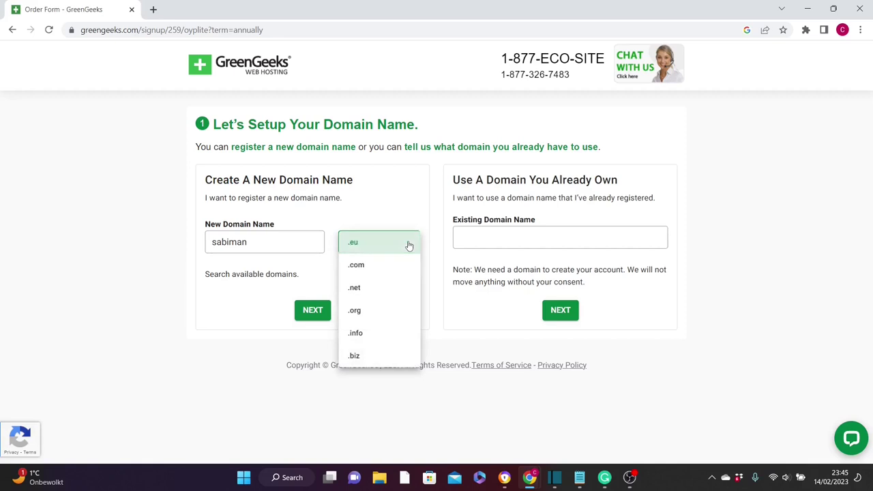
pyautogui.click(362, 266)
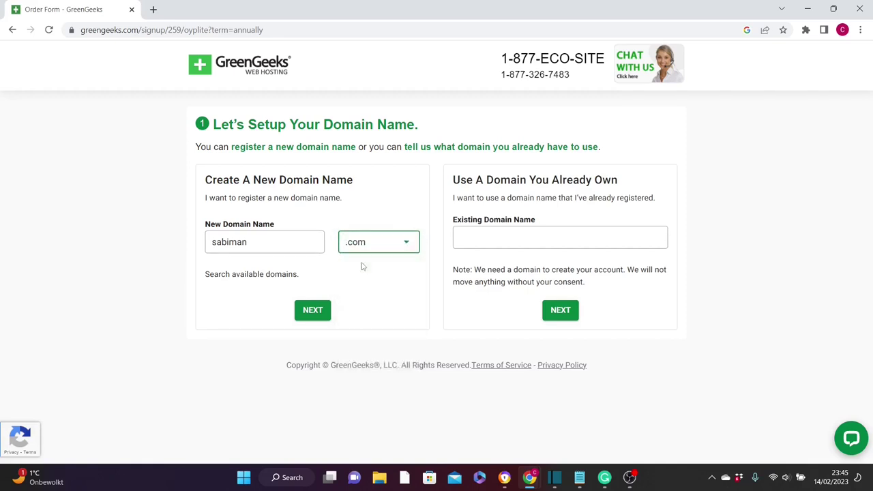
pyautogui.click(313, 314)
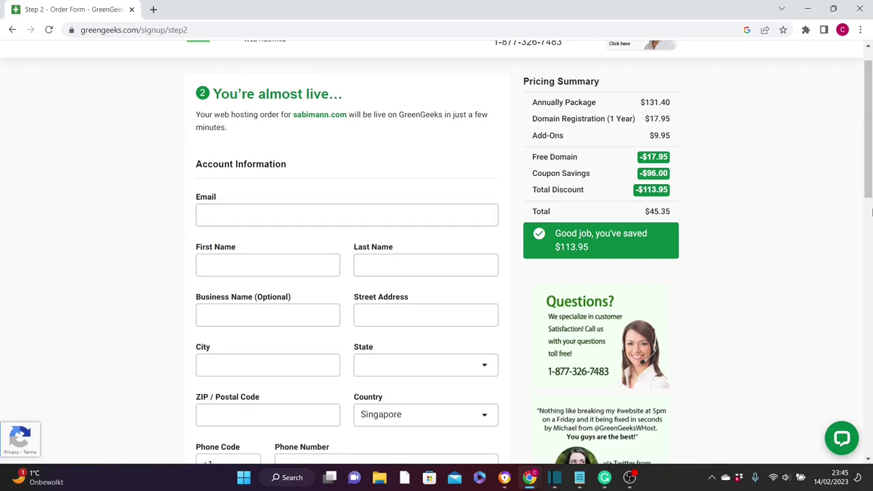
# - Scroll through the Step 2 order form's account and payment sections
pyautogui.scroll(-8, 851, 301)
pyautogui.moveTo(868, 261); pyautogui.dragTo(867, 100)
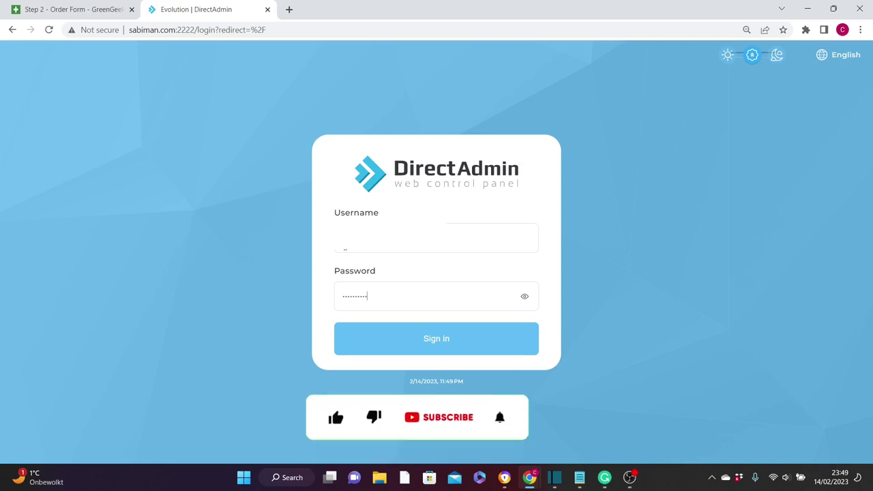
# - Sign in to DirectAdmin and open WordPress under Softaculous Apps Installer
pyautogui.click(446, 339)
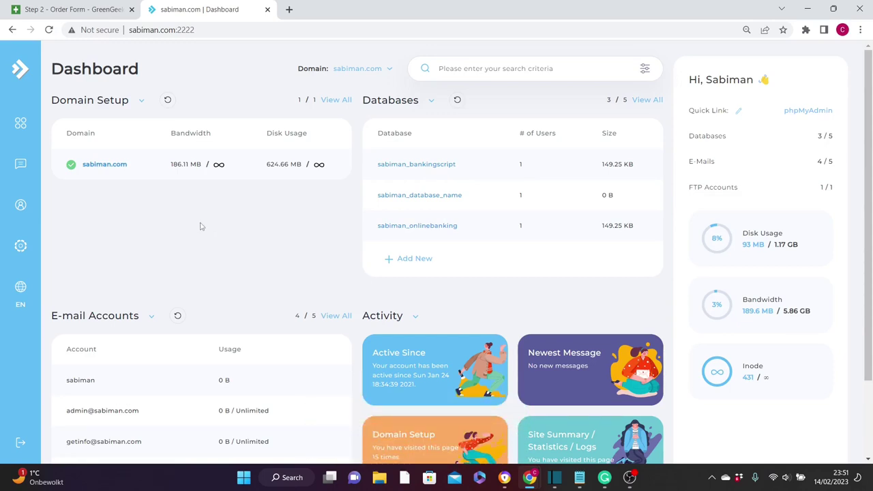
pyautogui.click(27, 124)
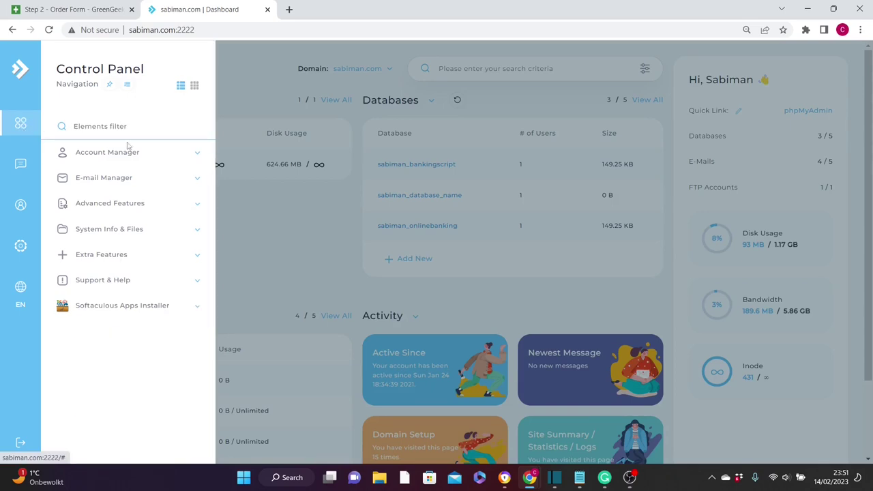
pyautogui.click(200, 311)
pyautogui.click(110, 331)
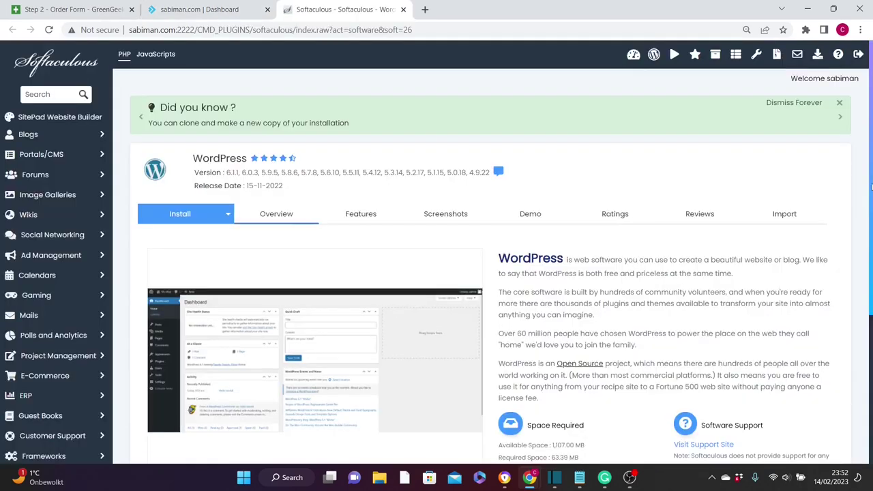
# - Start a new WordPress 6.1.1 installation from the Softaculous overview
pyautogui.scroll(-3, 308, 341)
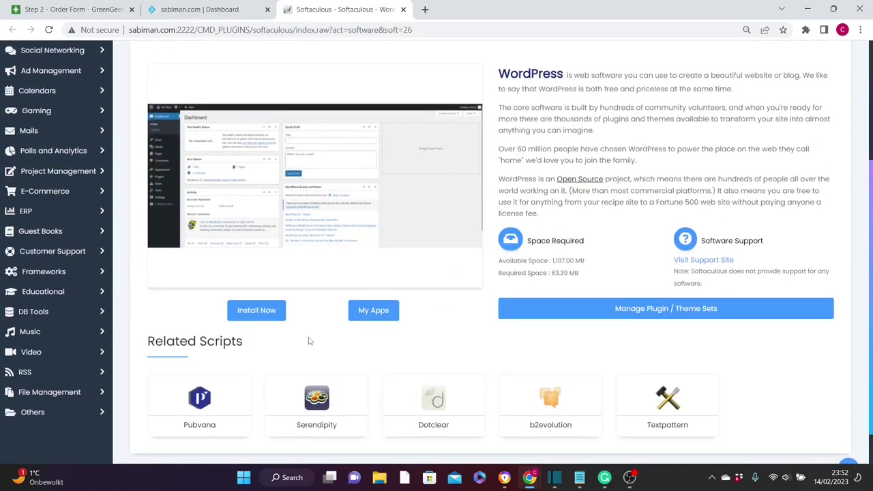
pyautogui.click(256, 313)
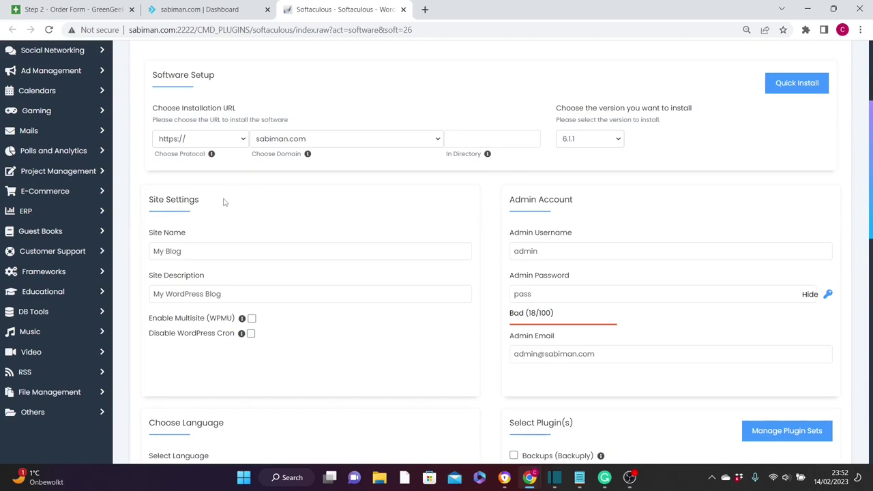
# - Replace the default site name with 'Sabiman Dental Services'
pyautogui.click(184, 238)
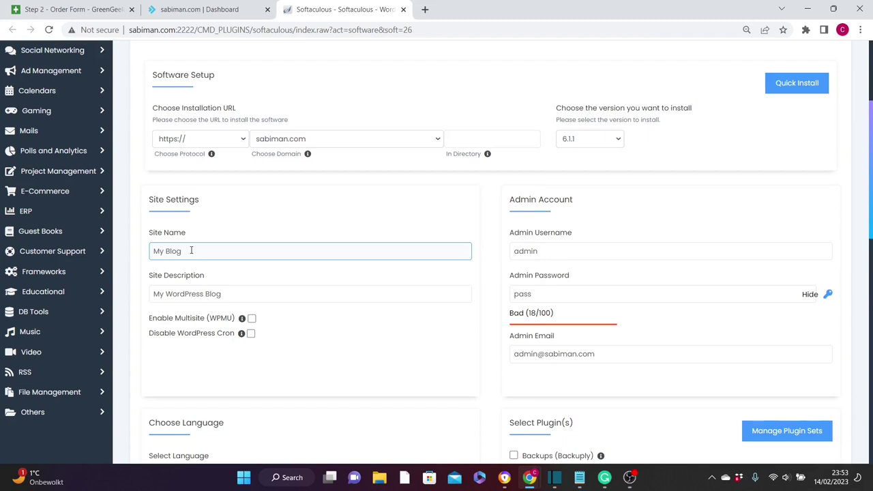
pyautogui.hotkey('ctrl', 'a')
pyautogui.press('BackSpace')
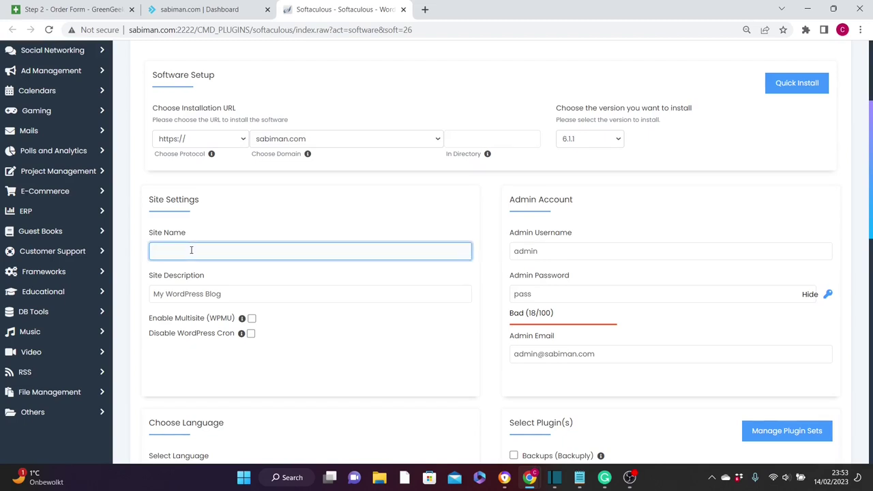
pyautogui.write('Sabiman Dental Services')
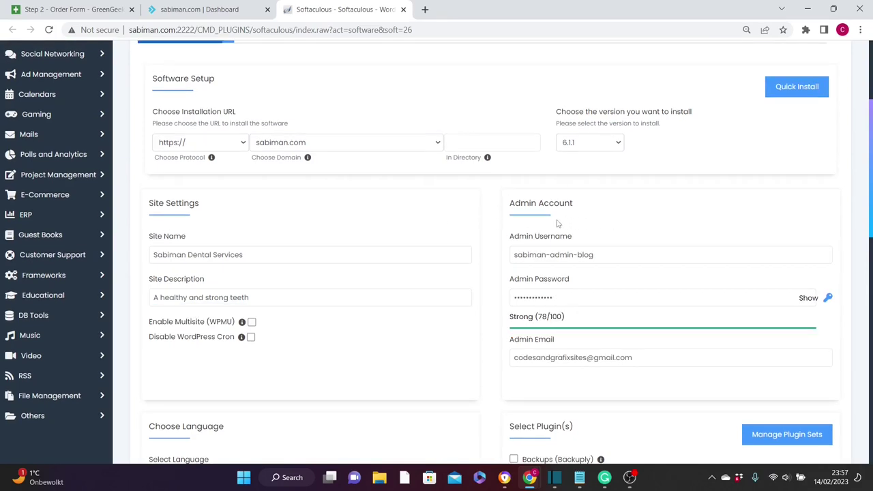
# - Fill in the admin username, a strong admin password and the admin email
pyautogui.click(533, 249)
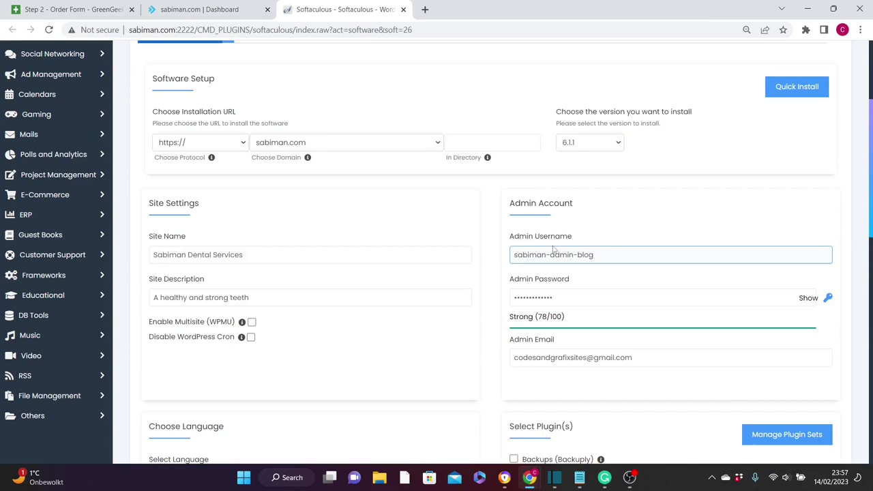
pyautogui.click(528, 292)
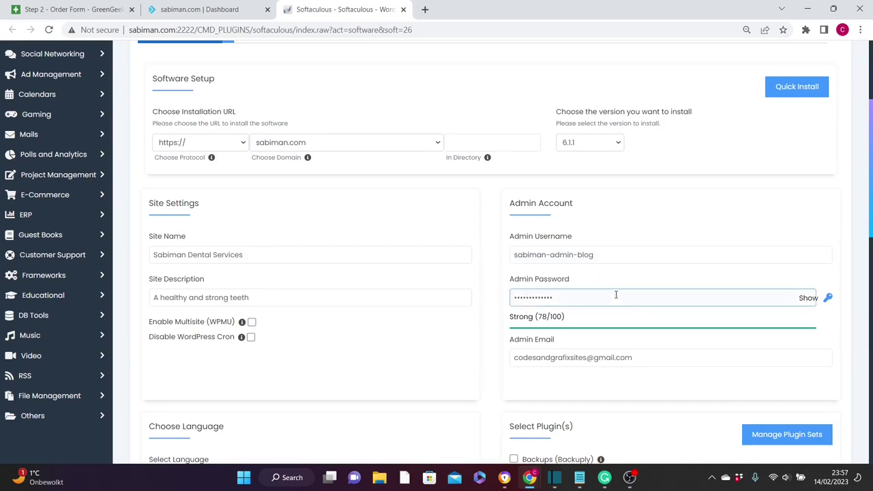
pyautogui.click(541, 357)
pyautogui.click(871, 208)
pyautogui.scroll(-1, 871, 205)
pyautogui.scroll(-3, 871, 164)
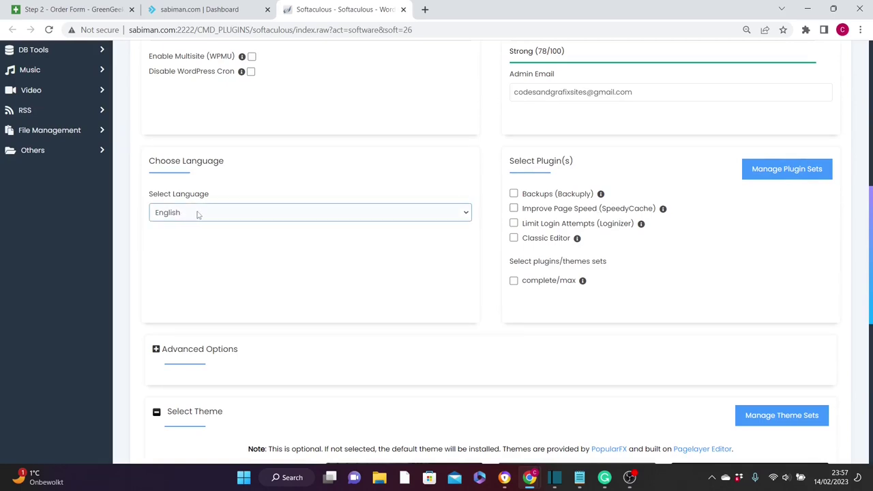
# - Keep English as the site language and leave the theme unselected, down to the install options
pyautogui.click(230, 215)
pyautogui.click(330, 220)
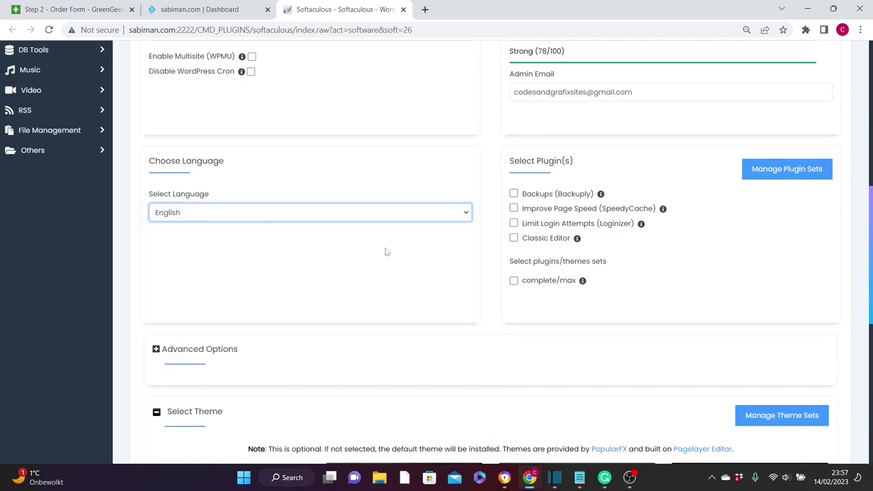
pyautogui.moveTo(870, 213); pyautogui.dragTo(869, 300)
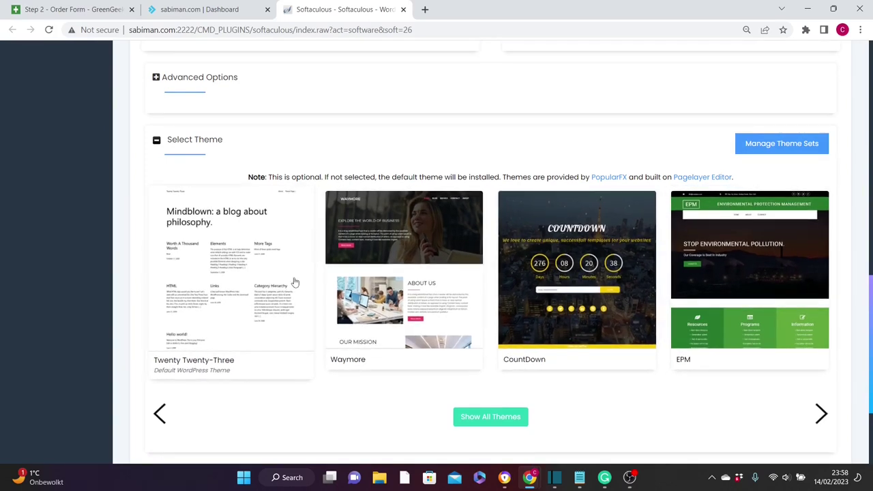
pyautogui.moveTo(870, 297); pyautogui.dragTo(870, 279)
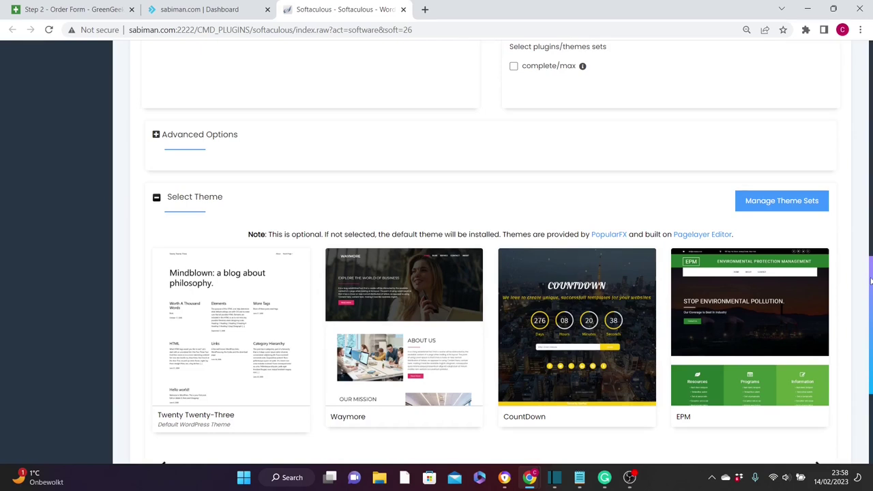
pyautogui.scroll(-3, 553, 349)
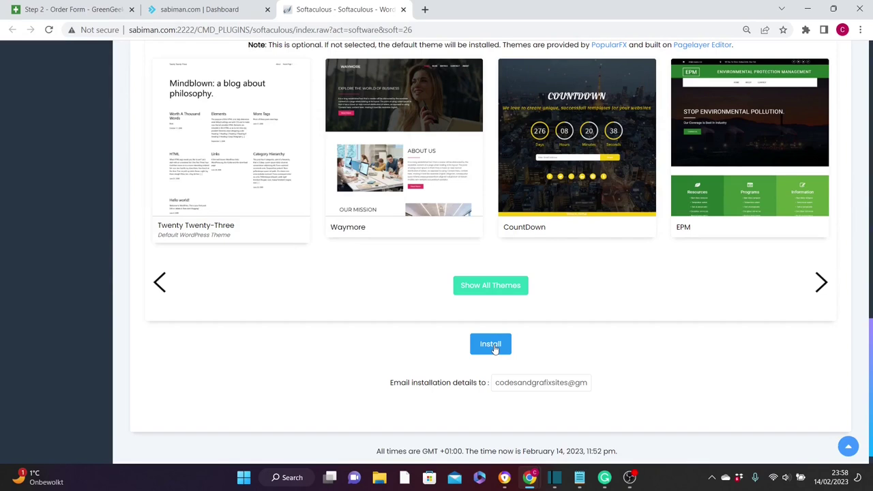
pyautogui.click(530, 382)
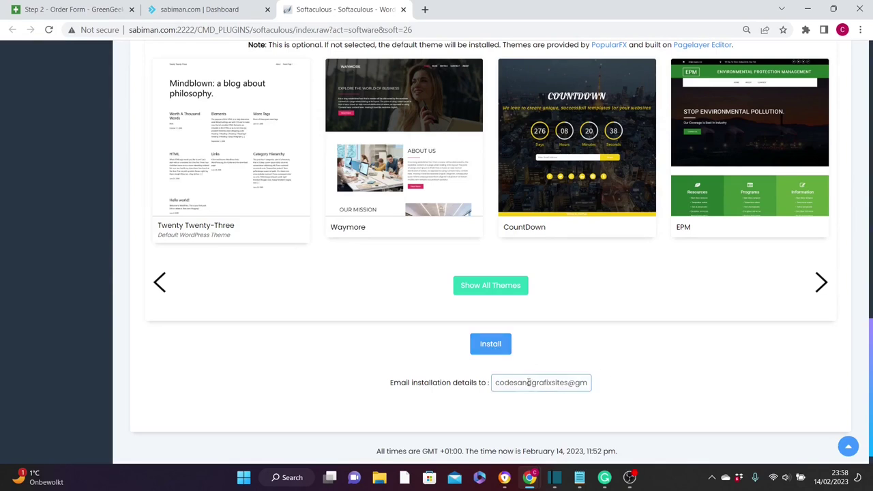
pyautogui.click(434, 396)
pyautogui.click(492, 345)
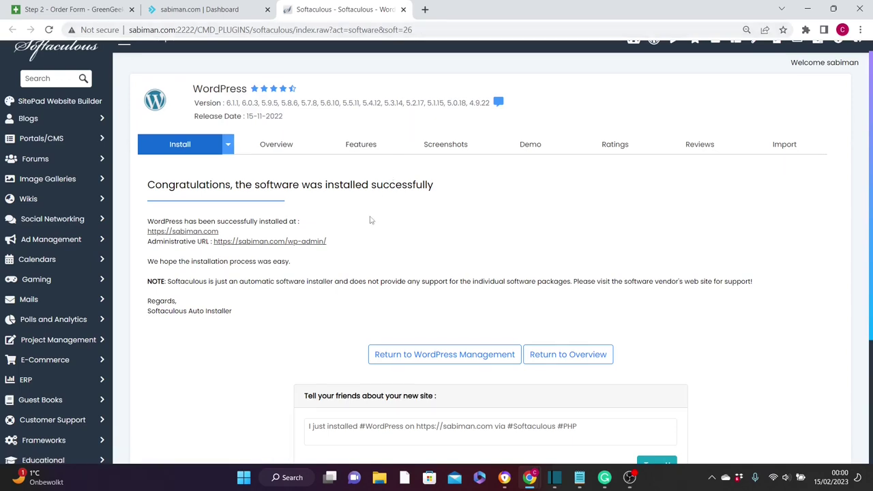
# - Go to sabiman.com/wp-admin in a new tab and log in to the WordPress dashboard
pyautogui.click(425, 9)
pyautogui.write('sabiman.com')
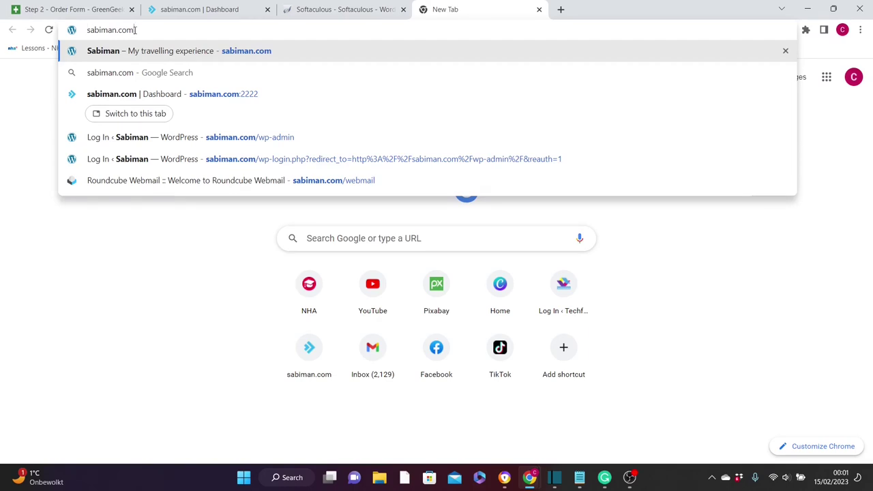
pyautogui.write('/')
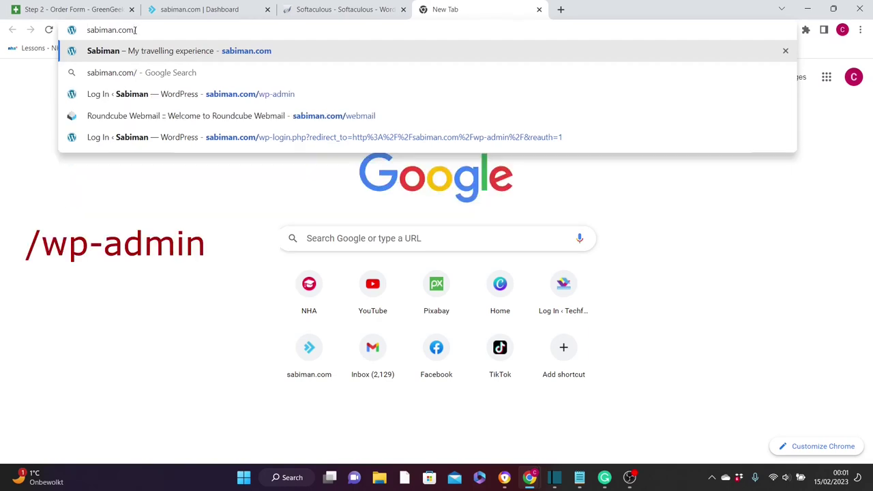
pyautogui.write('wp-ad')
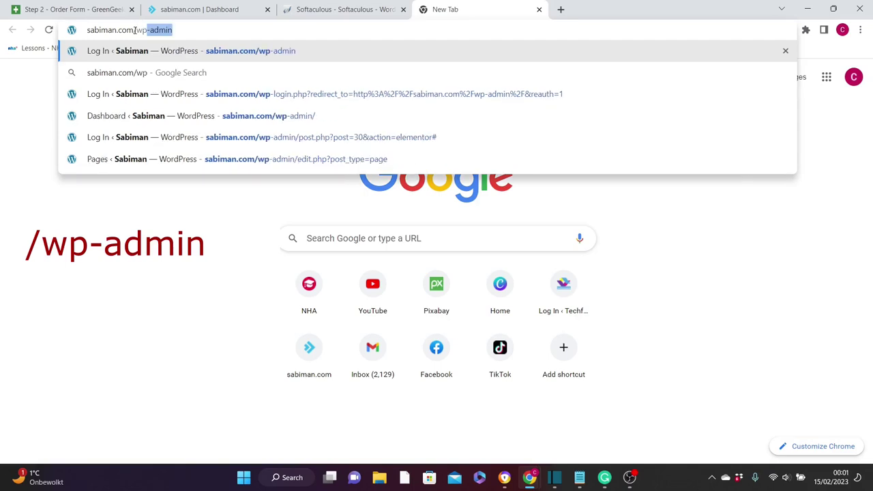
pyautogui.write('min')
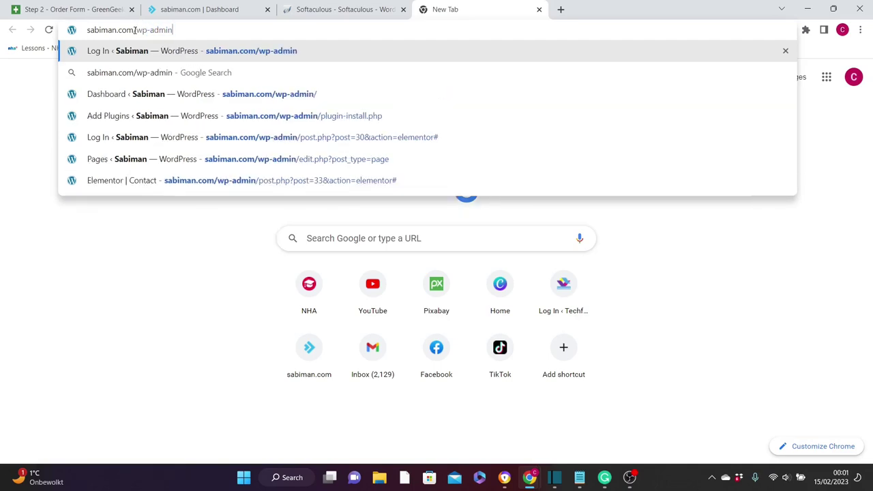
pyautogui.press('Return')
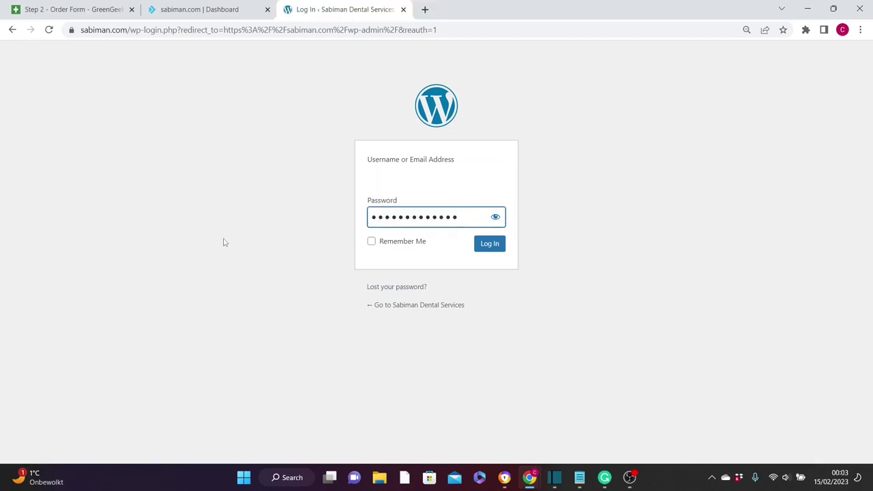
pyautogui.click(490, 244)
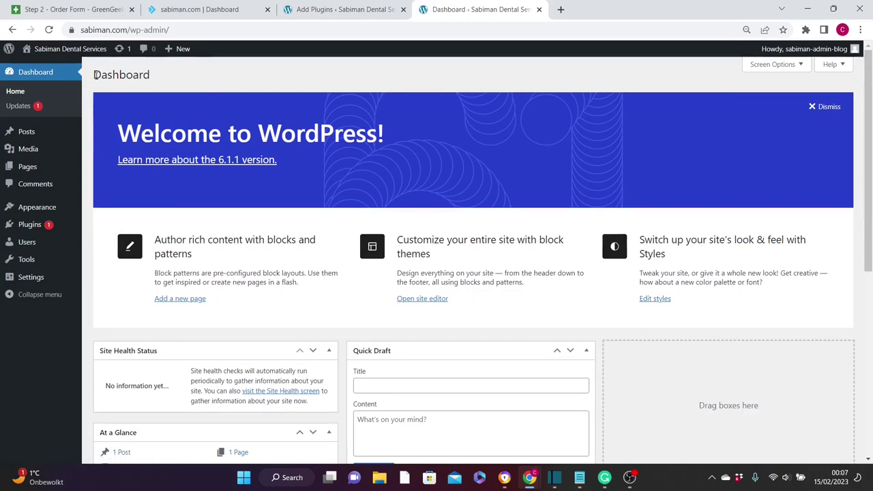
# - Go to Appearance > Themes to list the installed themes, with Twenty Twenty-Three active
pyautogui.moveTo(54, 209)
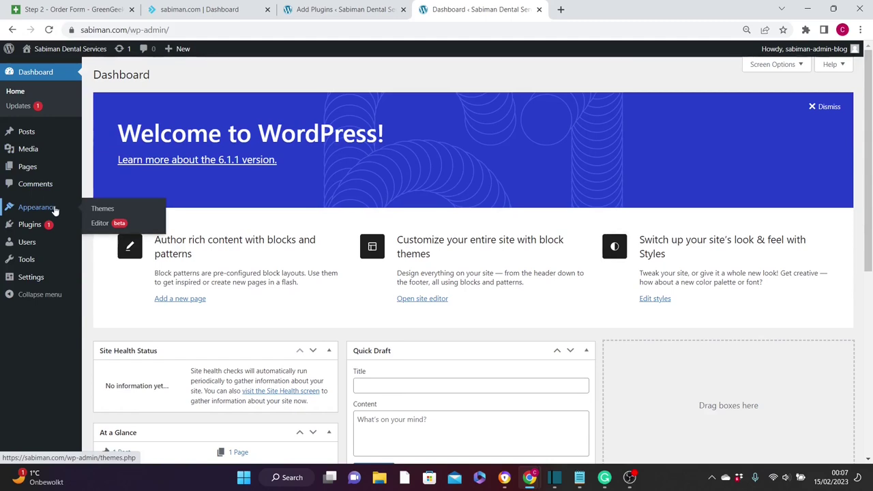
pyautogui.click(103, 209)
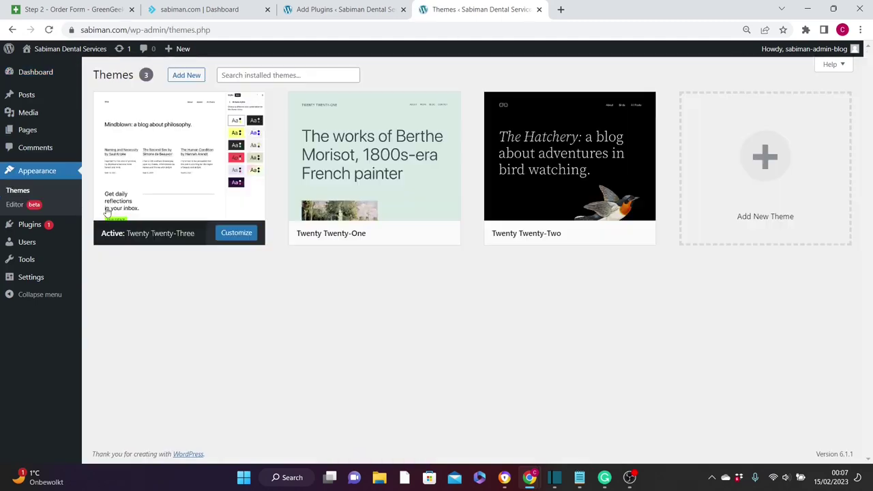
# - Find the Astra theme by searching Add Themes for 'astra', then install and activate it
pyautogui.click(186, 75)
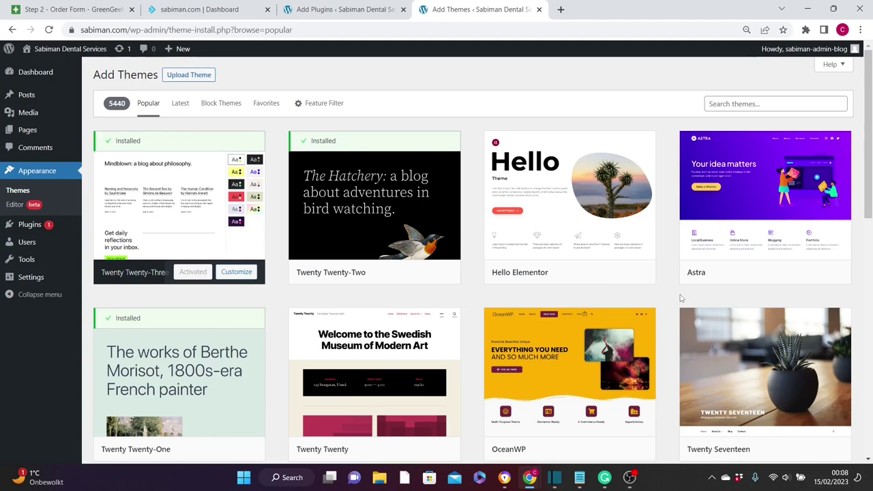
pyautogui.moveTo(363, 317)
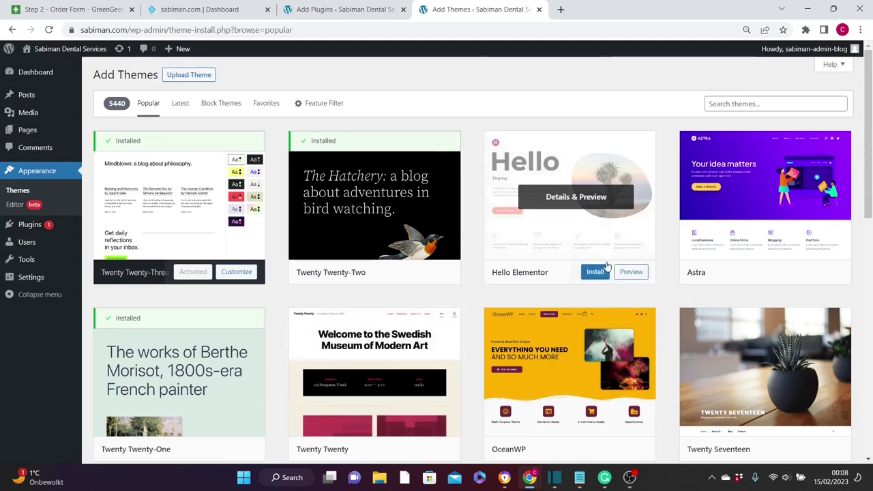
pyautogui.click(765, 102)
pyautogui.write('astra')
pyautogui.moveTo(201, 195)
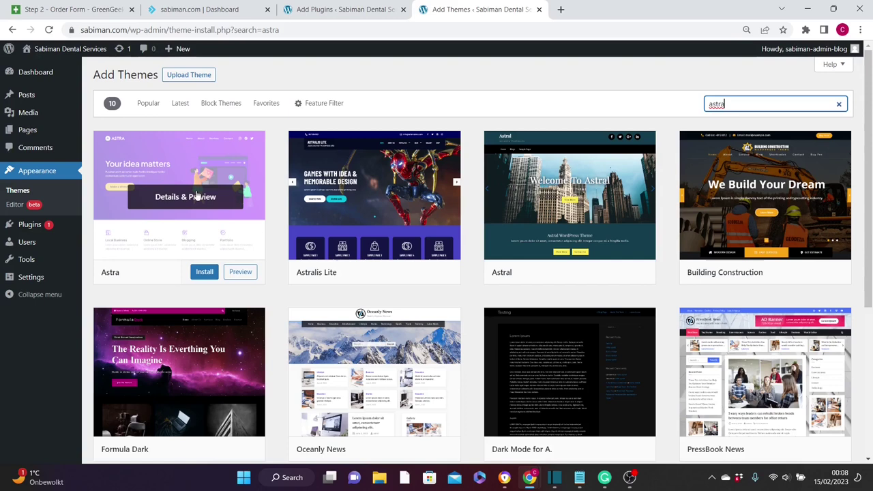
pyautogui.click(204, 272)
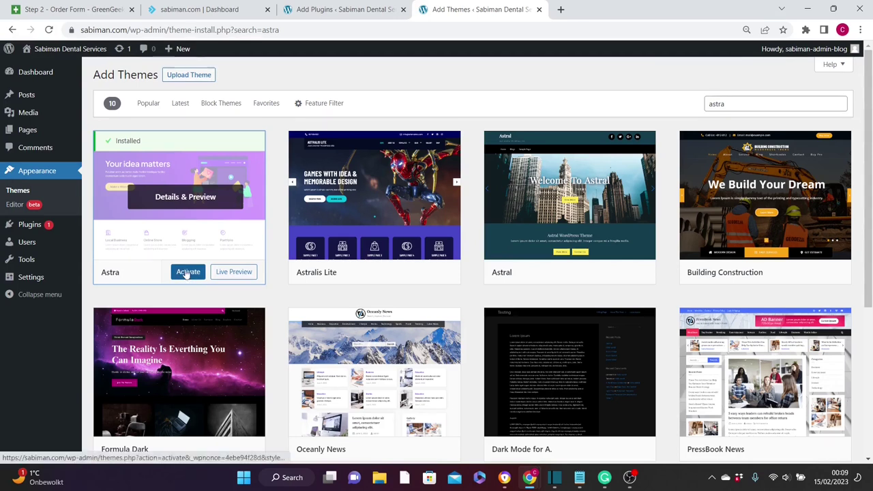
pyautogui.click(187, 272)
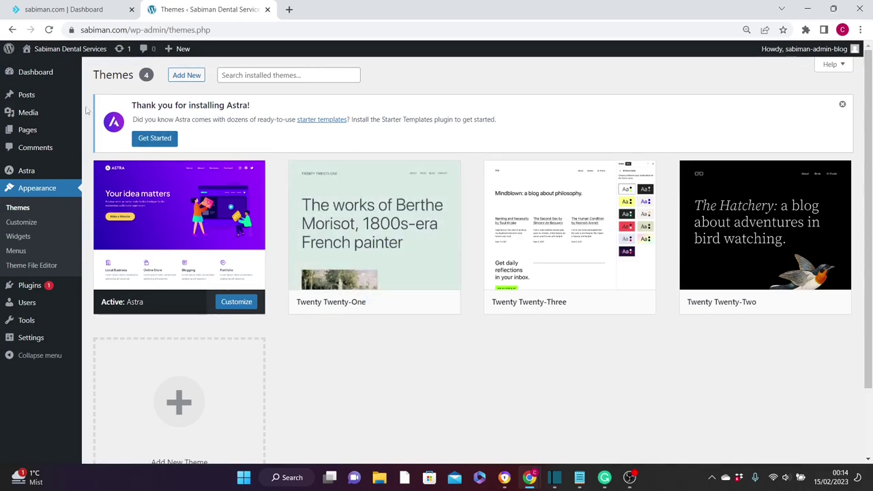
# - Install the Starter Templates plugin from Useful Plugins on Astra's welcome dashboard
pyautogui.moveTo(27, 172)
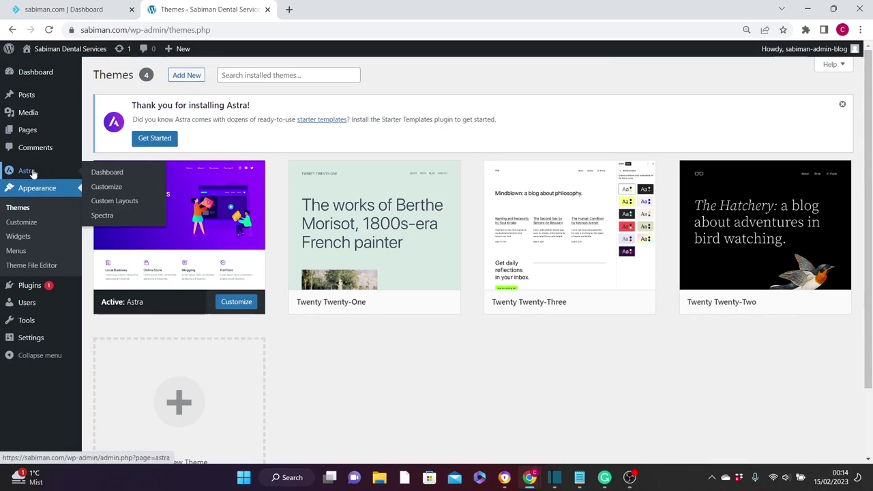
pyautogui.click(28, 171)
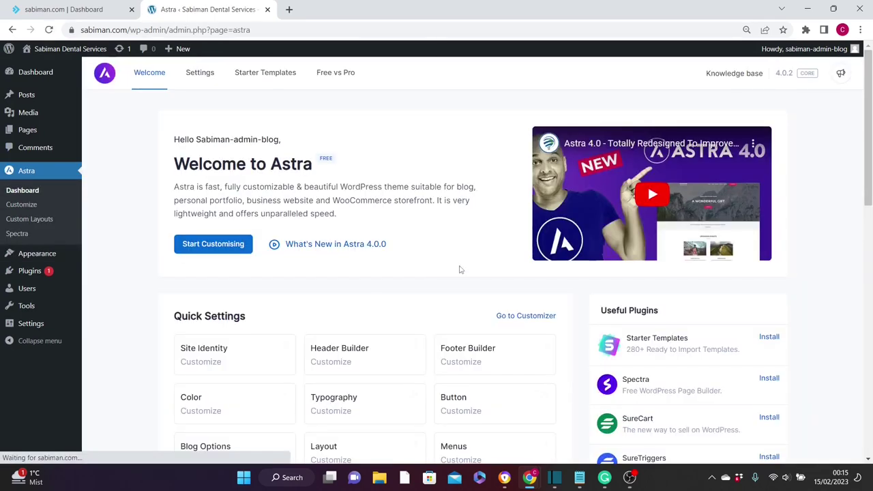
pyautogui.moveTo(869, 165); pyautogui.dragTo(868, 231)
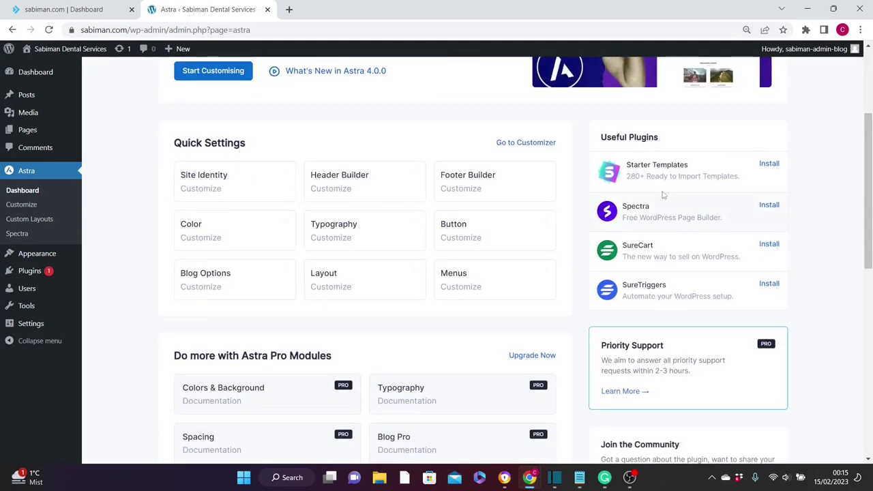
pyautogui.click(770, 165)
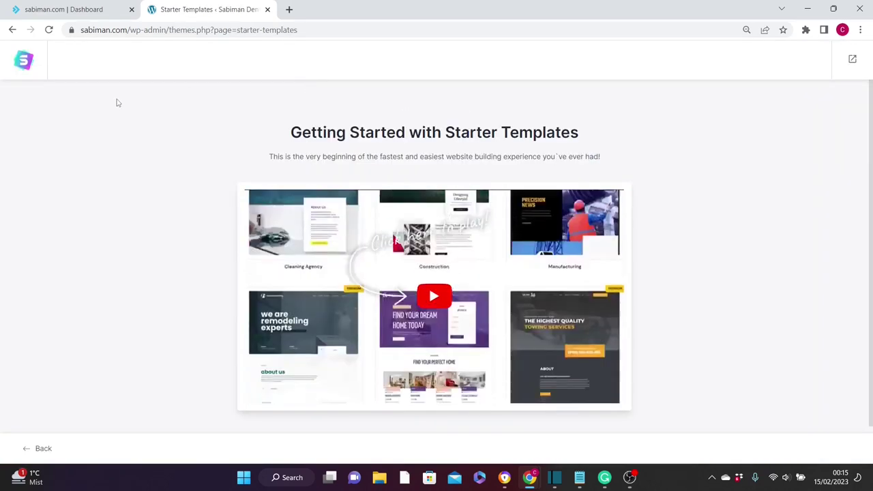
# - Start Build Your Website Now and pick Elementor as the page builder
pyautogui.scroll(-1, 871, 280)
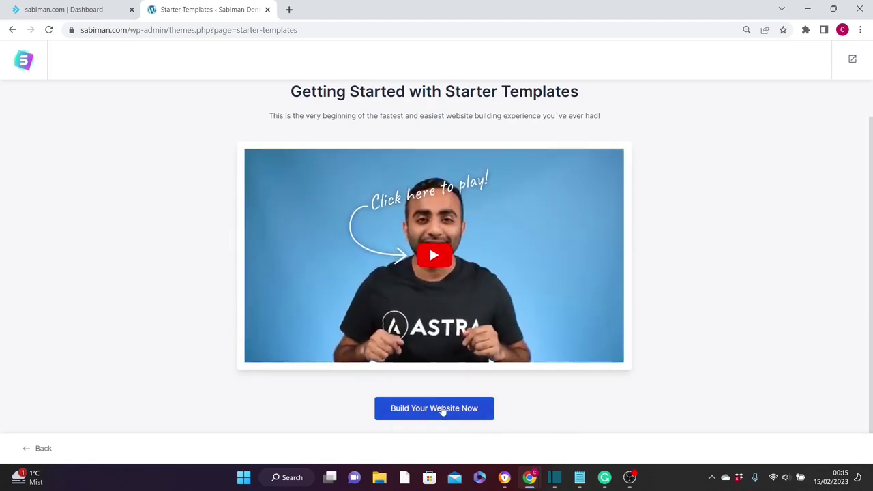
pyautogui.click(450, 409)
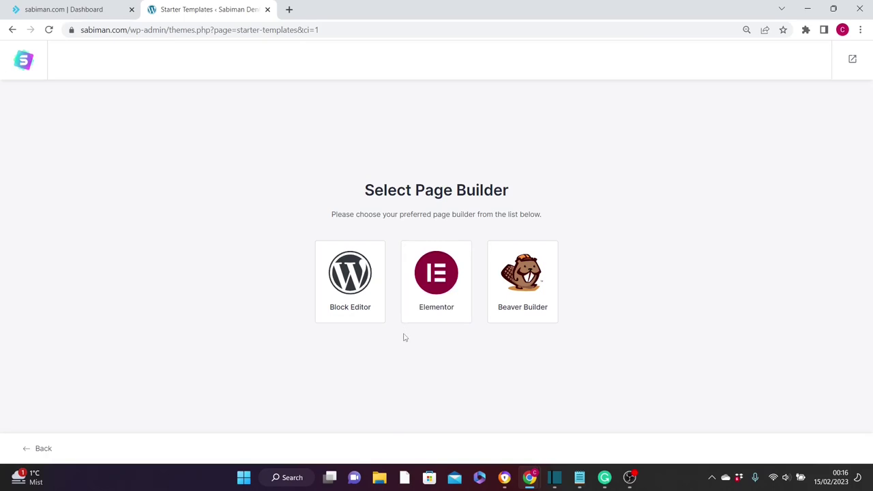
pyautogui.click(433, 273)
pyautogui.moveTo(871, 89); pyautogui.dragTo(871, 82)
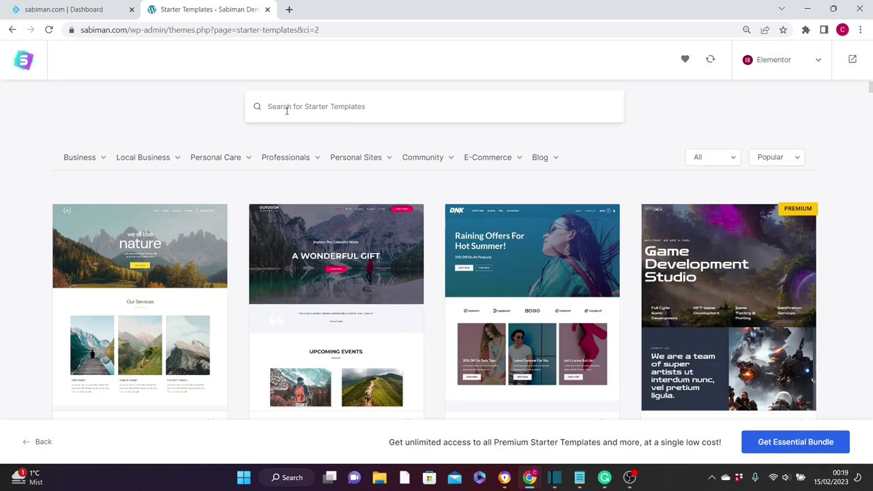
# - Pick the Health & Wellness template from a 'Doctor' search and skip the logo step
pyautogui.write('Do')
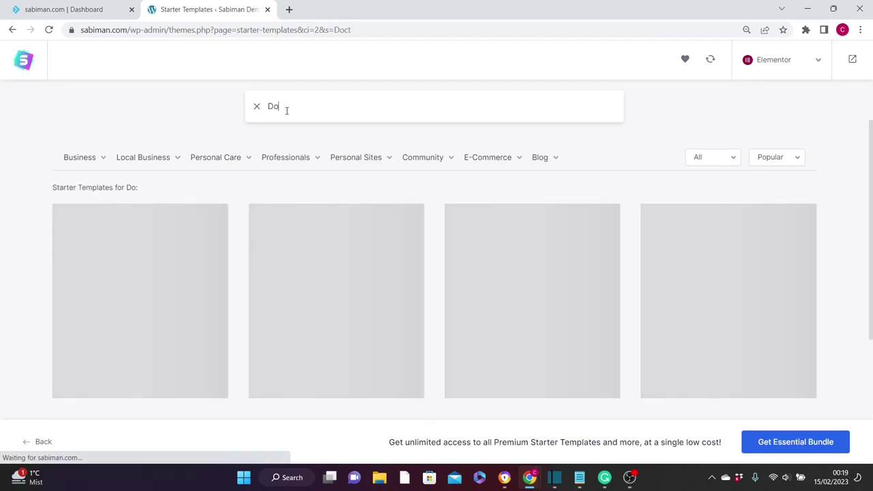
pyautogui.write('ctor')
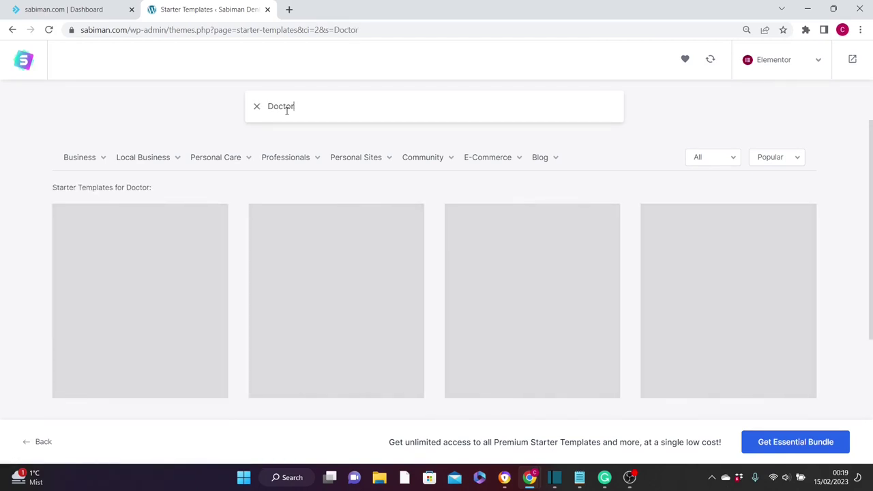
pyautogui.scroll(-2, 286, 112)
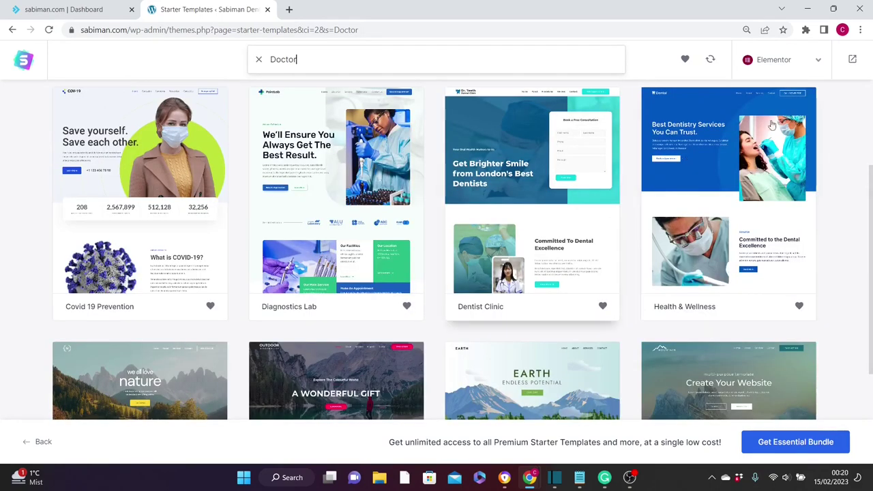
pyautogui.click(759, 149)
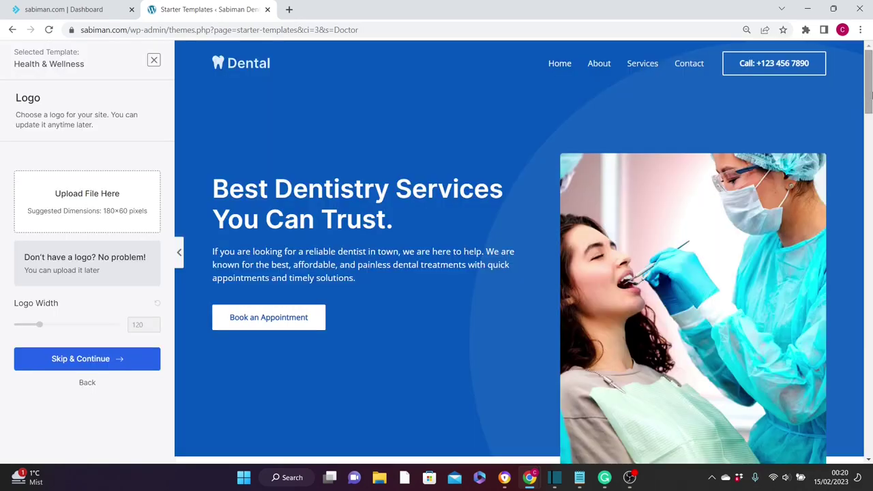
pyautogui.moveTo(869, 95); pyautogui.dragTo(279, 345)
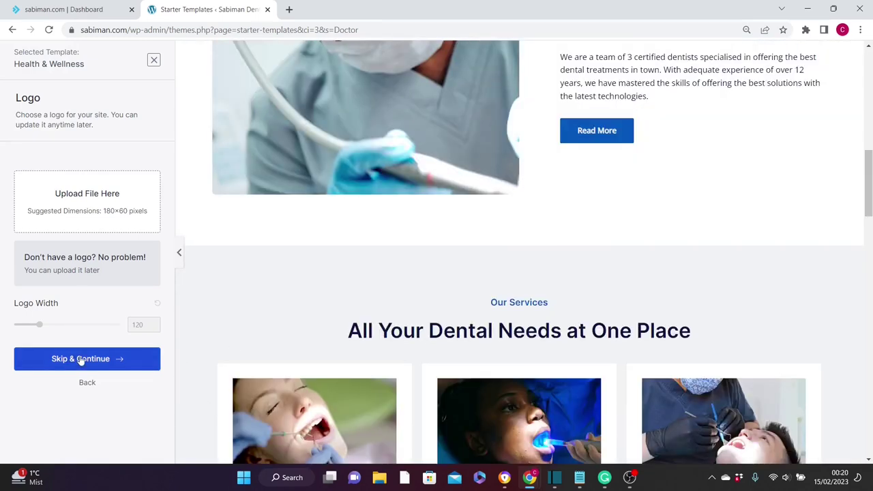
pyautogui.click(70, 423)
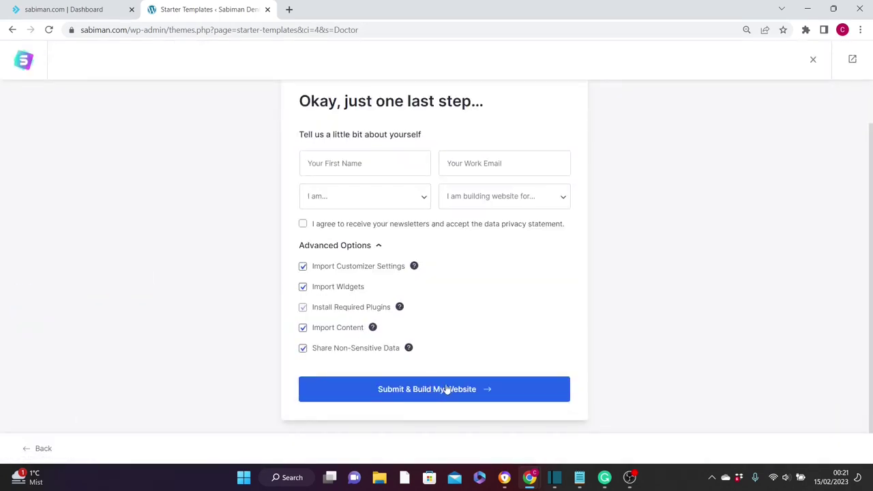
# - Import the Health & Wellness template, then view the new sabiman.com Home page
pyautogui.click(440, 389)
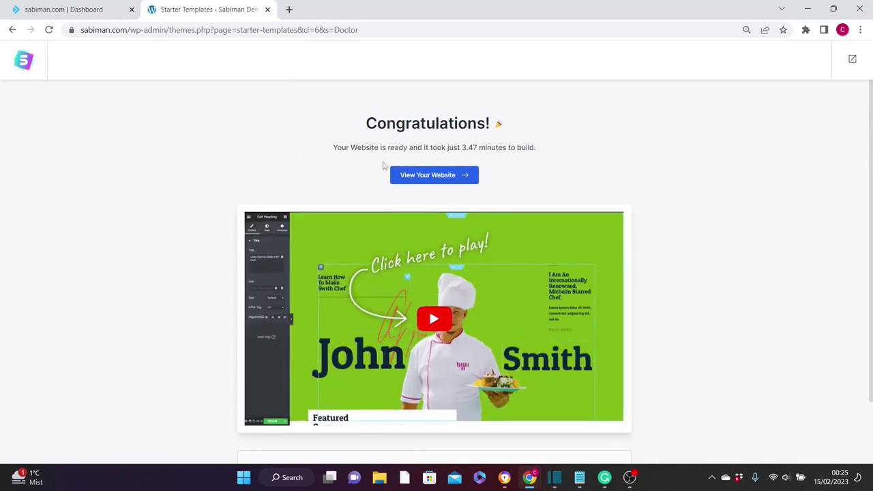
pyautogui.click(424, 176)
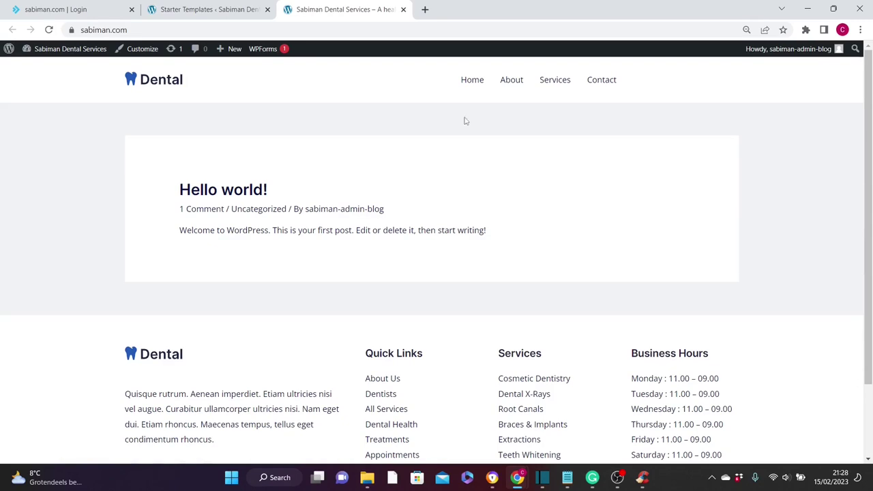
pyautogui.click(472, 83)
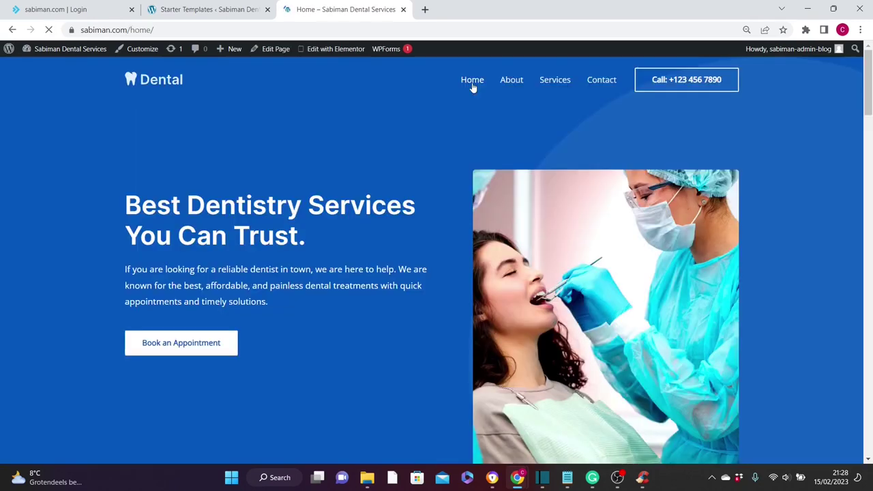
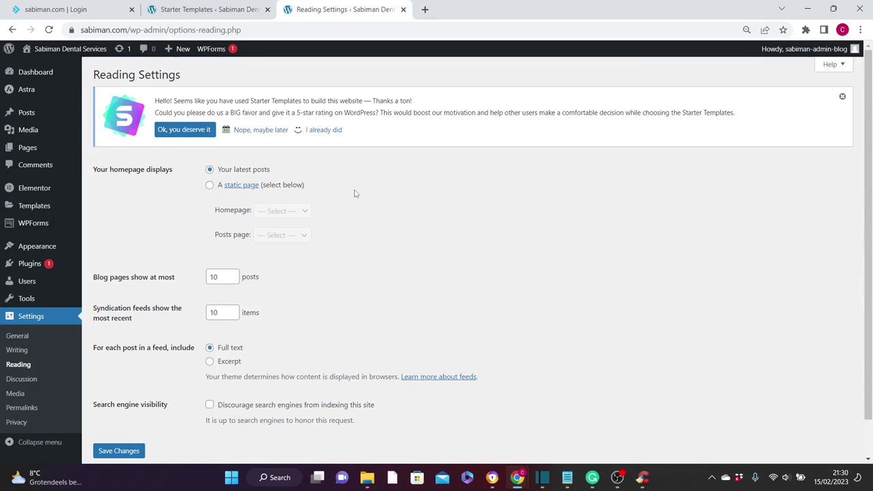
# - Set the homepage to the static page Home and save the Reading settings
pyautogui.click(210, 188)
pyautogui.click(236, 210)
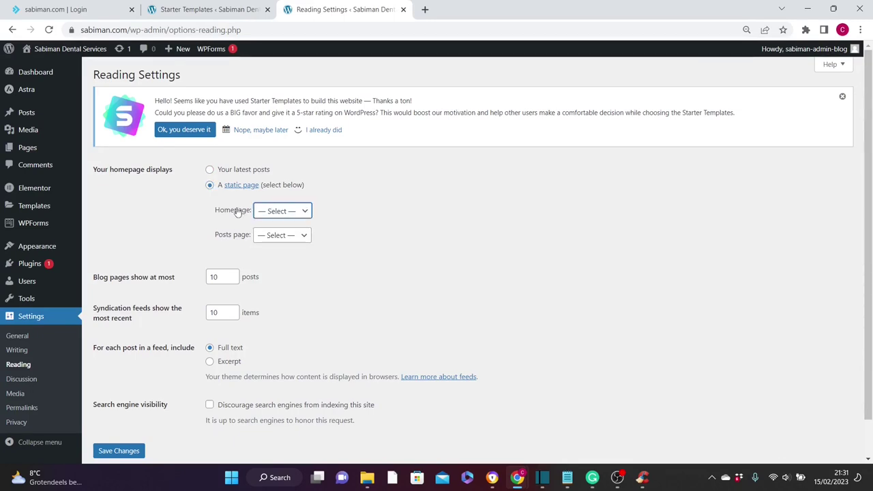
pyautogui.click(307, 212)
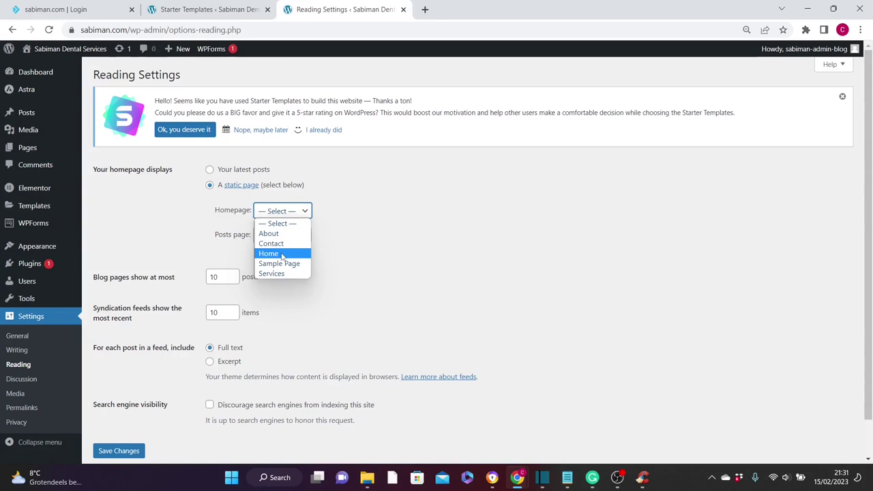
pyautogui.click(282, 255)
pyautogui.press('Tab')
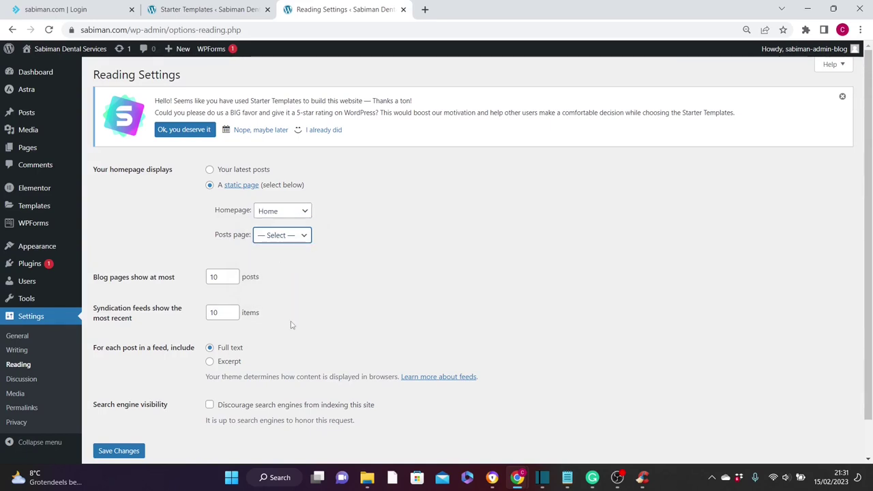
pyautogui.click(118, 451)
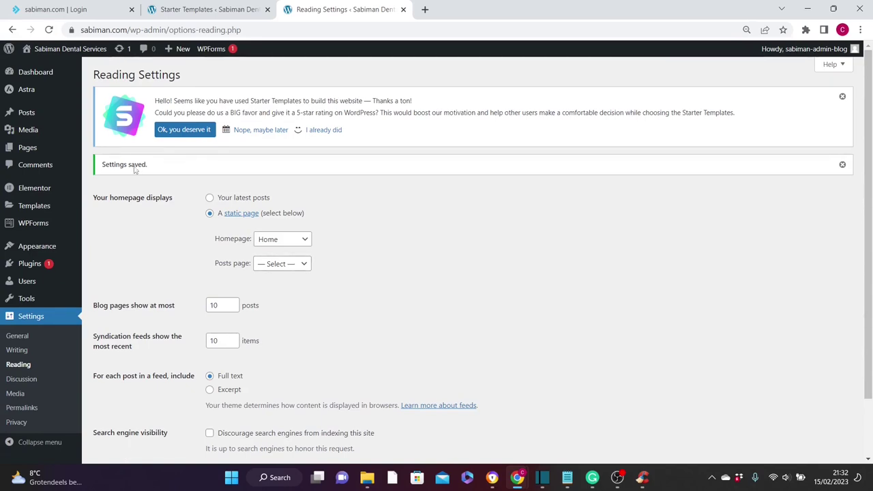
pyautogui.moveTo(54, 50)
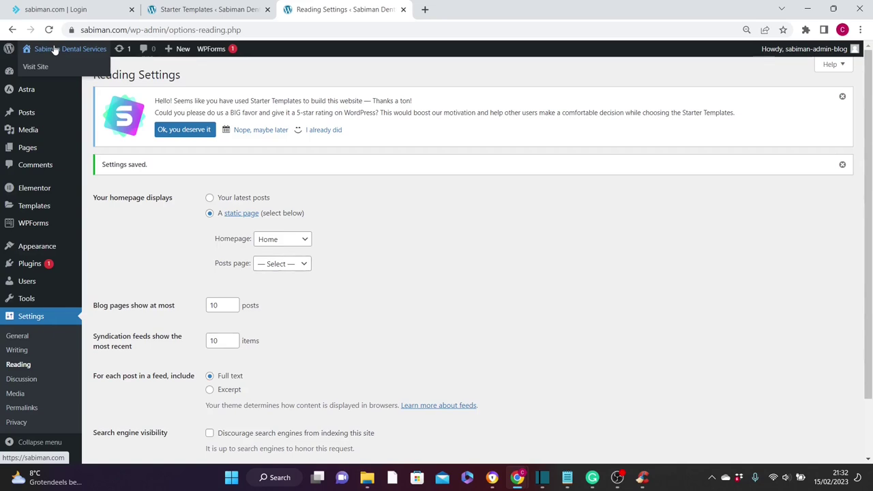
# - Visit the live site's Dental Home page headed 'Best Dentistry Services You Can Trust'
pyautogui.click(43, 69)
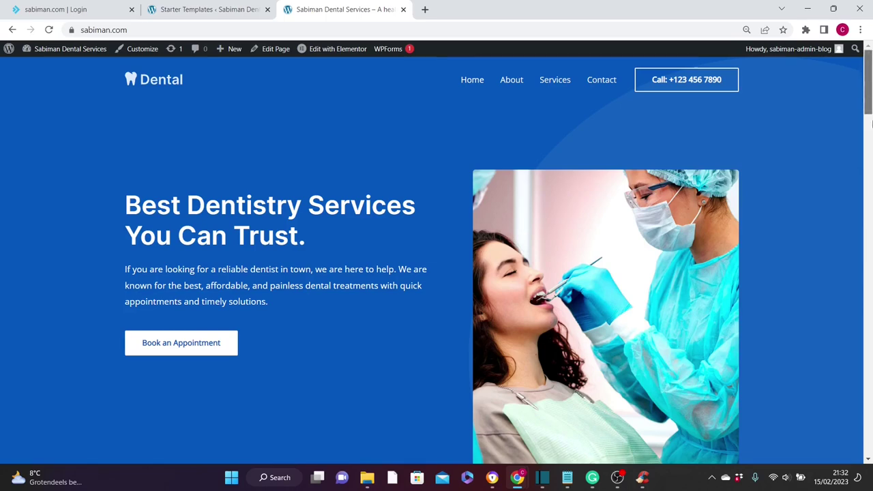
pyautogui.click(871, 212)
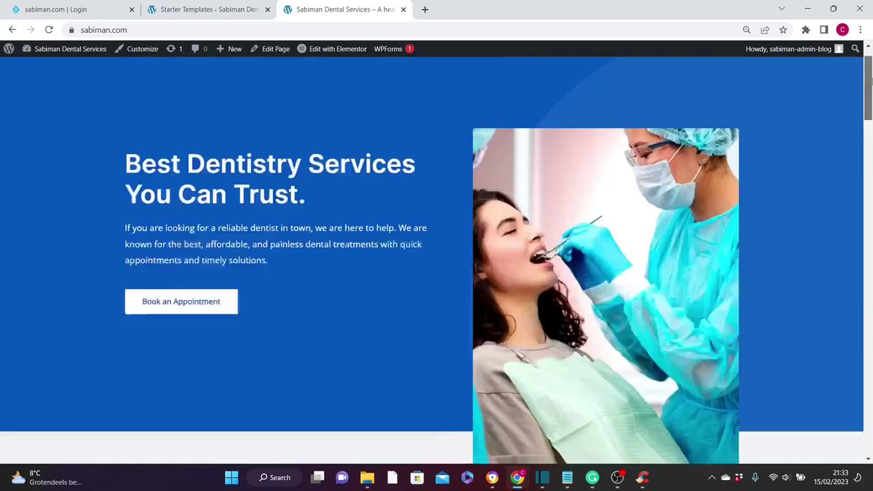
pyautogui.scroll(1, 394, 154)
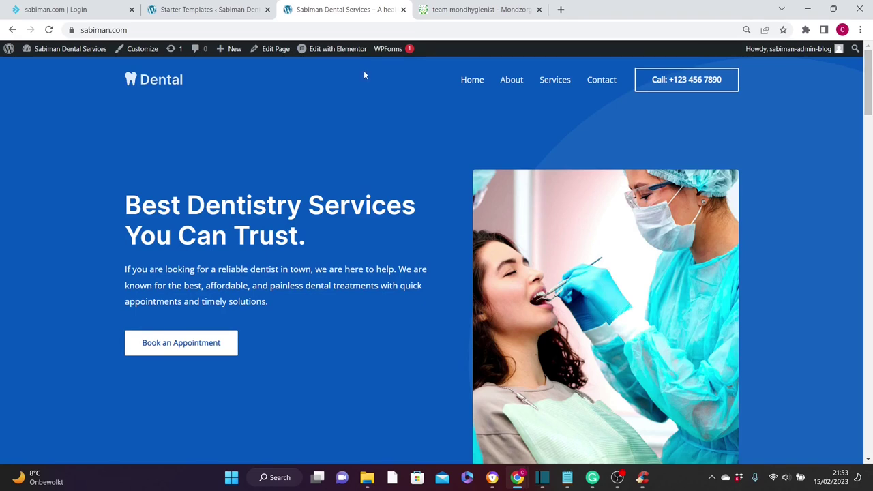
# - Open the Home page in Elementor and close the unrelated dental hygienist tab
pyautogui.click(326, 49)
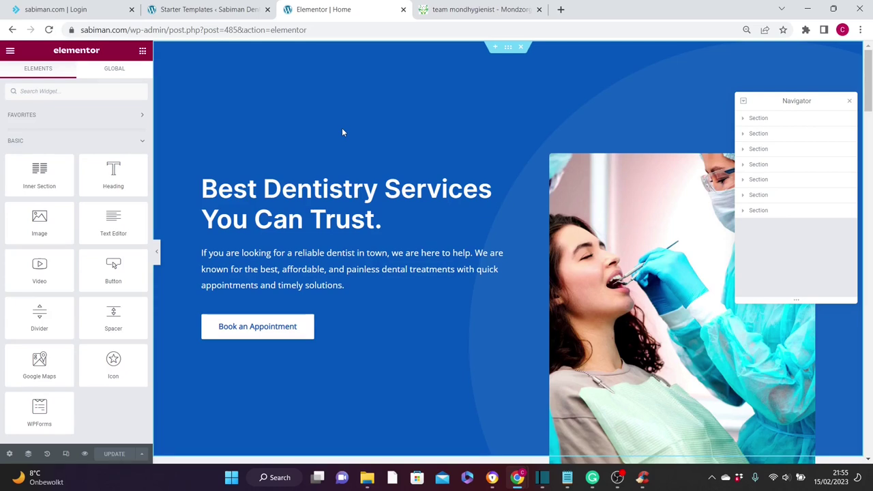
pyautogui.click(539, 9)
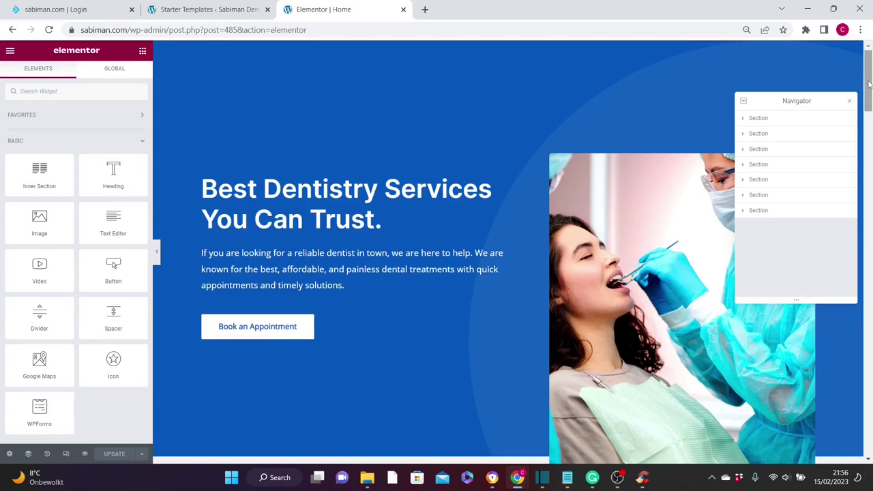
pyautogui.scroll(-7, 866, 89)
pyautogui.moveTo(868, 155); pyautogui.dragTo(870, 440)
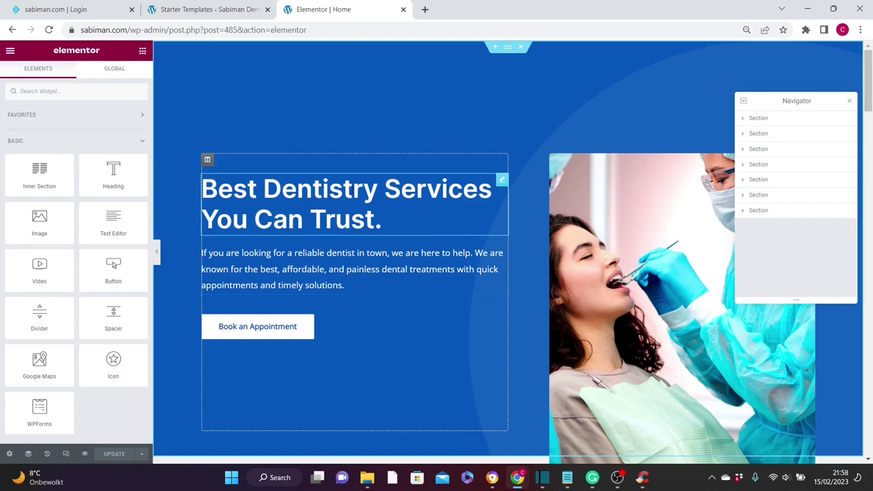
# - Change the hero heading to 'Best Community Dental Service'
pyautogui.click(382, 225)
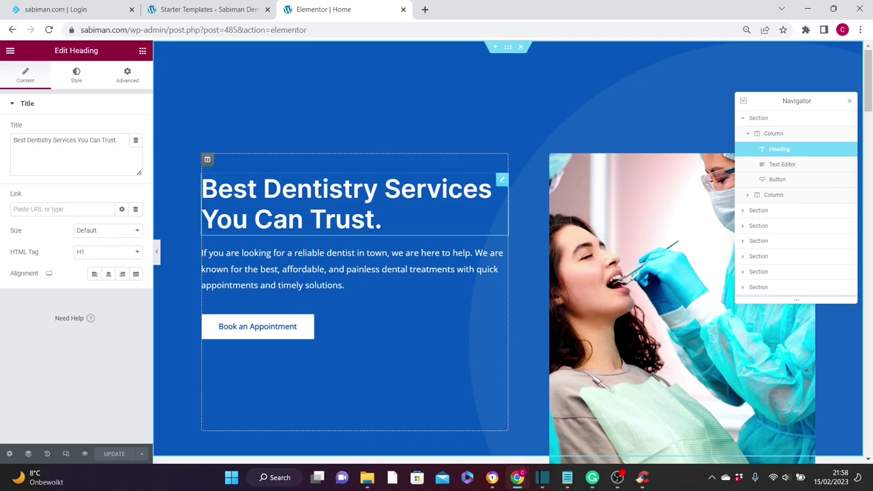
pyautogui.click(73, 140)
pyautogui.hotkey('ctrl', 'a')
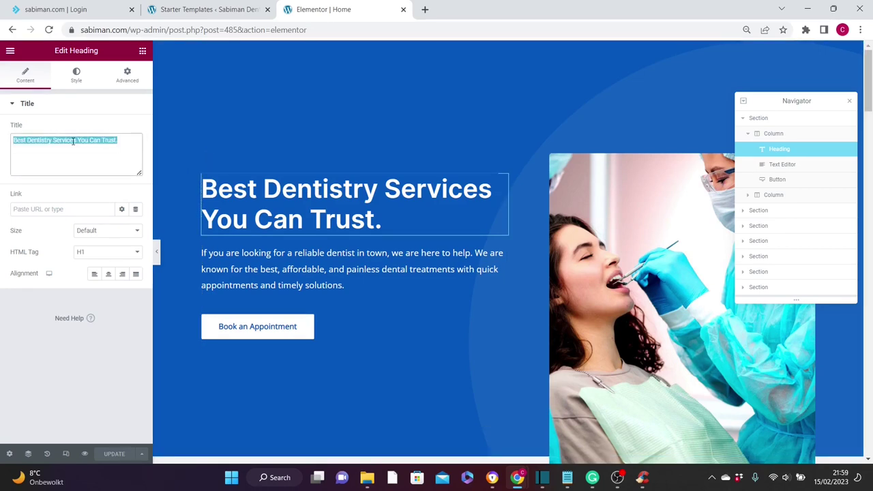
pyautogui.write('Best Community Dental Service')
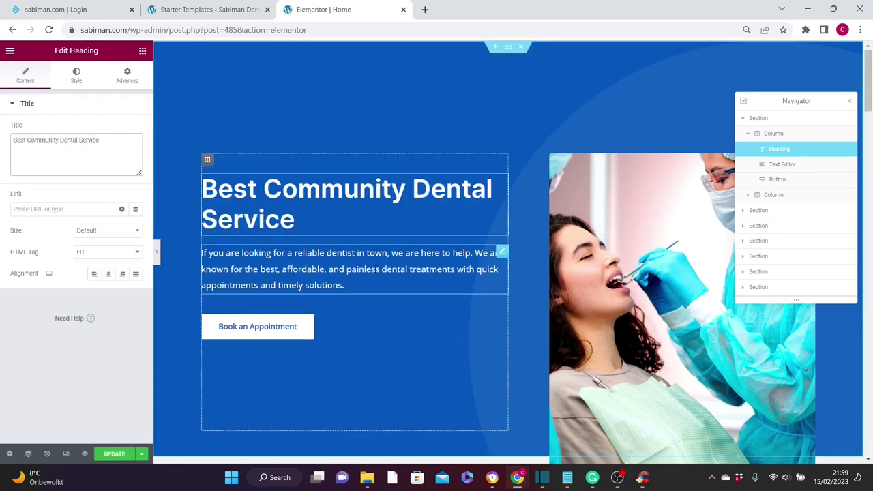
# - Paste a new reliable-dentist opening paragraph into the hero text
pyautogui.click(344, 285)
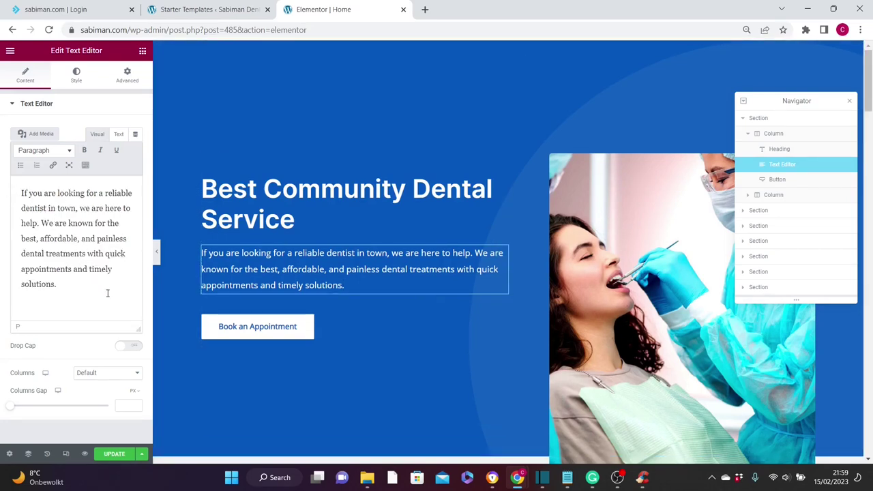
pyautogui.write('Are you looking for a reliable dentist? We are here to help. We are known for the best, most affordable, and painless dental treatments with quick appointments and timely solutions.')
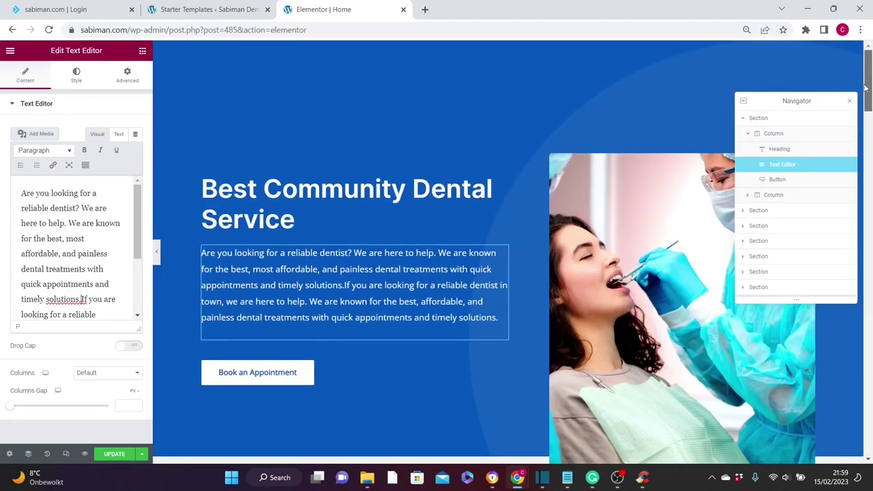
pyautogui.moveTo(865, 87); pyautogui.dragTo(870, 68)
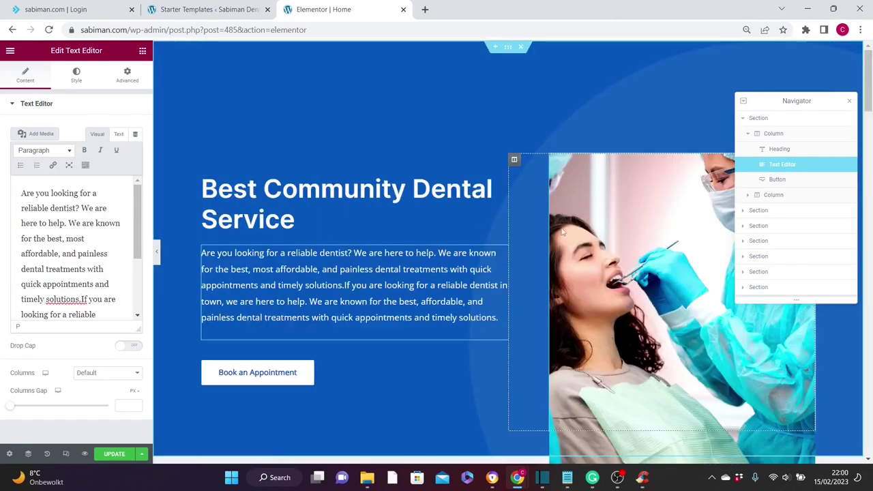
# - Upload dentist-gd4b20499c_1920 and insert it as the hero image
pyautogui.click(661, 212)
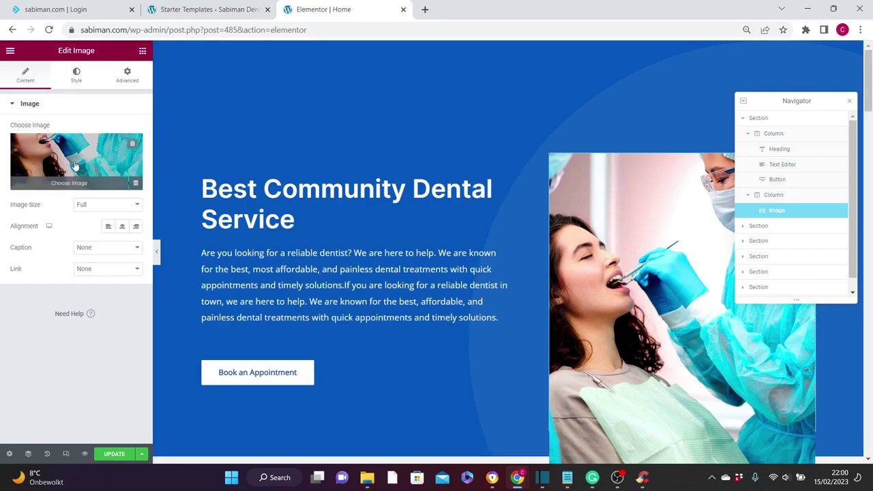
pyautogui.click(75, 167)
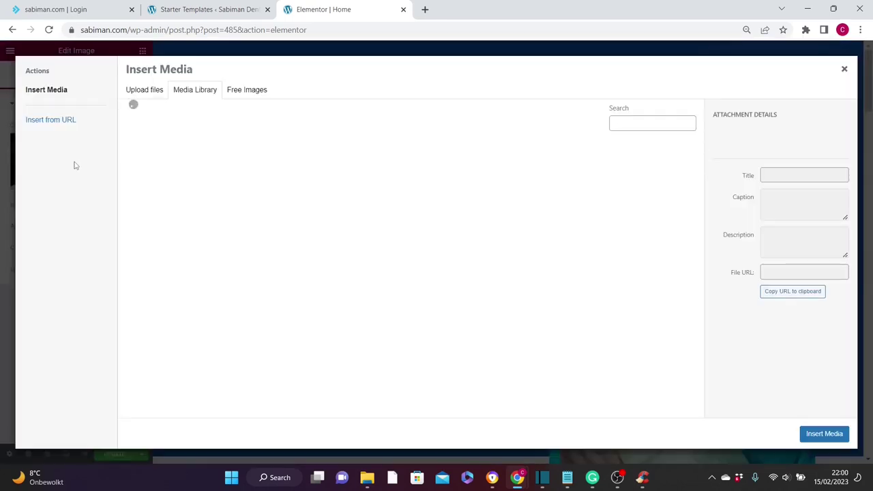
pyautogui.click(142, 90)
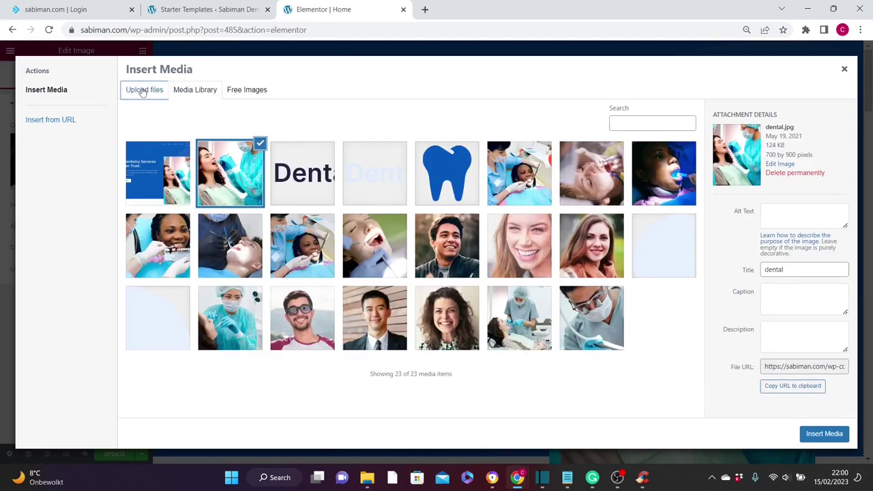
pyautogui.click(481, 250)
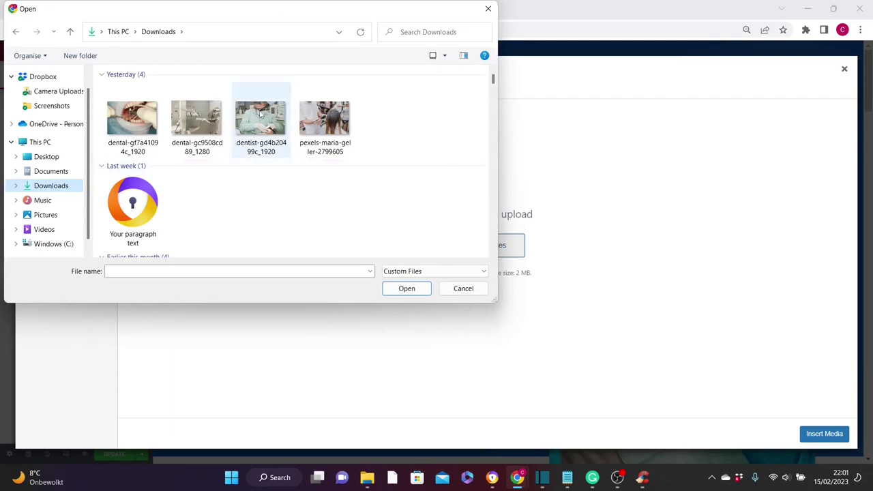
pyautogui.click(261, 119)
pyautogui.click(407, 289)
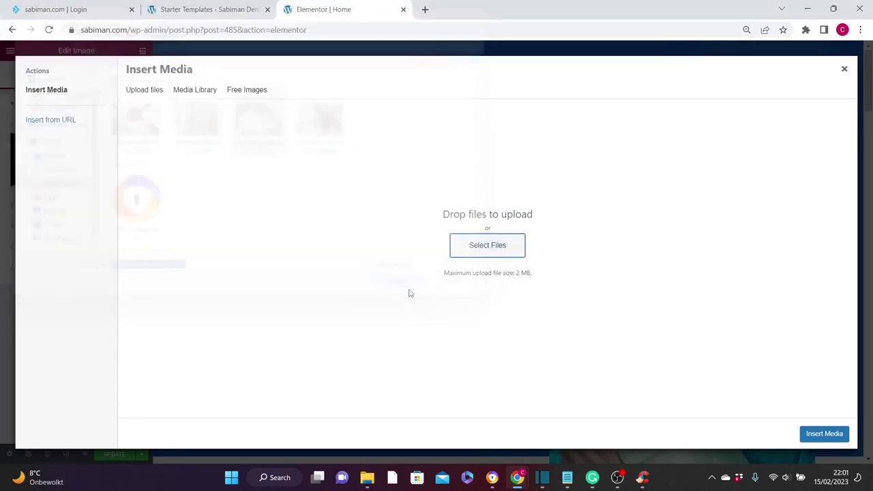
pyautogui.click(823, 434)
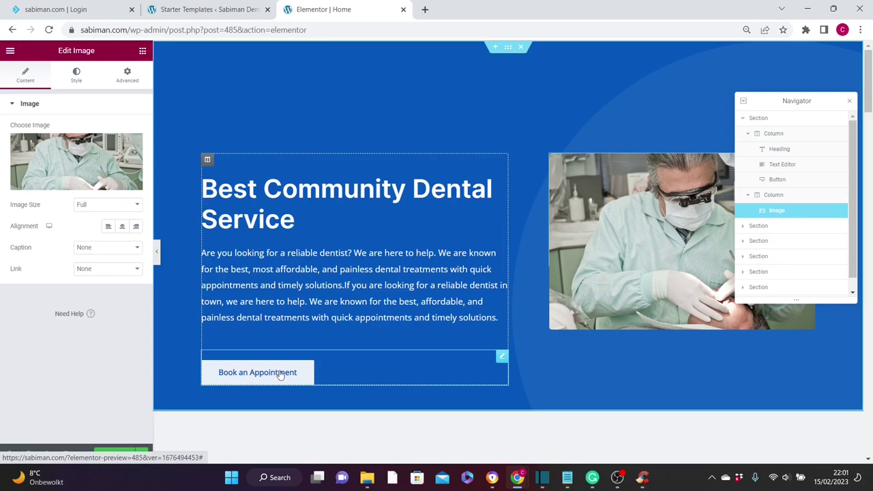
pyautogui.click(280, 376)
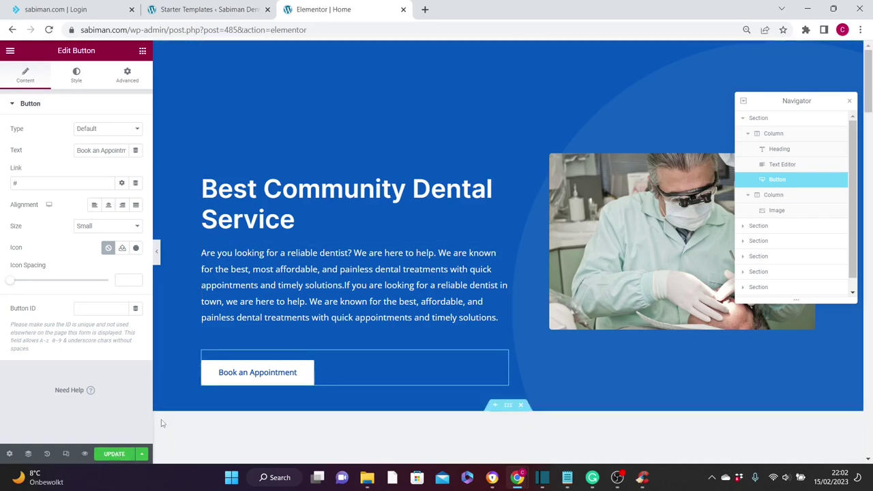
# - Update the Home page in Elementor, review it, and return to the WordPress dashboard tab
pyautogui.click(110, 454)
pyautogui.click(849, 100)
pyautogui.scroll(-1, 868, 91)
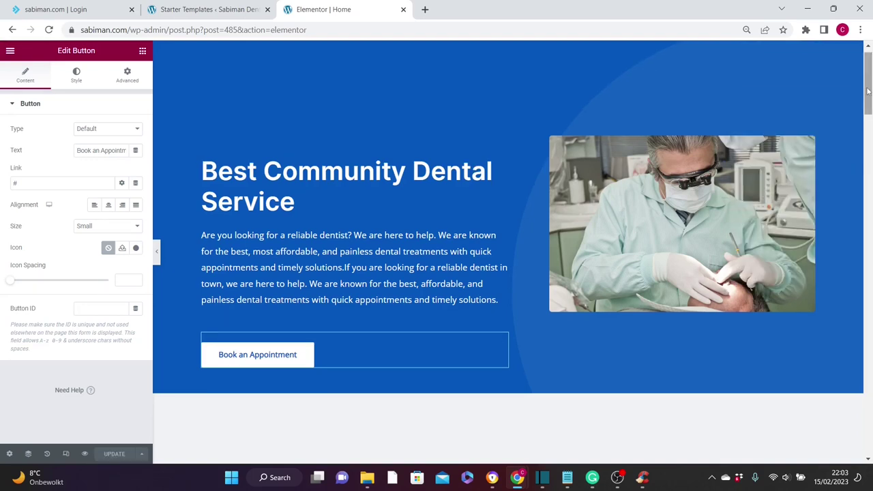
pyautogui.moveTo(868, 91); pyautogui.dragTo(871, 175)
pyautogui.moveTo(871, 184); pyautogui.dragTo(871, 218)
pyautogui.scroll(12, 506, 128)
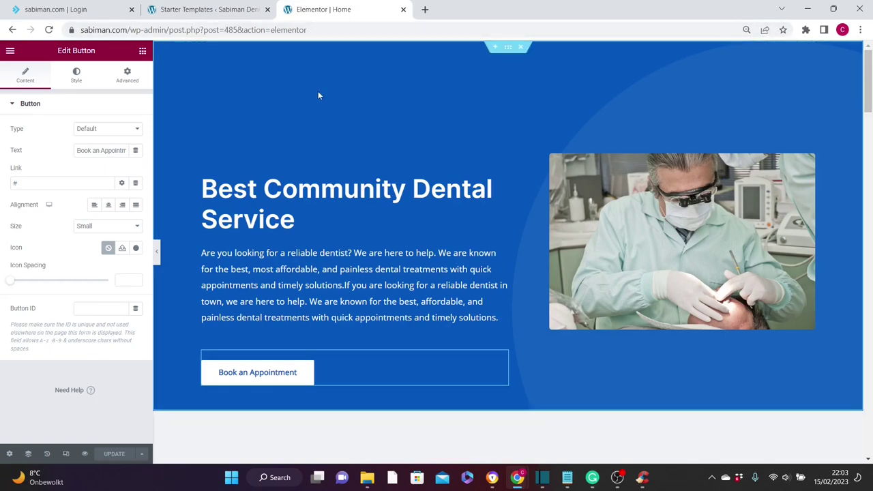
pyautogui.click(205, 9)
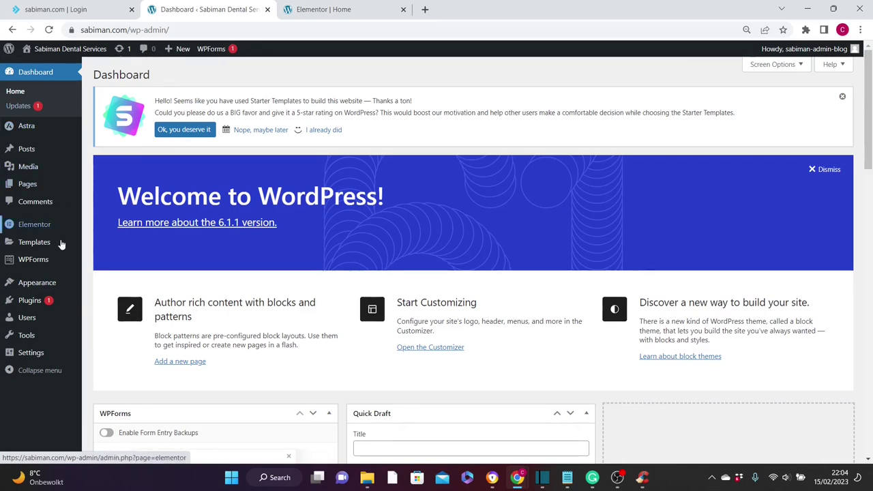
# - Open the Astra Header Builder in the site Customizer
pyautogui.moveTo(40, 282)
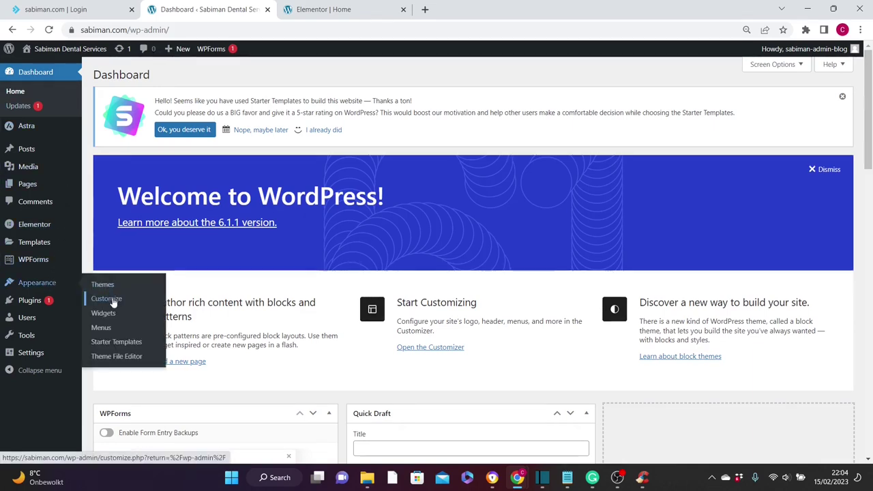
pyautogui.click(106, 299)
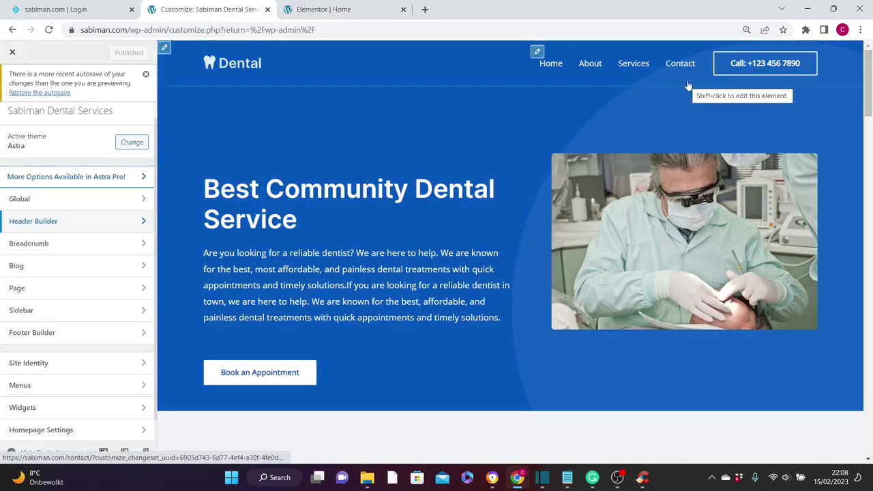
pyautogui.click(43, 223)
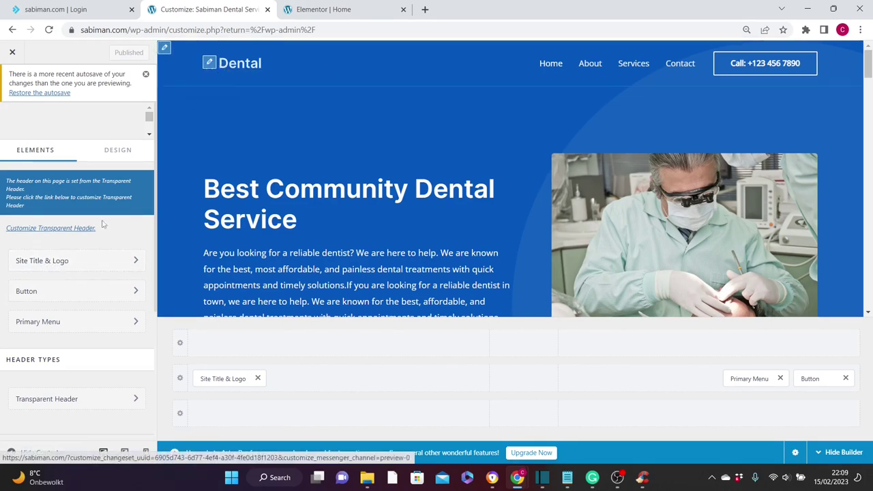
# - Look over the Site Title & Logo settings in the header builder
pyautogui.click(60, 267)
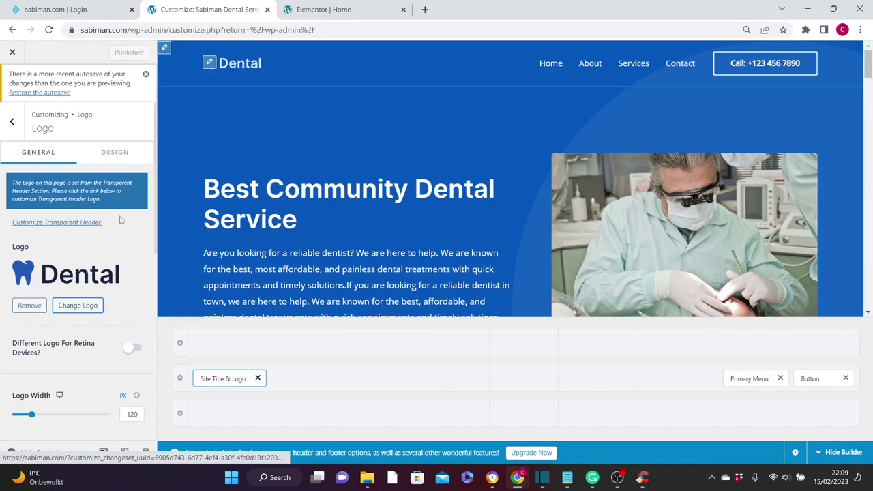
pyautogui.scroll(-5, 92, 152)
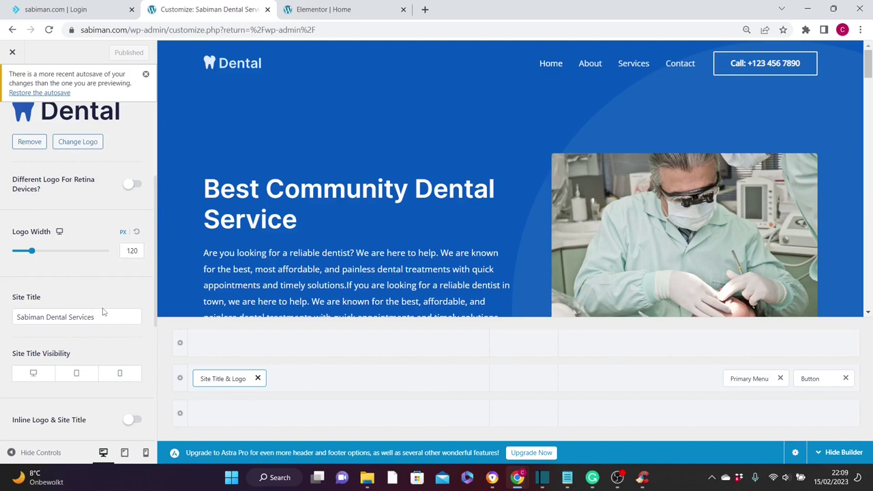
pyautogui.scroll(5, 151, 133)
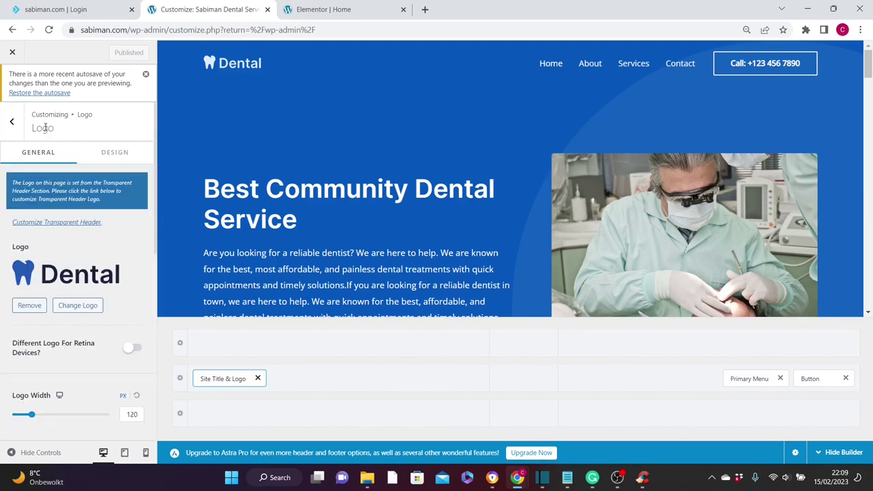
pyautogui.click(12, 124)
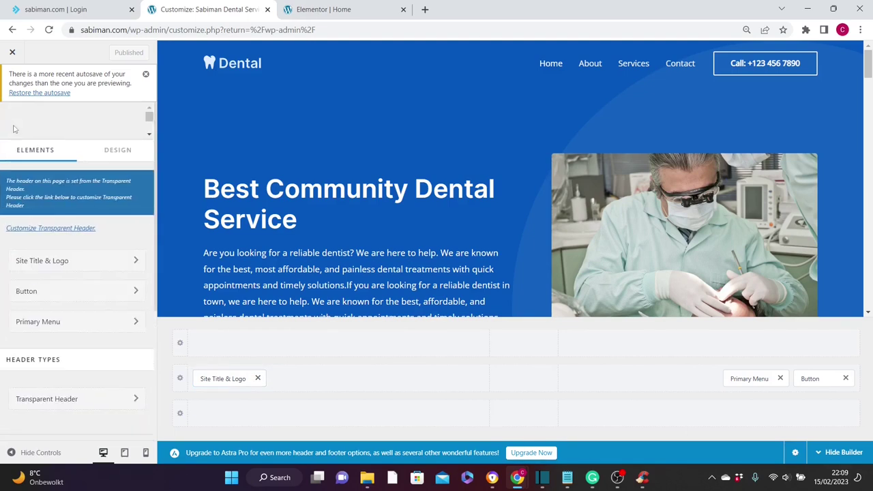
# - Replace the header Button text with the new phone number and publish
pyautogui.click(106, 293)
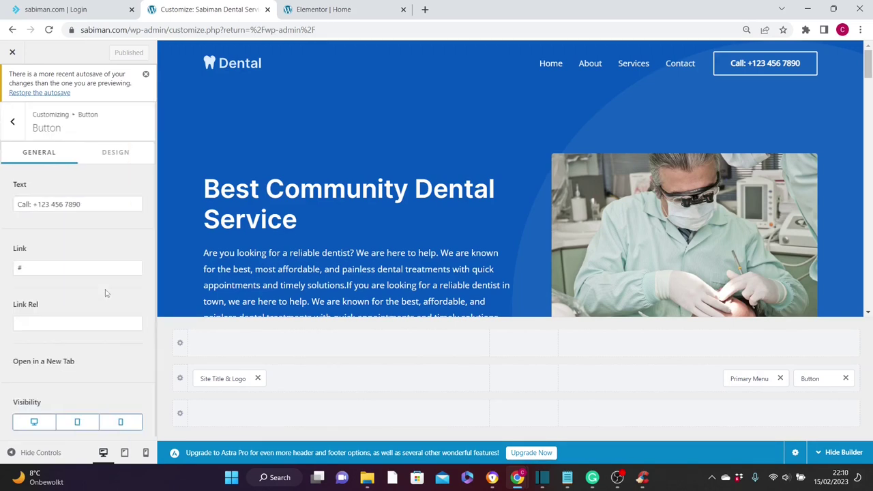
pyautogui.keyDown('shift'); pyautogui.click(718, 60); pyautogui.keyUp('shift')
pyautogui.moveTo(86, 165); pyautogui.dragTo(15, 167)
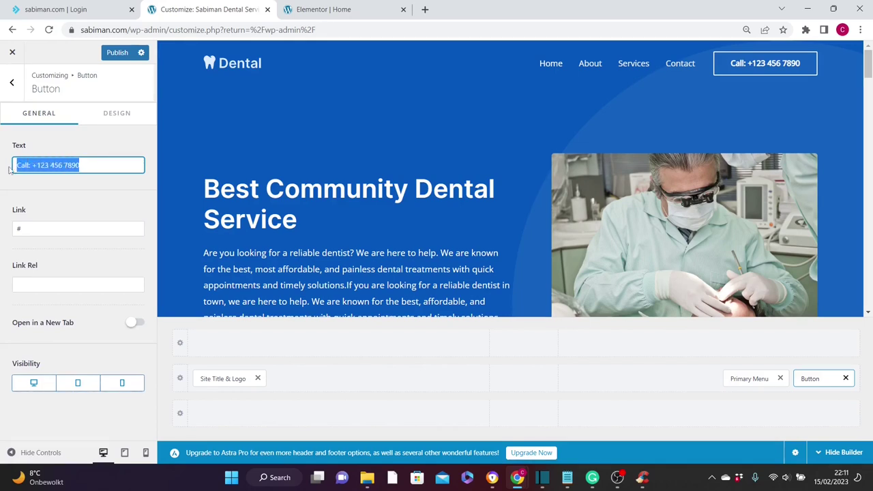
pyautogui.hotkey('ctrl', 'v')
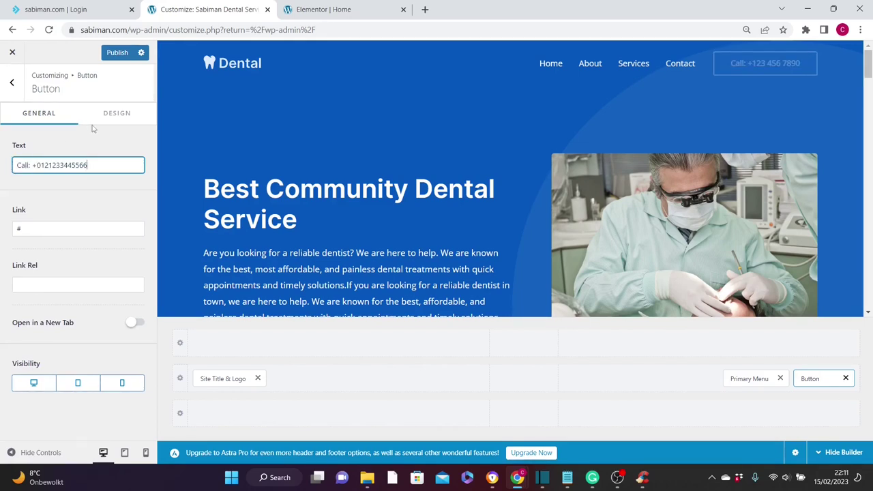
pyautogui.click(116, 53)
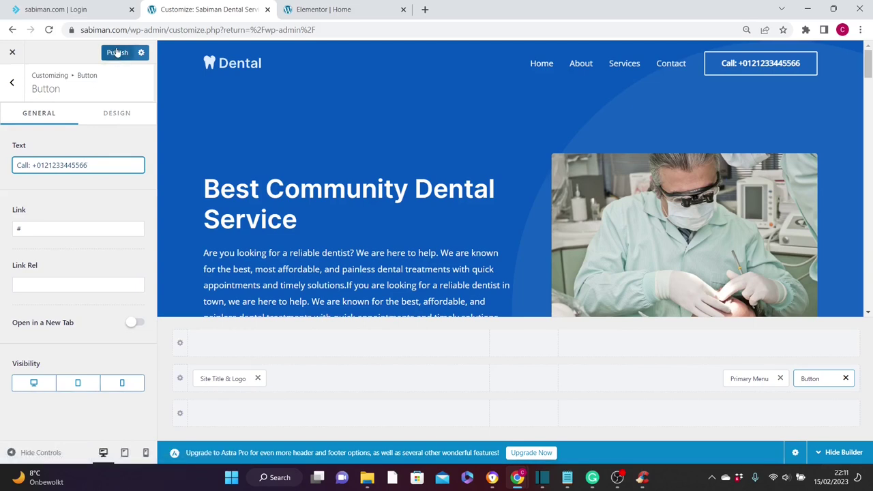
pyautogui.click(11, 84)
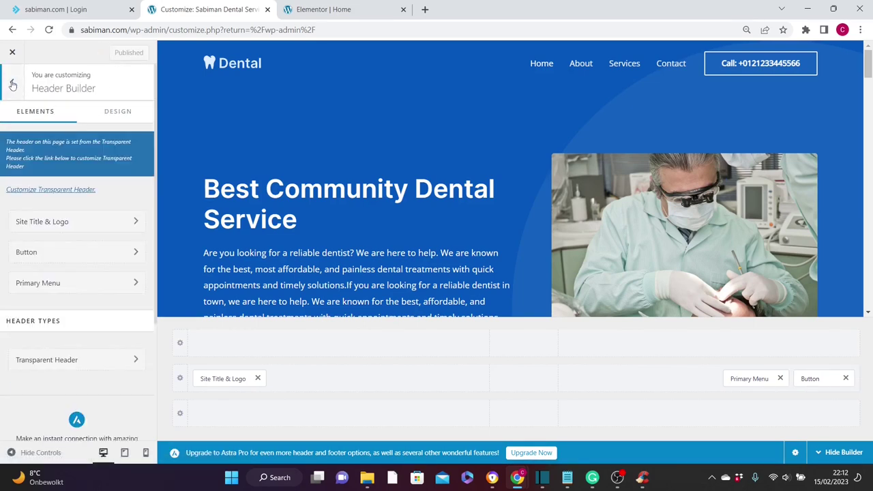
pyautogui.click(12, 85)
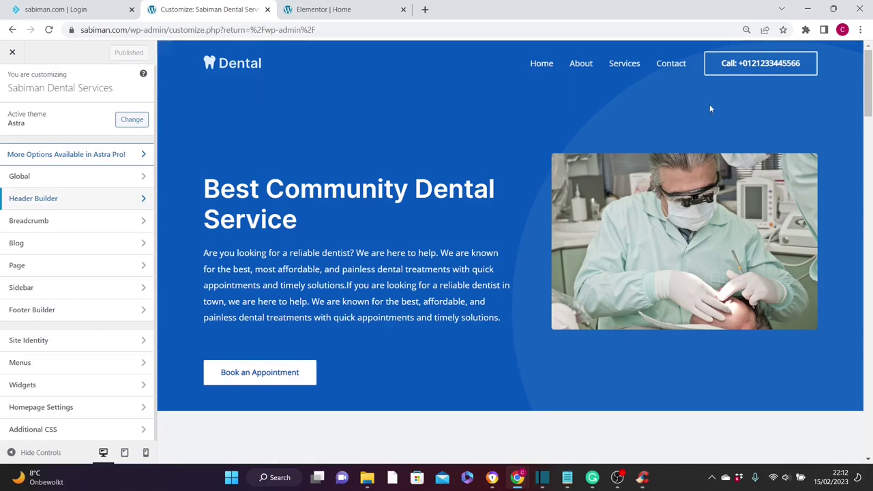
# - Set footer Widget 4 hours to 10.00 – 08.00, remove its Business Hours title, and publish
pyautogui.scroll(-1, 853, 77)
pyautogui.moveTo(868, 85); pyautogui.dragTo(869, 420)
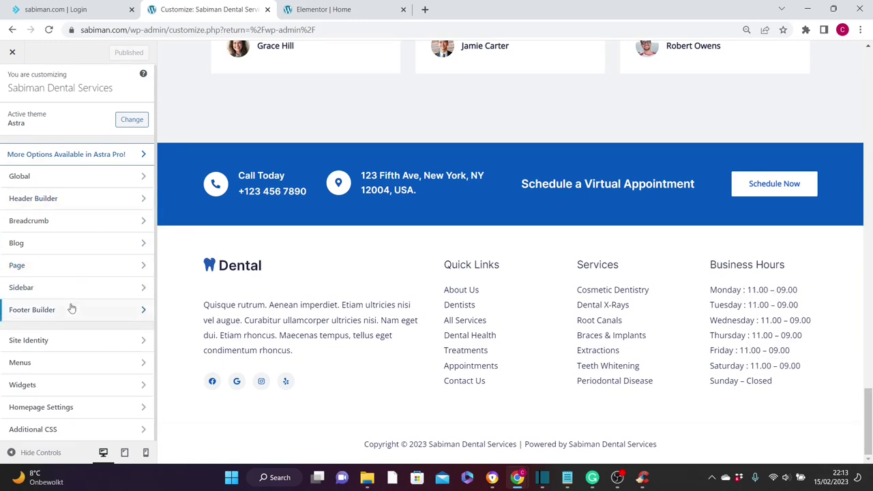
pyautogui.click(51, 313)
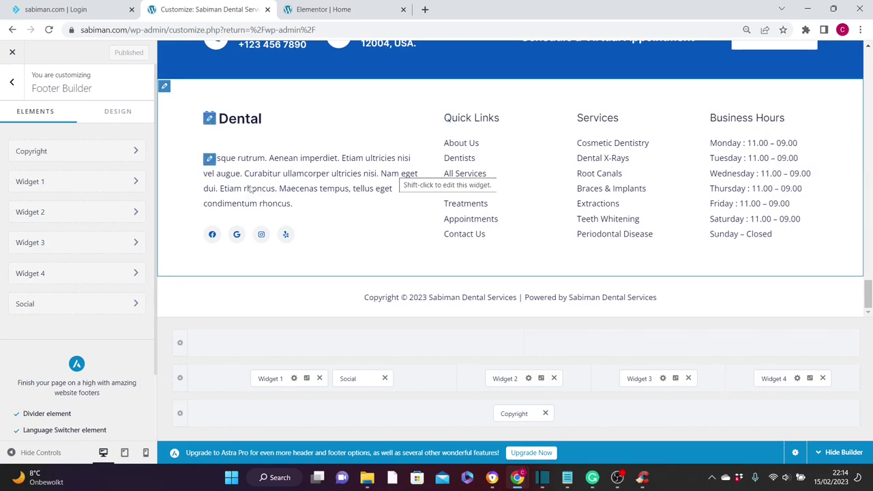
pyautogui.click(97, 273)
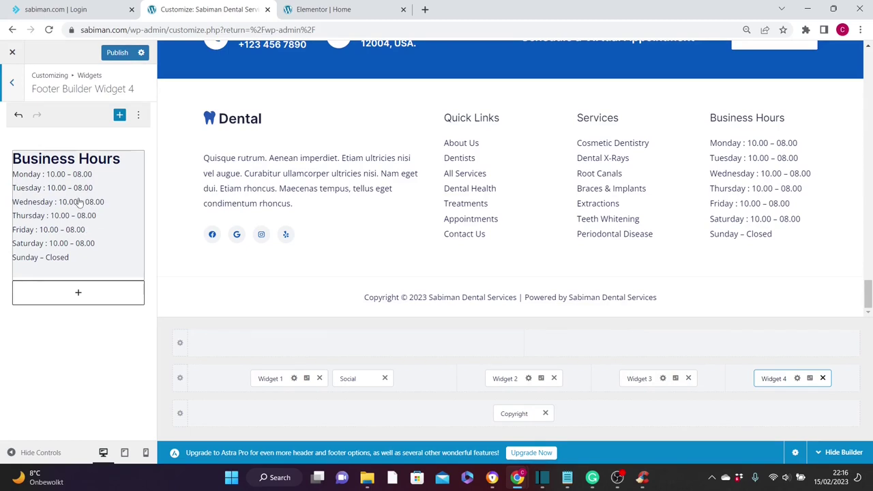
pyautogui.click(79, 199)
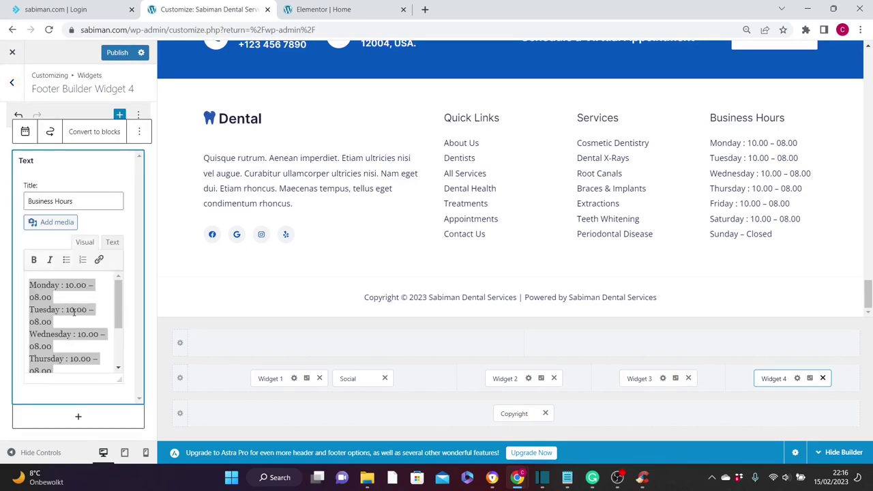
pyautogui.click(103, 222)
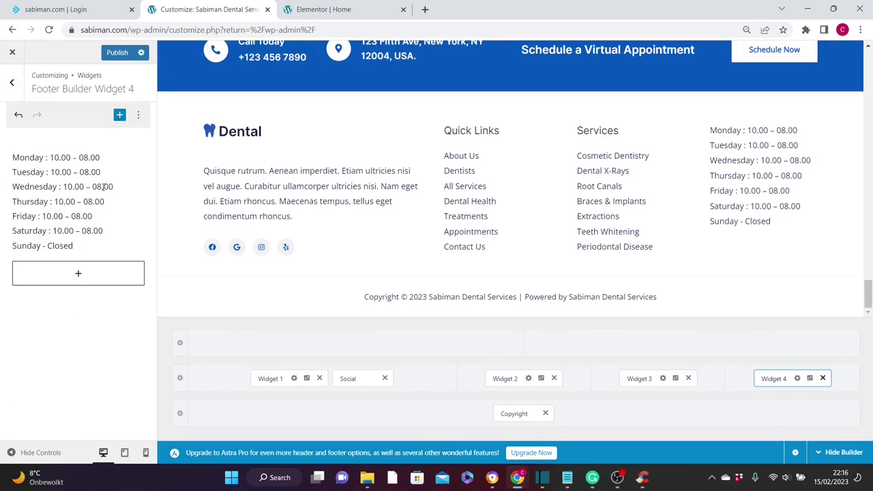
pyautogui.click(117, 57)
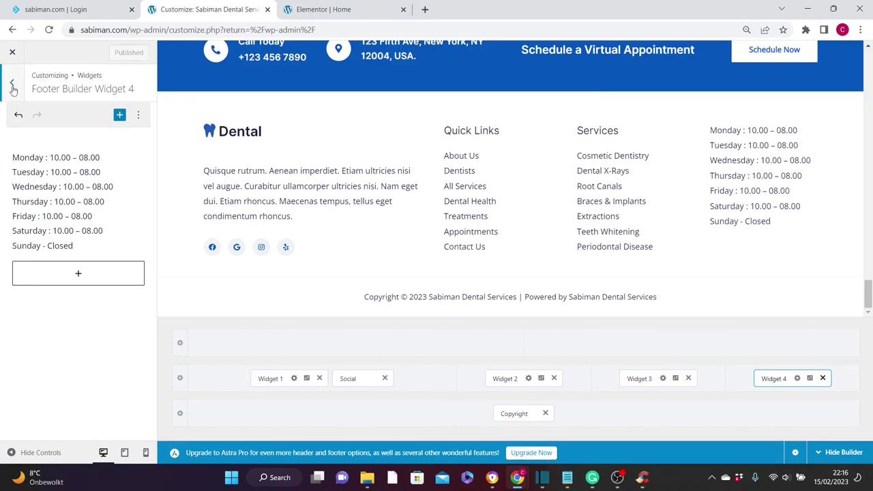
pyautogui.click(13, 85)
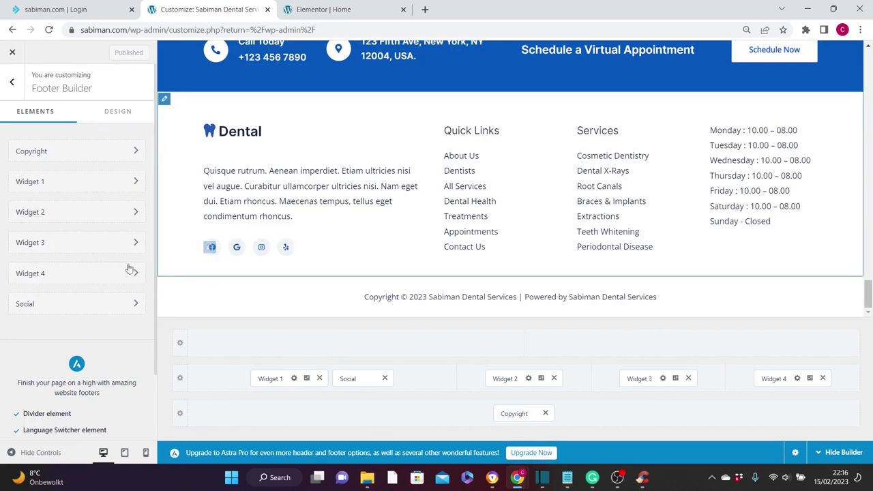
# - Paste the Facebook page link into the footer Social Facebook icon
pyautogui.click(74, 305)
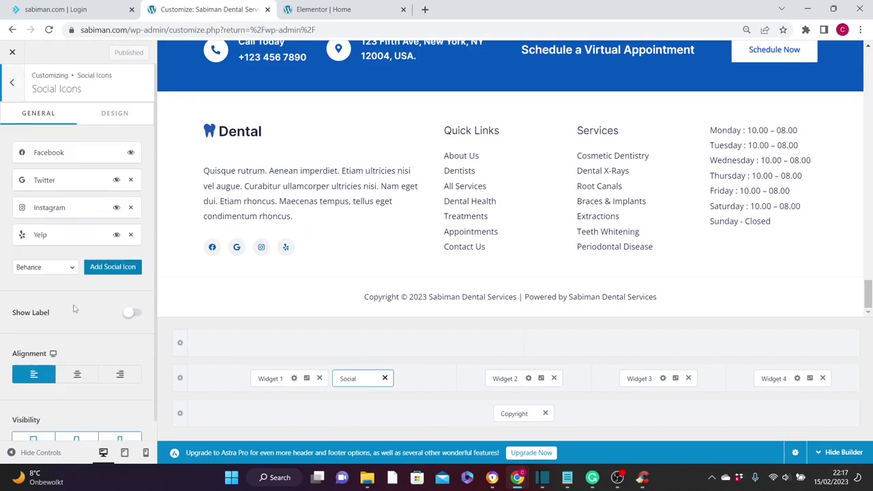
pyautogui.click(60, 155)
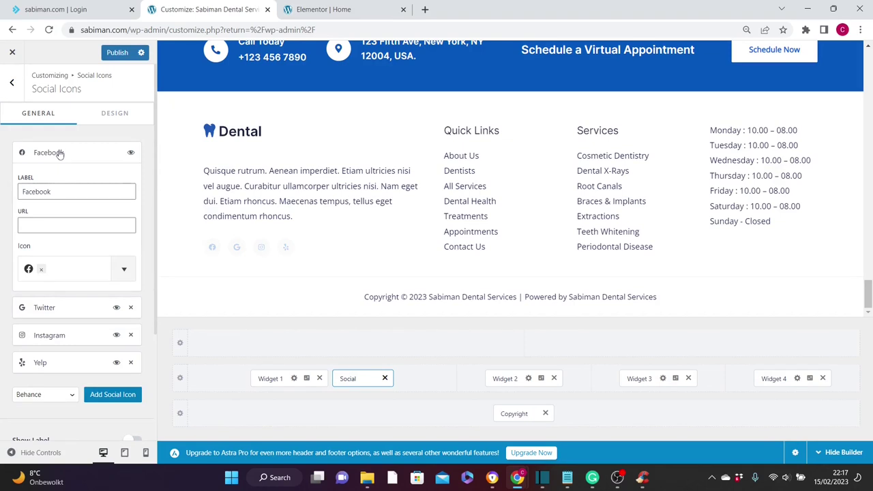
pyautogui.click(34, 226)
pyautogui.write('https://www.facebook.com/Techfutureskills')
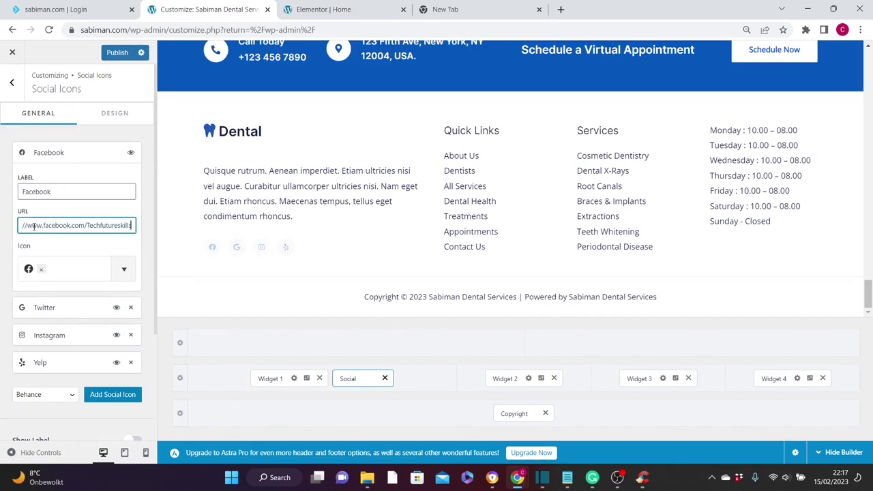
pyautogui.click(80, 153)
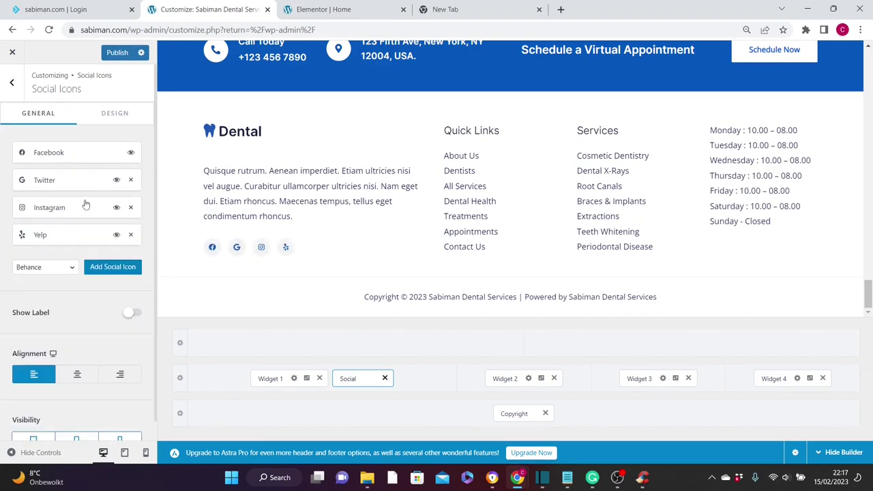
pyautogui.click(58, 182)
pyautogui.click(58, 183)
pyautogui.click(60, 211)
pyautogui.click(59, 212)
# - Add Behance and YouTube icons to the footer social icons
pyautogui.click(104, 266)
pyautogui.click(44, 294)
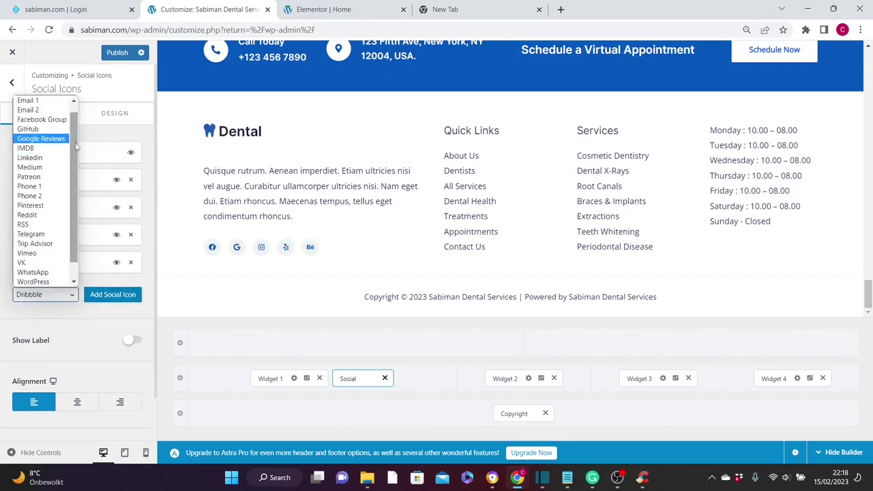
pyautogui.scroll(1, 76, 147)
pyautogui.scroll(-1, 80, 186)
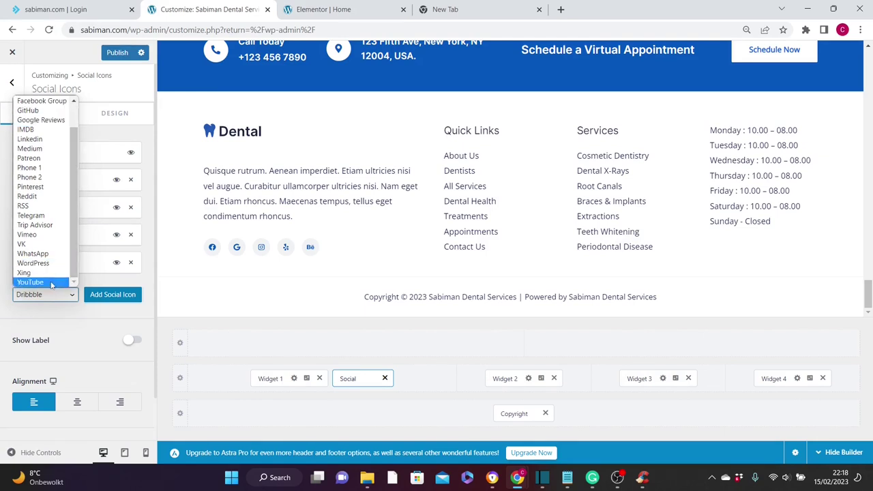
pyautogui.click(31, 282)
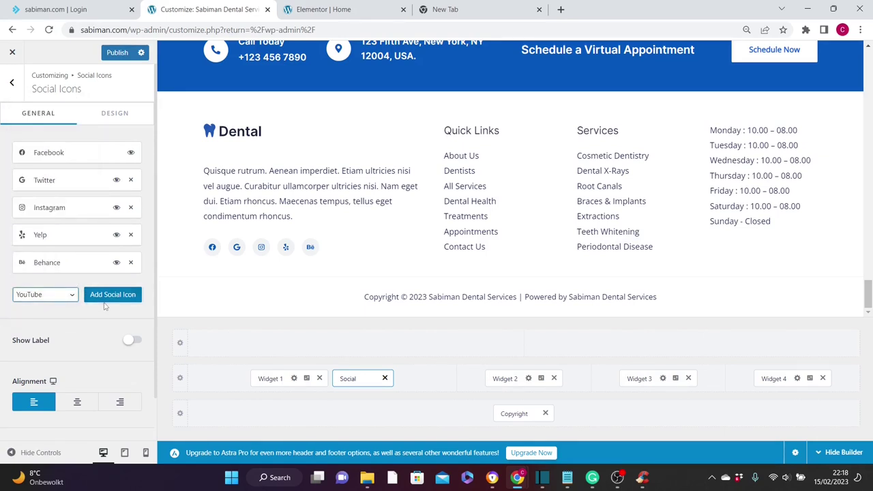
pyautogui.click(113, 294)
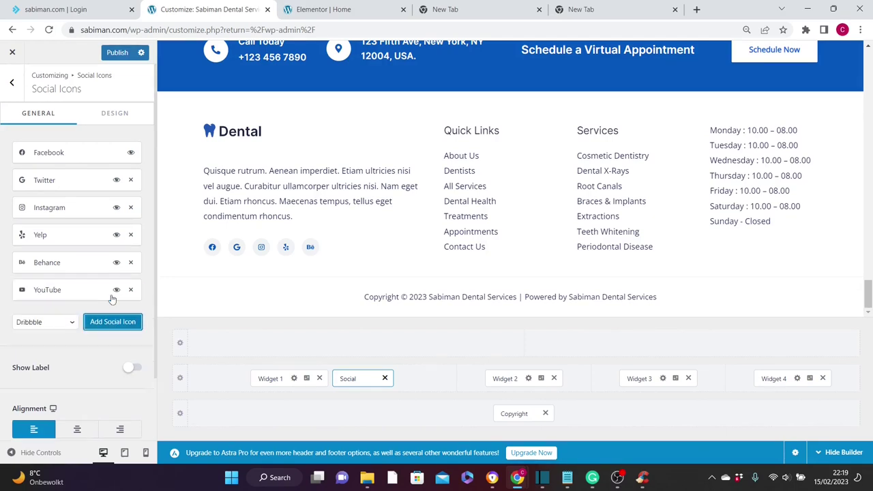
# - Set the YouTube channel link and publish the social icon changes
pyautogui.click(47, 291)
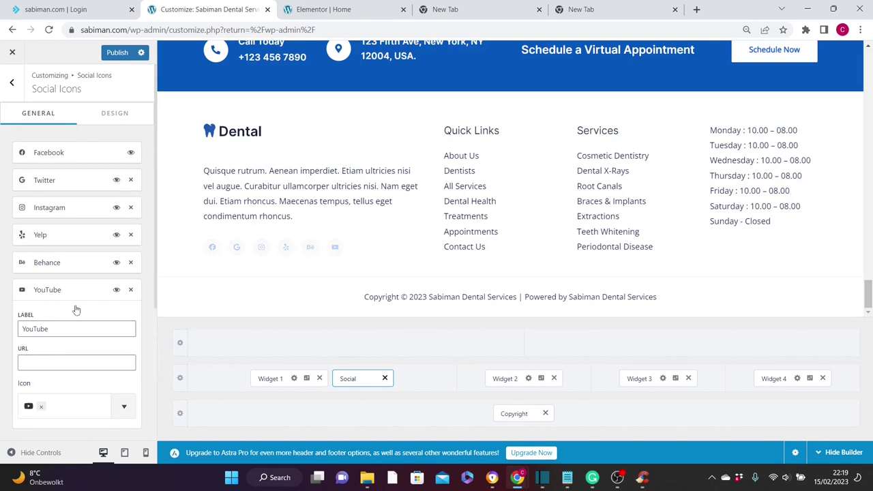
pyautogui.click(33, 362)
pyautogui.hotkey('ctrl', 'v')
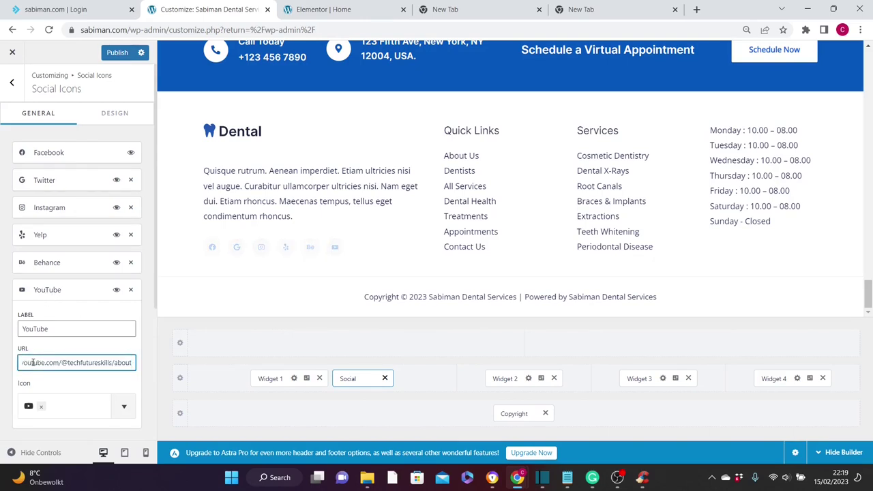
pyautogui.click(118, 53)
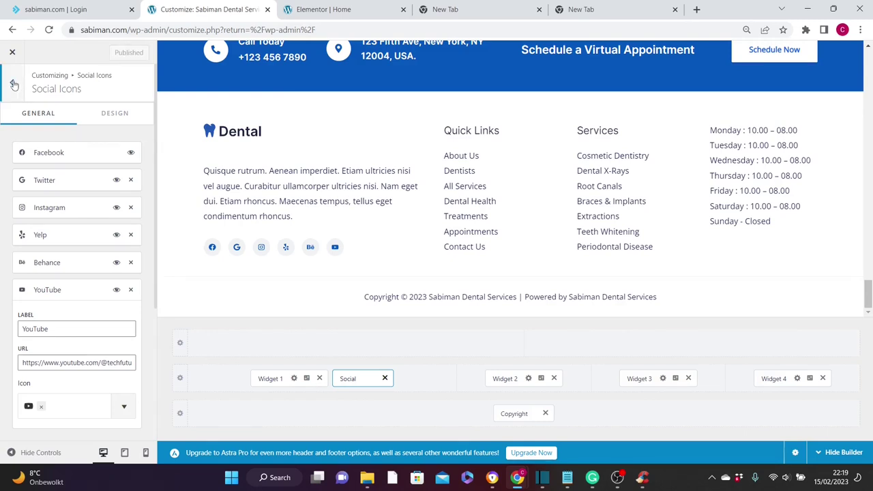
pyautogui.click(13, 83)
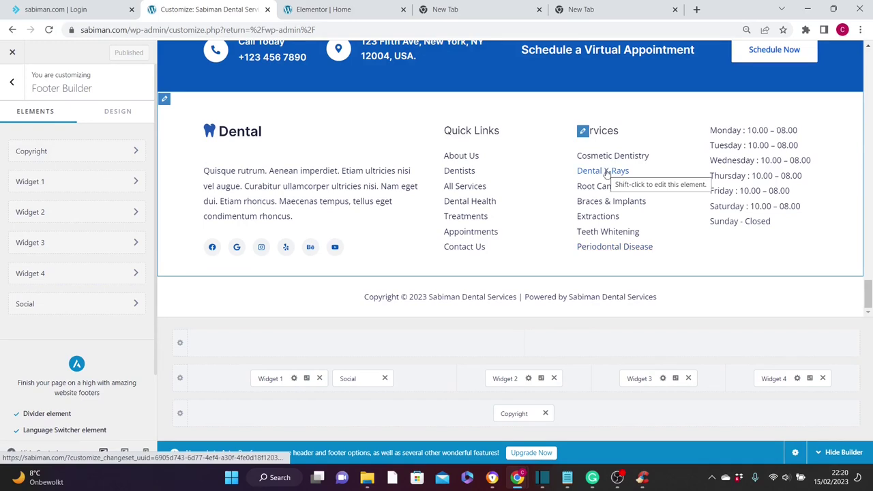
pyautogui.click(72, 244)
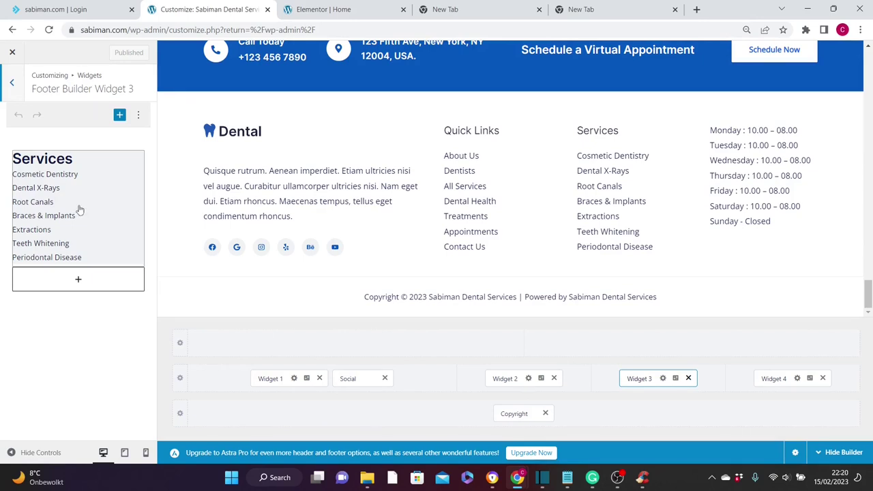
pyautogui.click(13, 84)
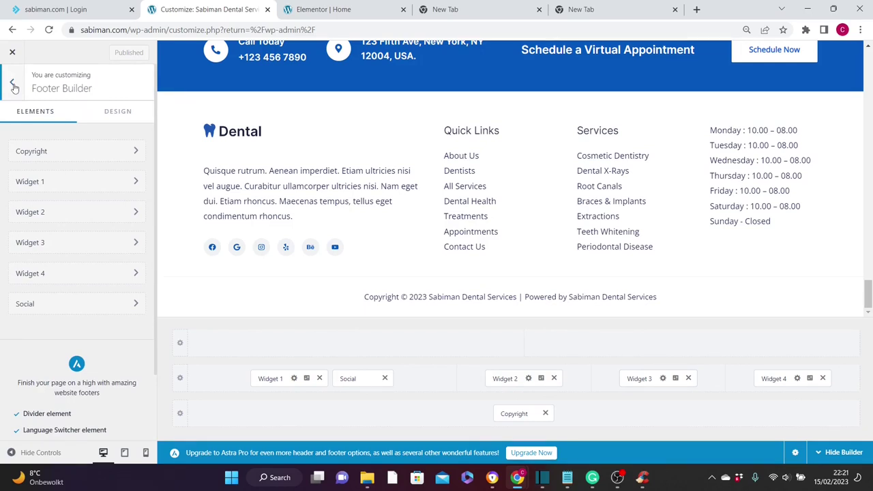
pyautogui.scroll(3, 591, 273)
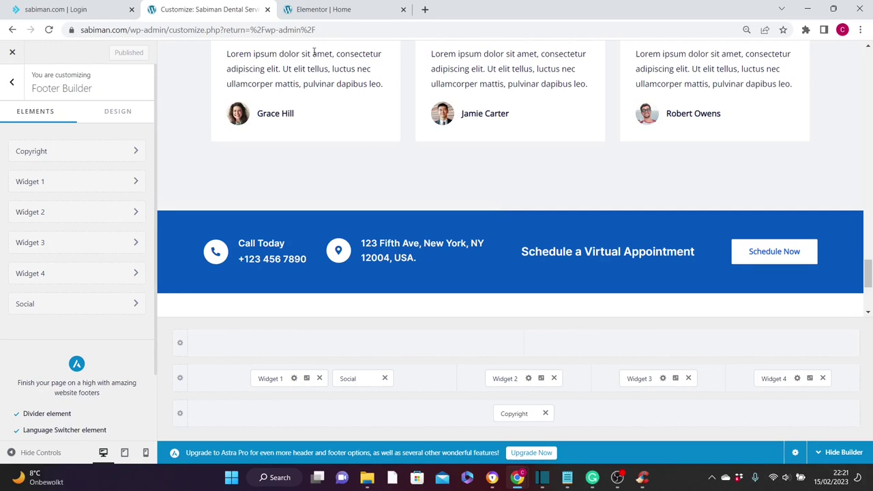
# - Replace the address in the Call Today band's address Icon Box with the new one
pyautogui.click(333, 12)
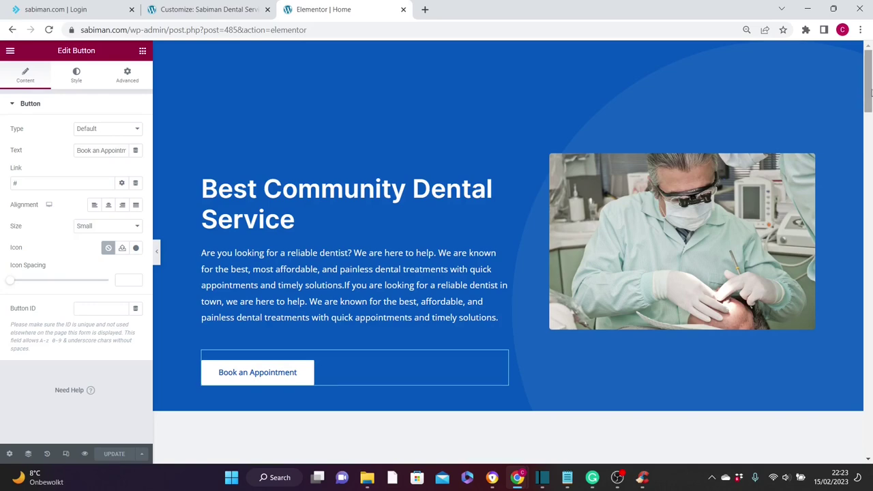
pyautogui.moveTo(868, 89); pyautogui.dragTo(868, 416)
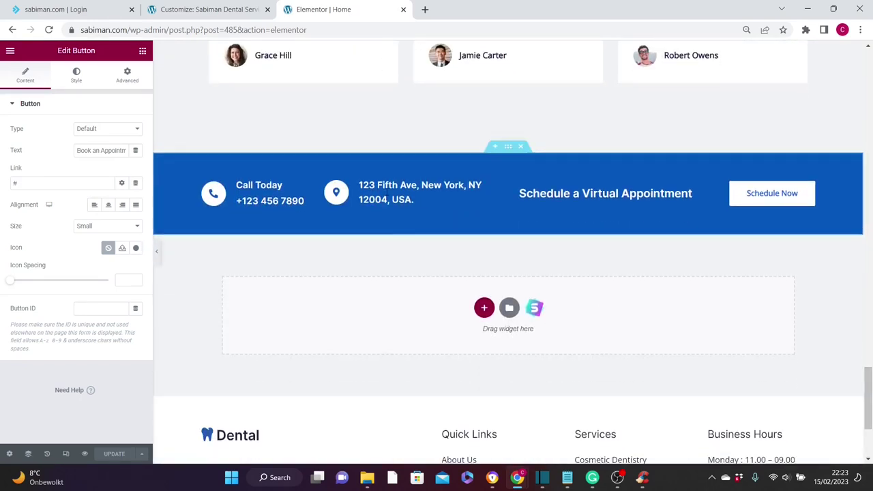
pyautogui.click(412, 199)
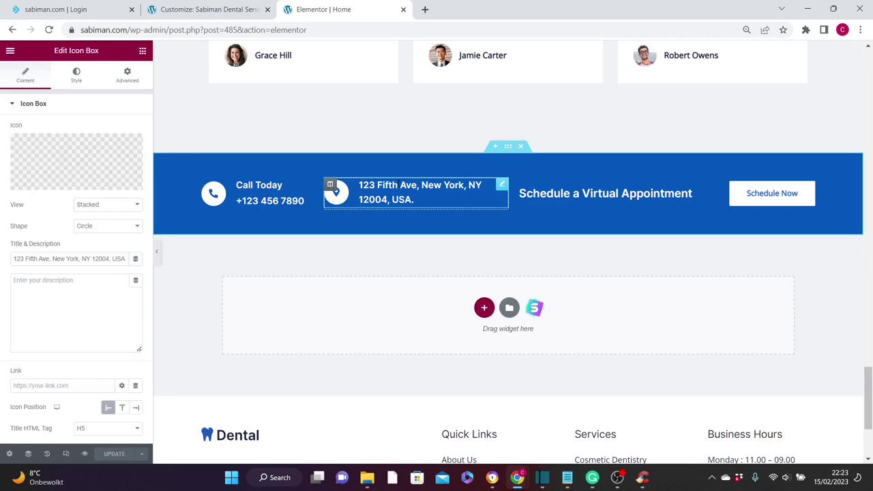
pyautogui.tripleClick(88, 258)
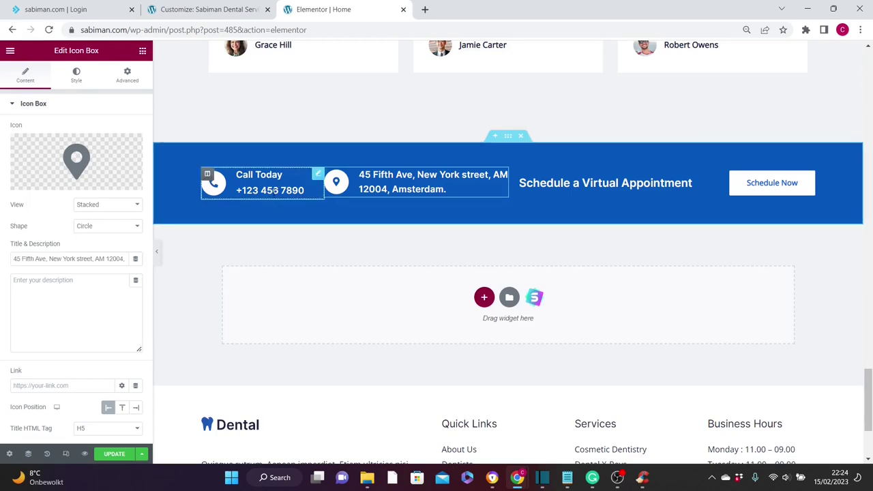
# - Replace the Call Today phone number, then go back to the Dashboard tab
pyautogui.click(263, 185)
pyautogui.moveTo(58, 280); pyautogui.dragTo(10, 281)
pyautogui.hotkey('ctrl', 'v')
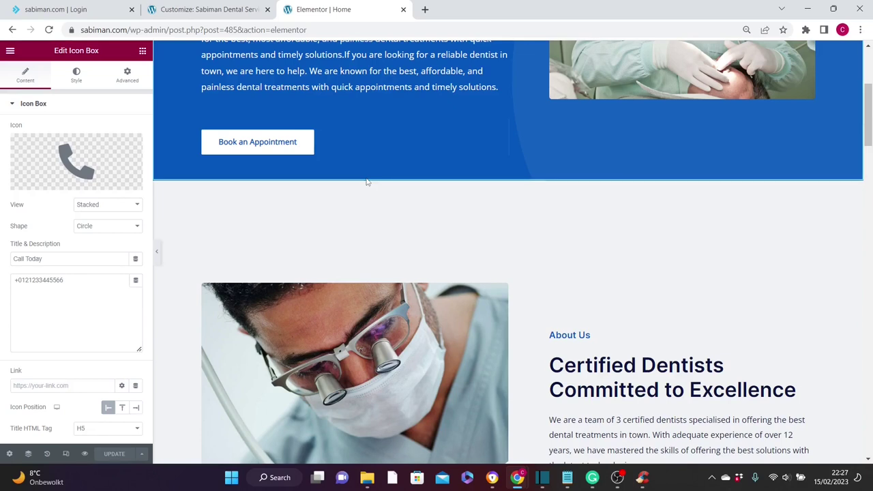
pyautogui.click(209, 9)
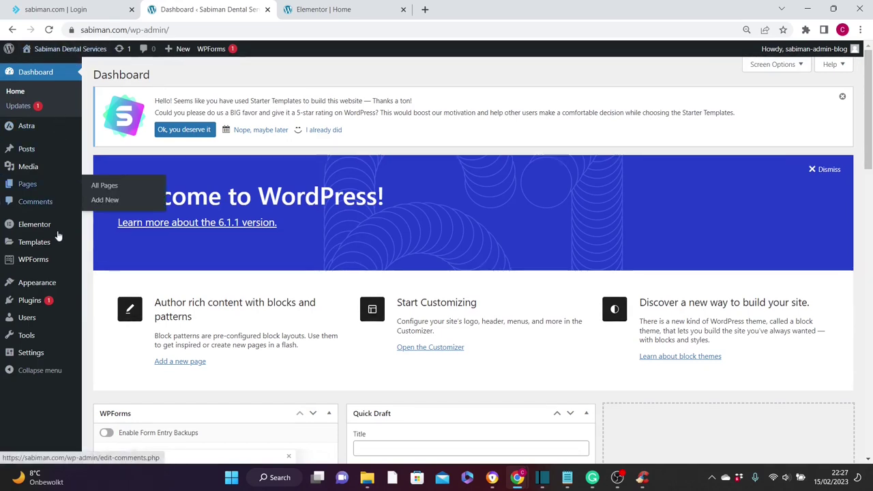
# - Search Add New plugins for 'amelia', then install and activate the Amelia booking plugin
pyautogui.moveTo(41, 301)
pyautogui.click(104, 316)
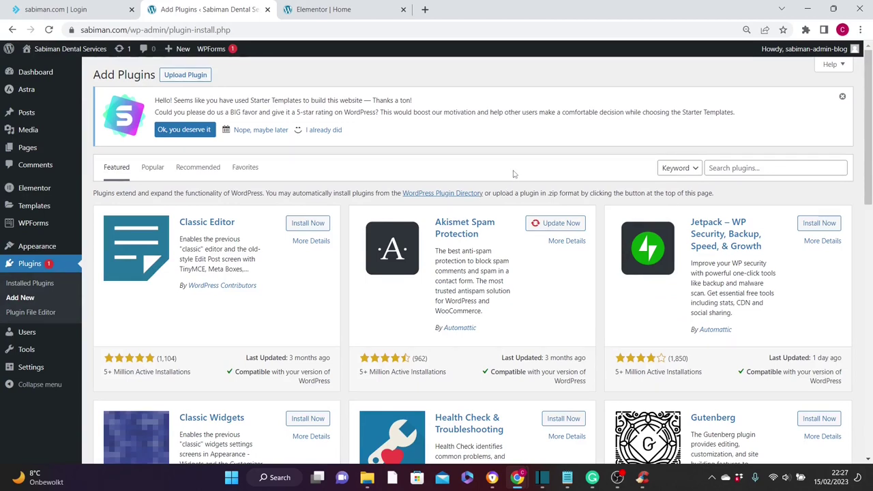
pyautogui.click(733, 170)
pyautogui.write('amelia')
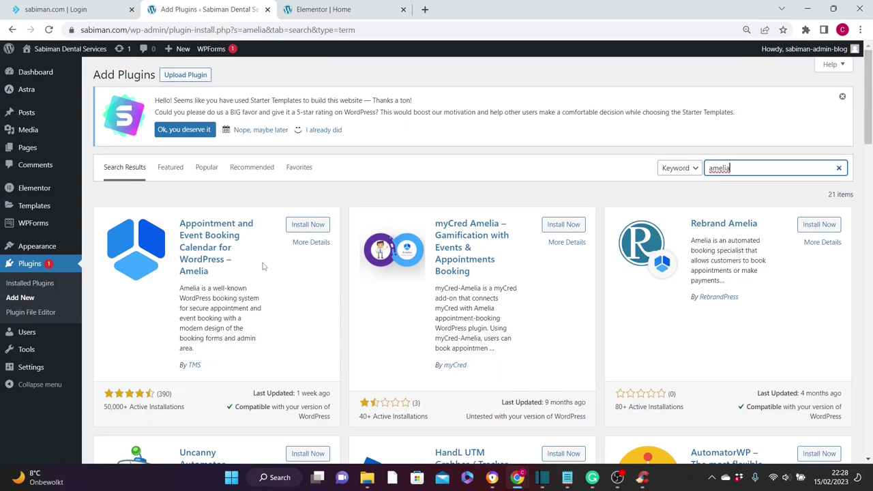
pyautogui.click(311, 225)
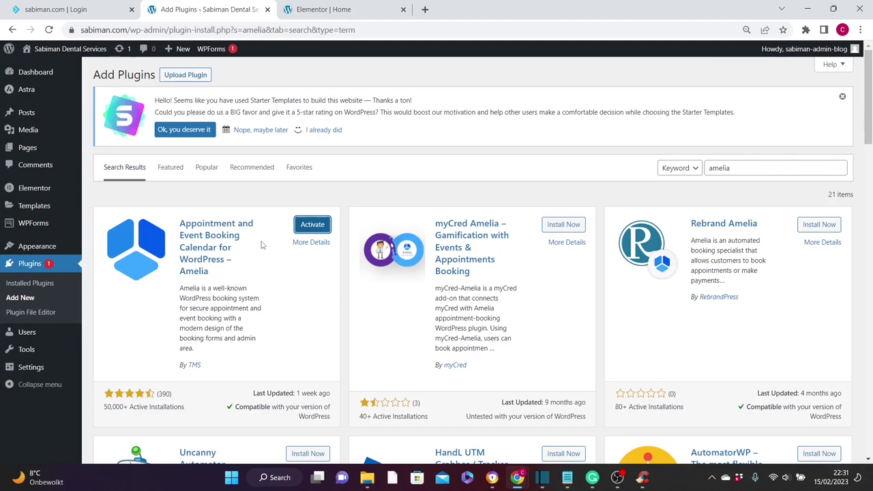
pyautogui.click(313, 225)
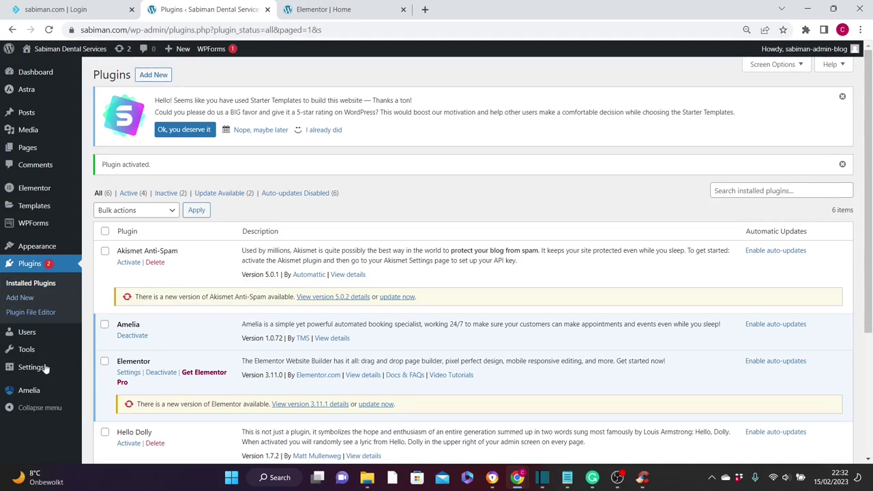
# - Go to Amelia's Settings page from the admin sidebar and view the Company Settings panel
pyautogui.moveTo(39, 397)
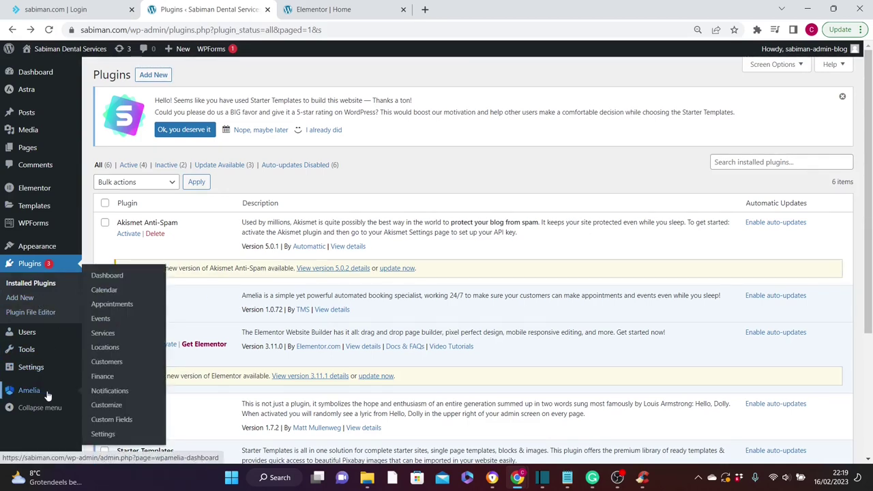
pyautogui.click(103, 434)
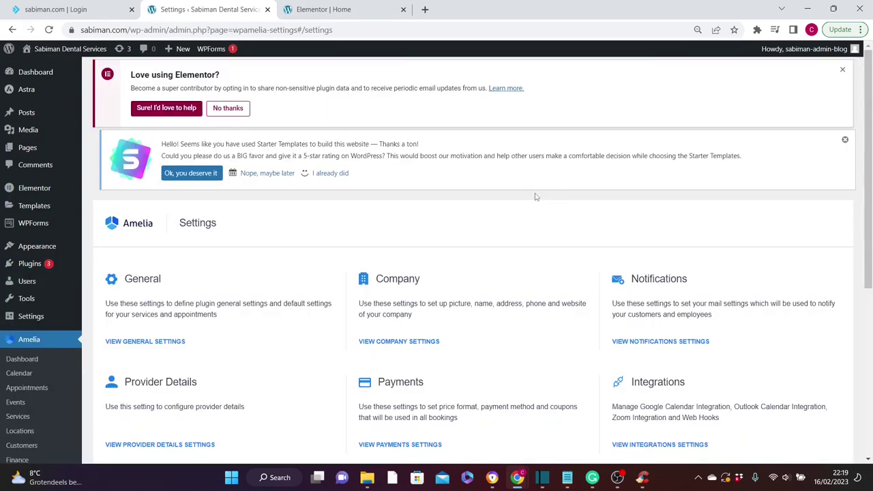
pyautogui.click(400, 341)
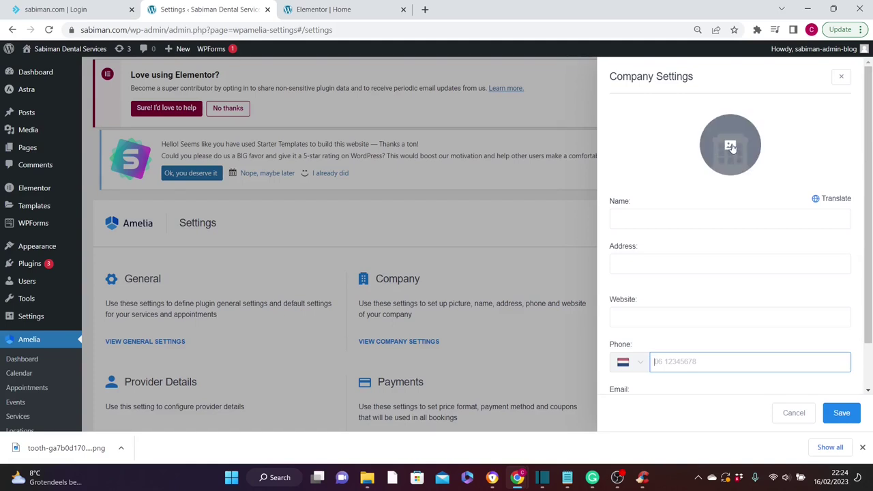
# - Upload the tooth PNG as the company logo and save the Sabiman Dental Services company details
pyautogui.click(730, 147)
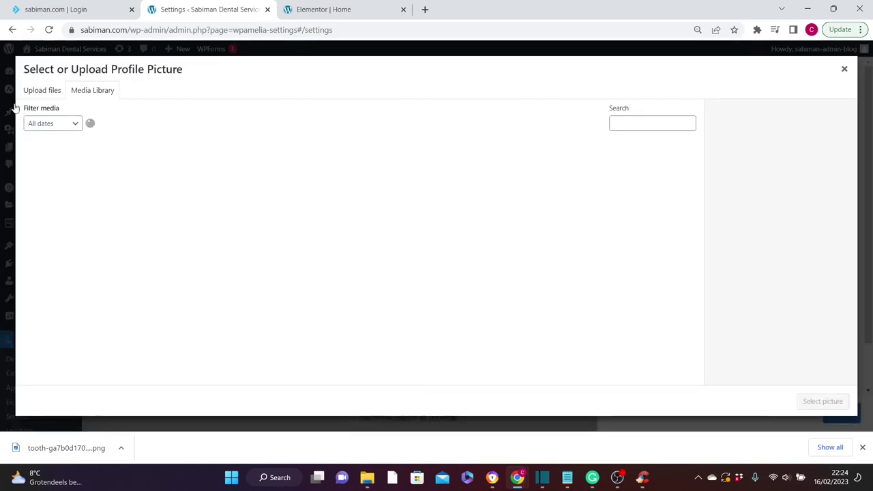
pyautogui.click(40, 91)
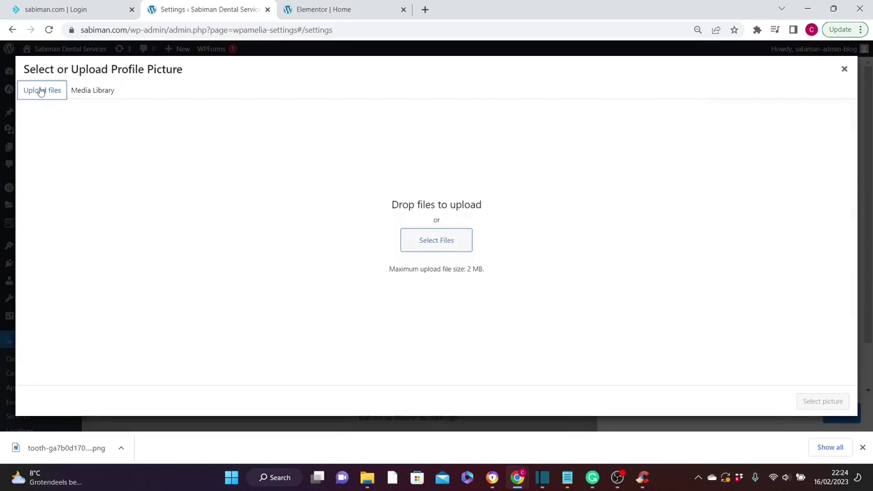
pyautogui.click(442, 242)
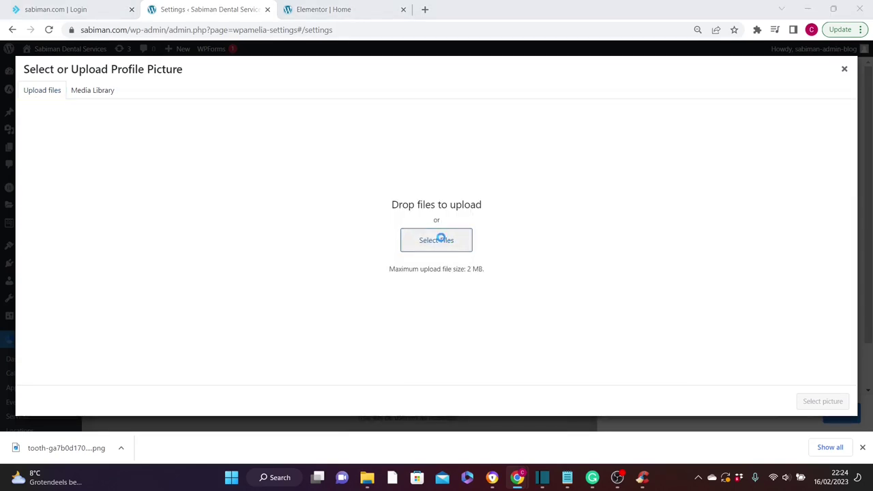
pyautogui.click(136, 113)
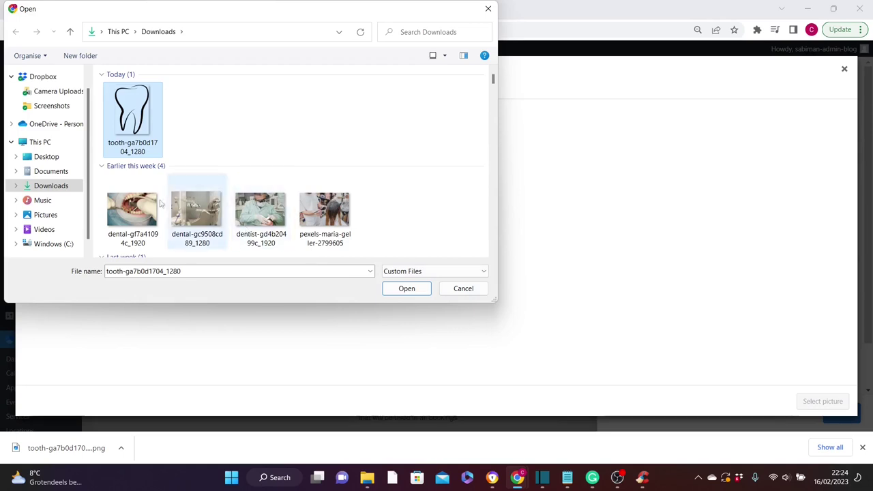
pyautogui.click(407, 289)
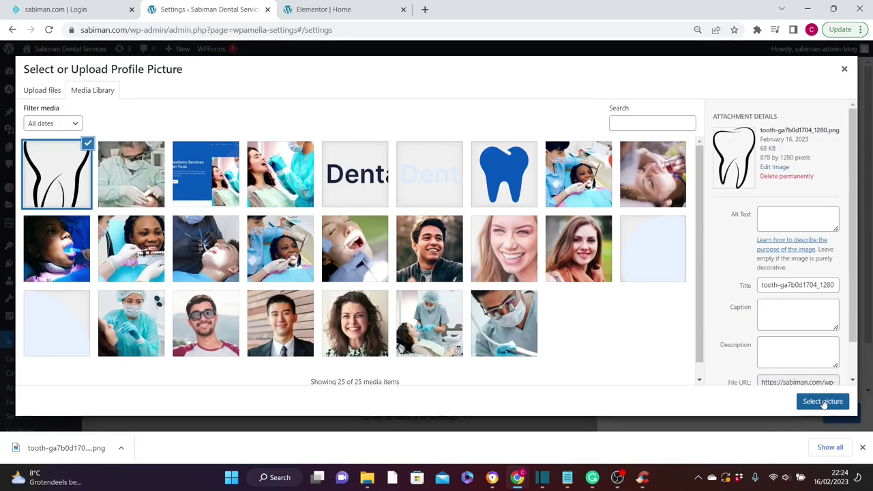
pyautogui.click(822, 402)
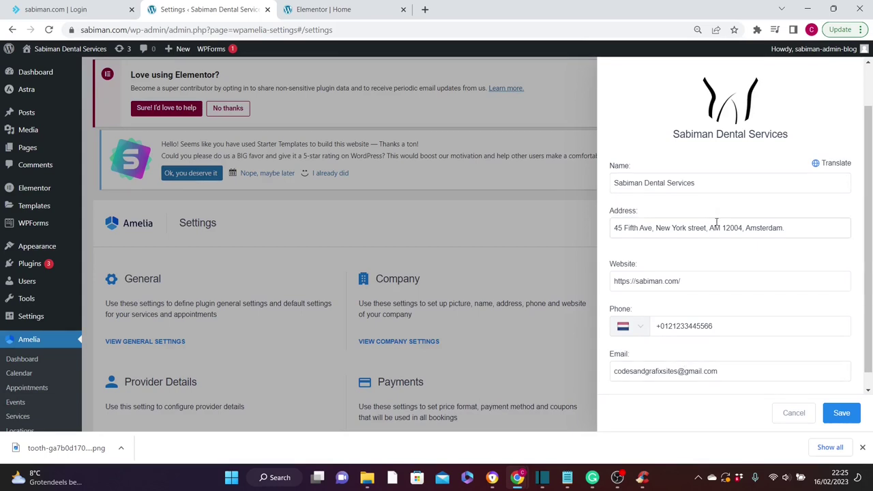
pyautogui.click(841, 414)
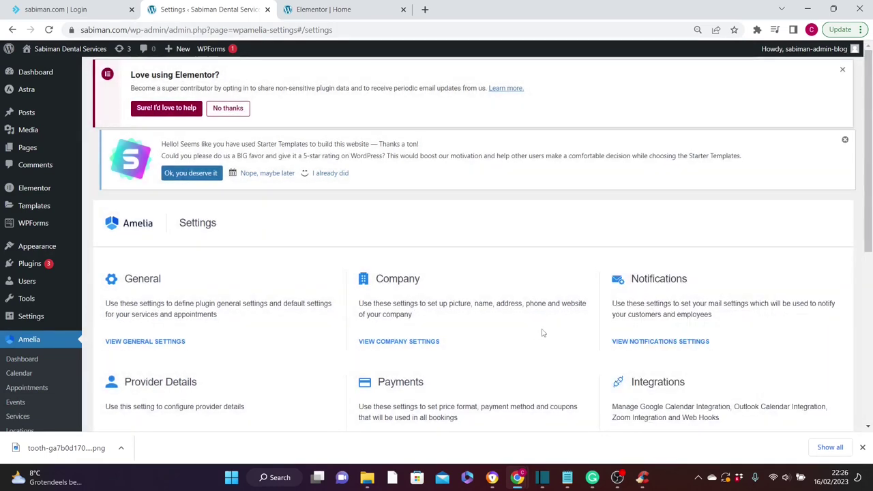
# - In Notifications settings, set sender name Sabiman Dental Services and enter the sender e-mail address
pyautogui.click(672, 345)
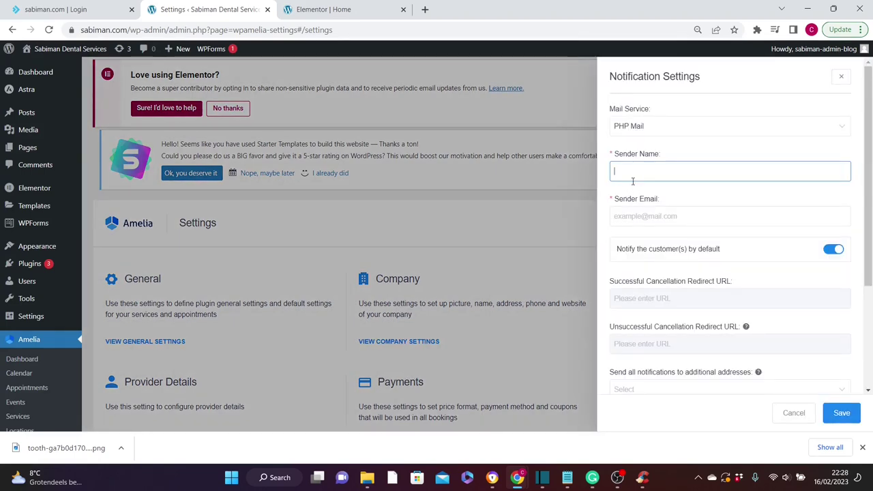
pyautogui.write('Sabiman Dental Services')
pyautogui.click(630, 218)
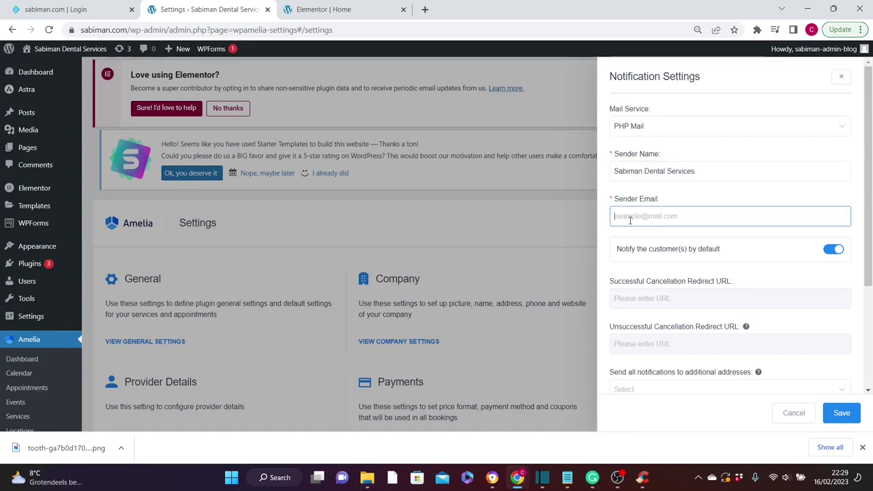
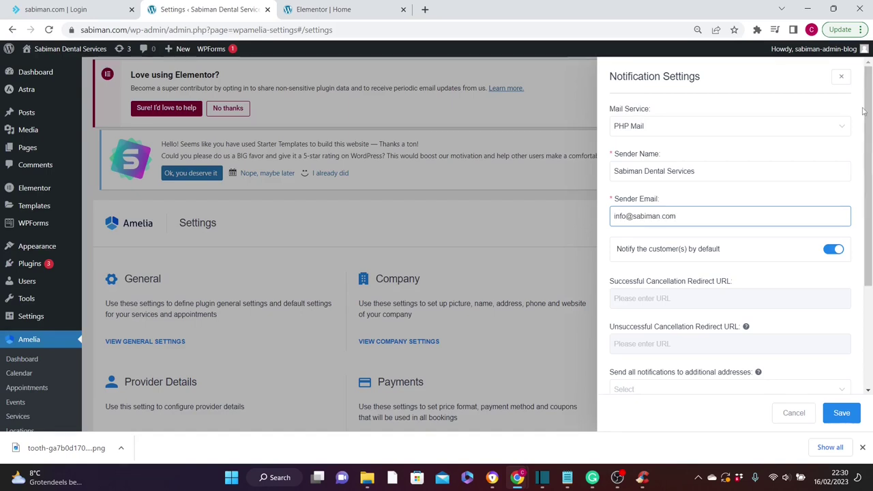
pyautogui.moveTo(867, 107); pyautogui.dragTo(867, 173)
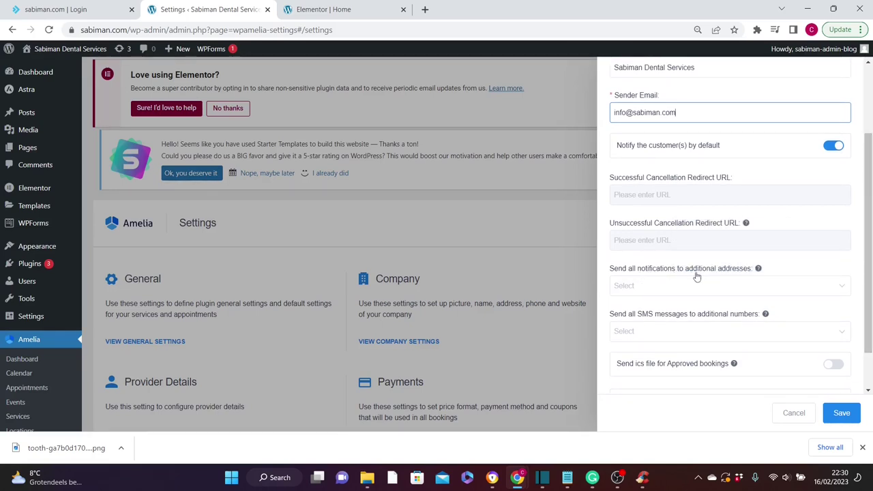
# - Add an extra address to receive all notifications and save the notification settings
pyautogui.click(650, 285)
pyautogui.hotkey('ctrl', 'v')
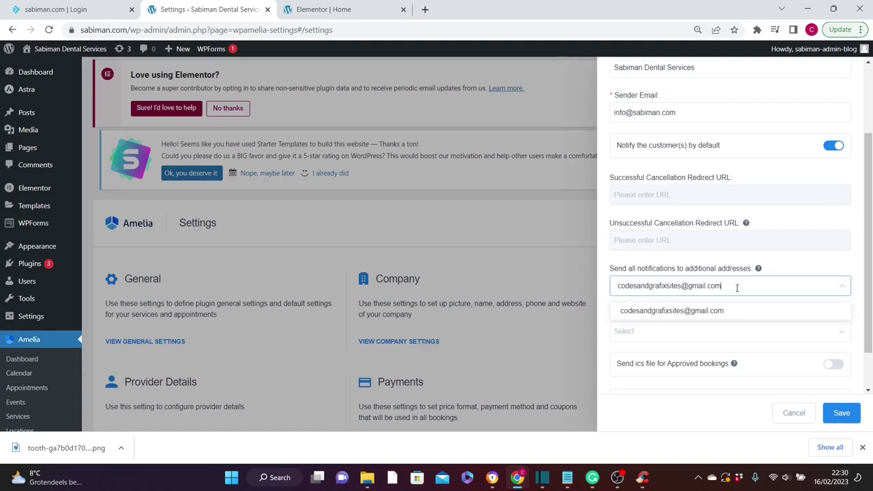
pyautogui.click(843, 414)
pyautogui.scroll(-2, 869, 152)
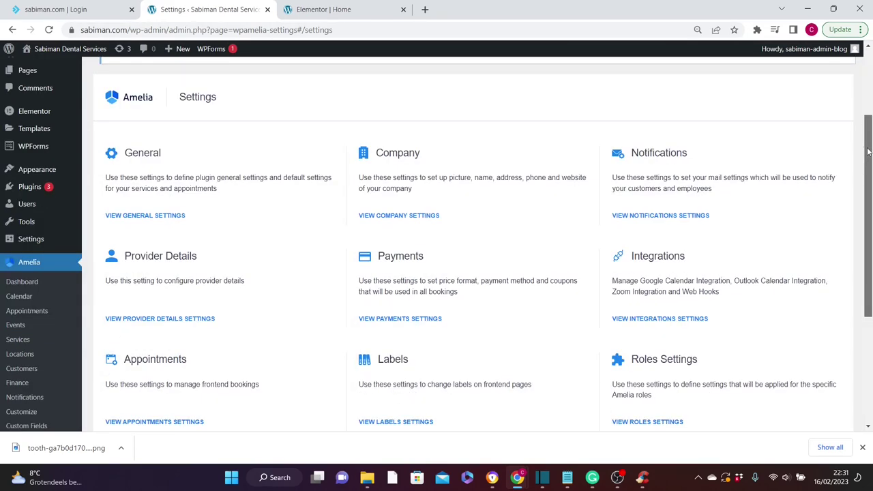
pyautogui.moveTo(868, 152); pyautogui.dragTo(868, 179)
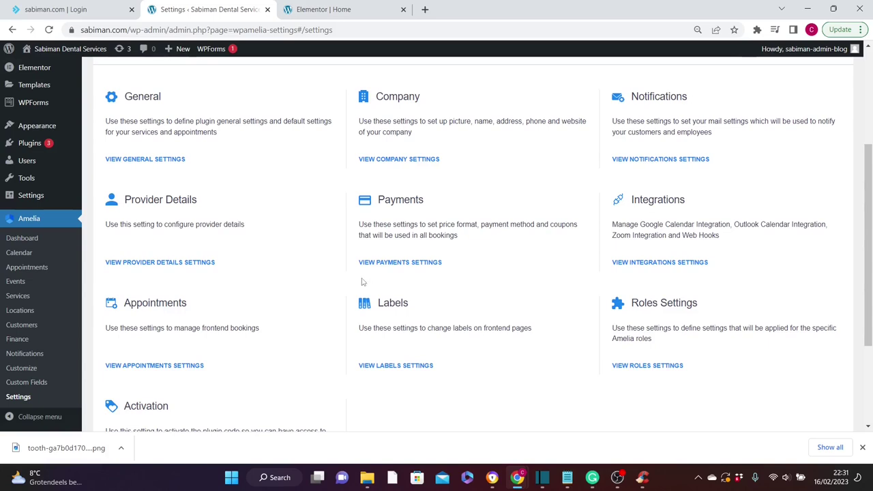
pyautogui.click(401, 262)
pyautogui.click(717, 128)
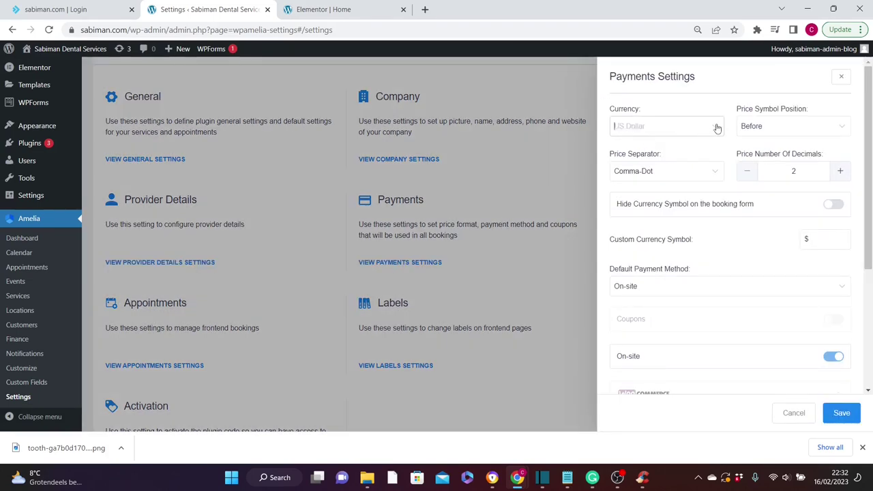
pyautogui.click(869, 82)
pyautogui.moveTo(869, 82); pyautogui.dragTo(869, 132)
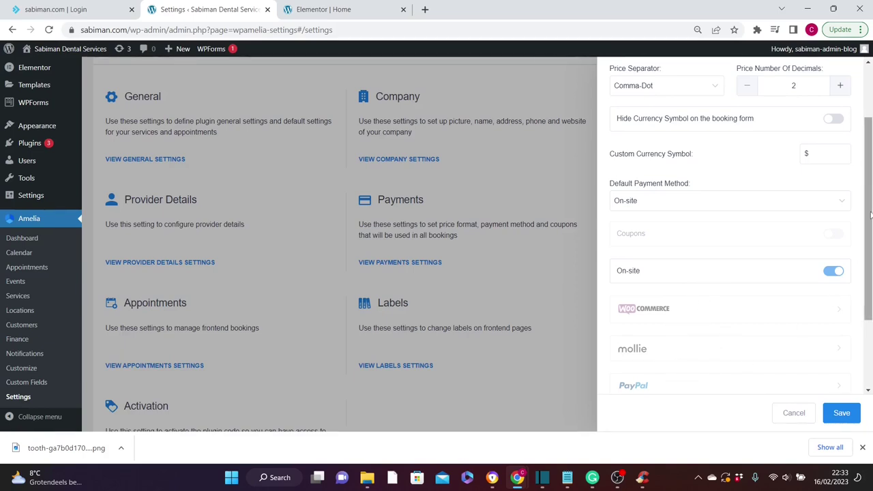
pyautogui.moveTo(870, 229); pyautogui.dragTo(871, 254)
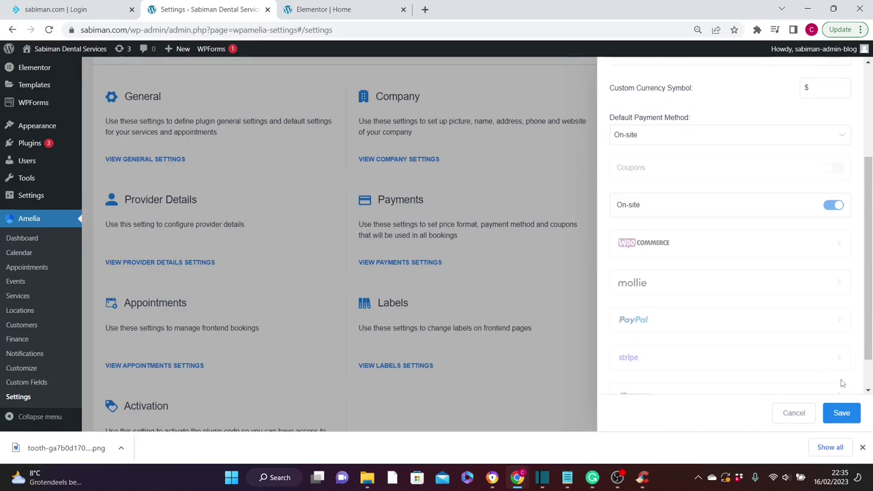
pyautogui.click(841, 414)
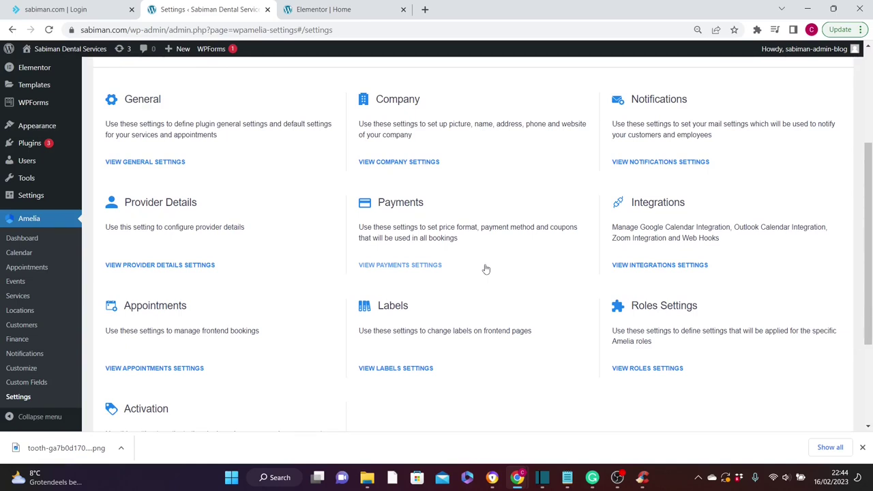
# - Create a Dental Cleaning category on Amelia's Services page and start a new service form
pyautogui.click(19, 296)
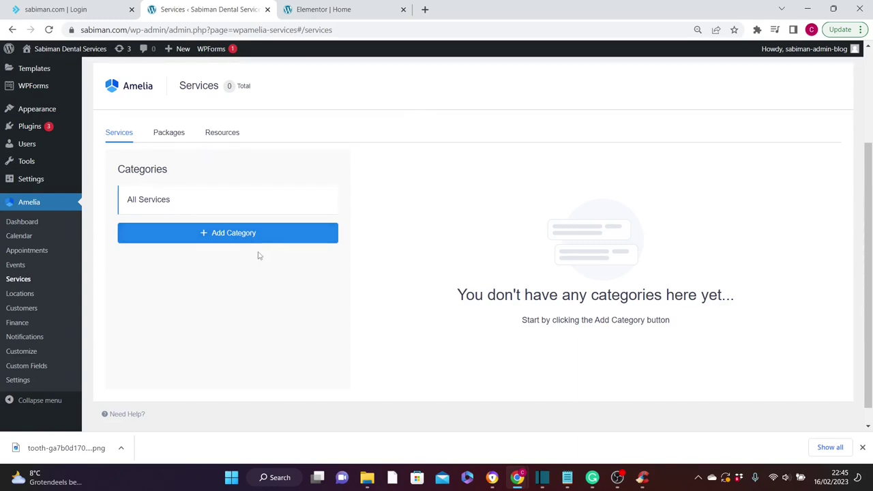
pyautogui.click(233, 236)
pyautogui.tripleClick(220, 227)
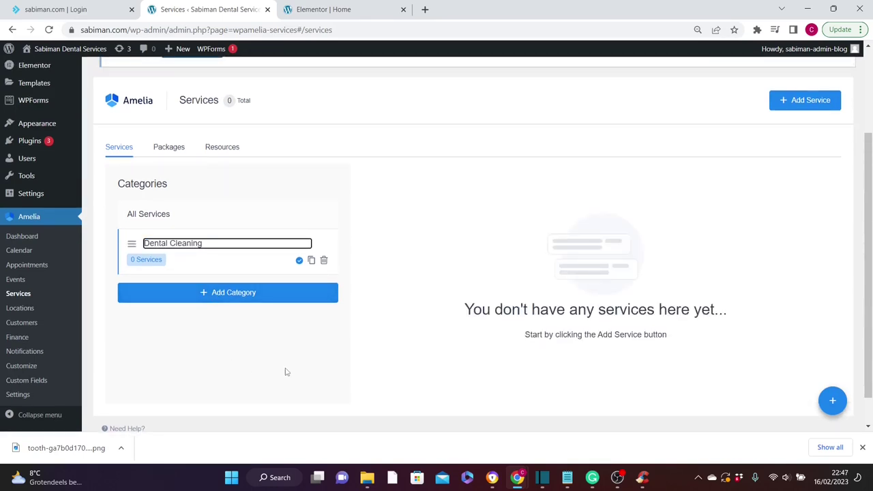
pyautogui.click(299, 262)
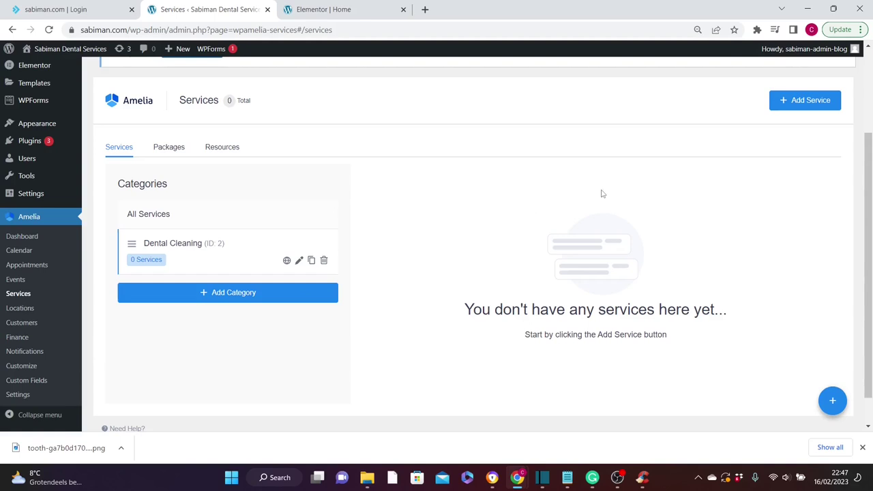
pyautogui.click(811, 101)
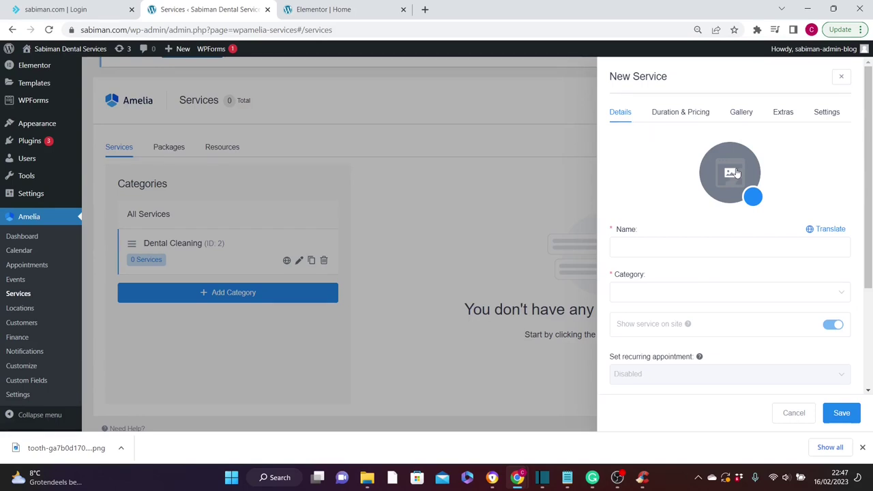
# - Give the new service the tooth picture, name it 'porcelain' and assign it to Dental Cleaning
pyautogui.click(731, 173)
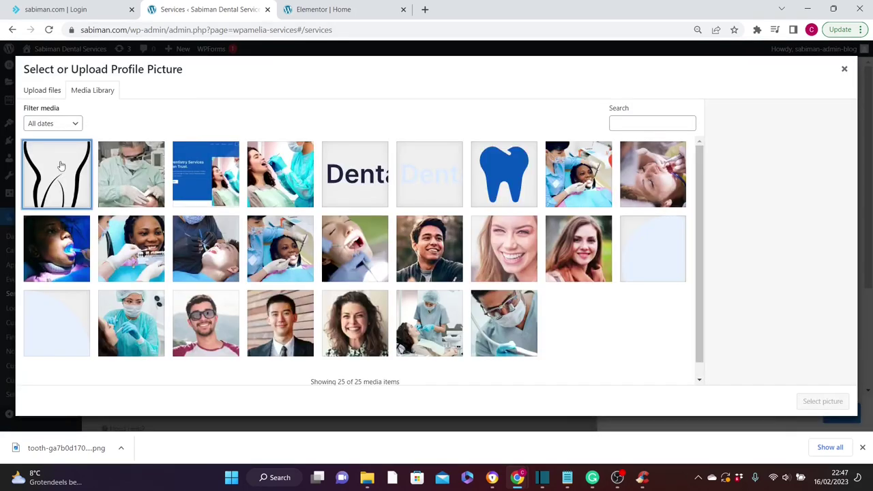
pyautogui.click(61, 166)
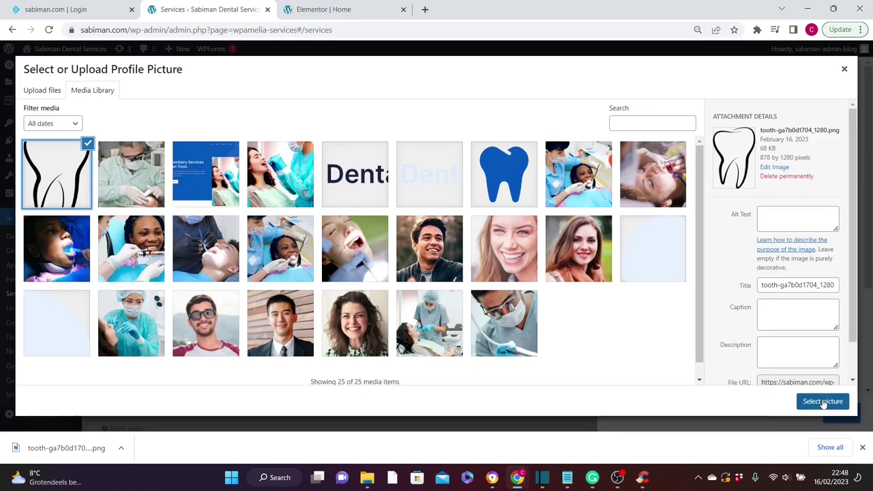
pyautogui.click(824, 403)
pyautogui.click(655, 251)
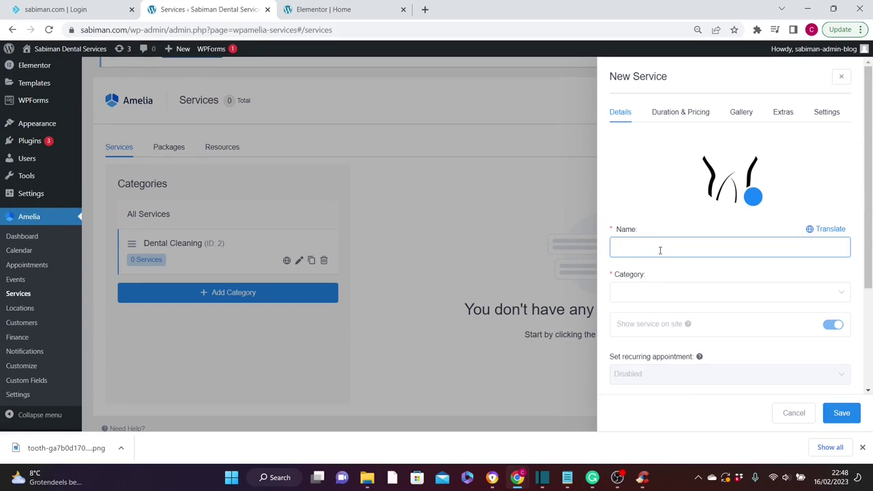
pyautogui.write('porcelain')
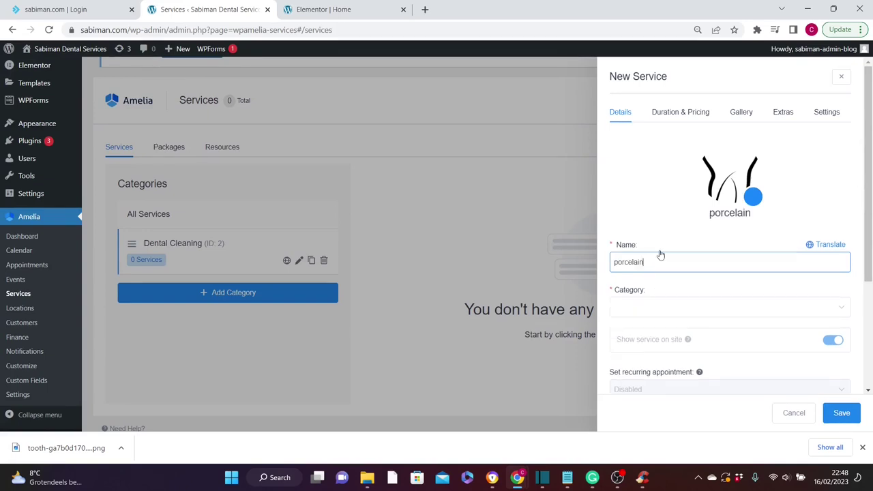
pyautogui.click(654, 309)
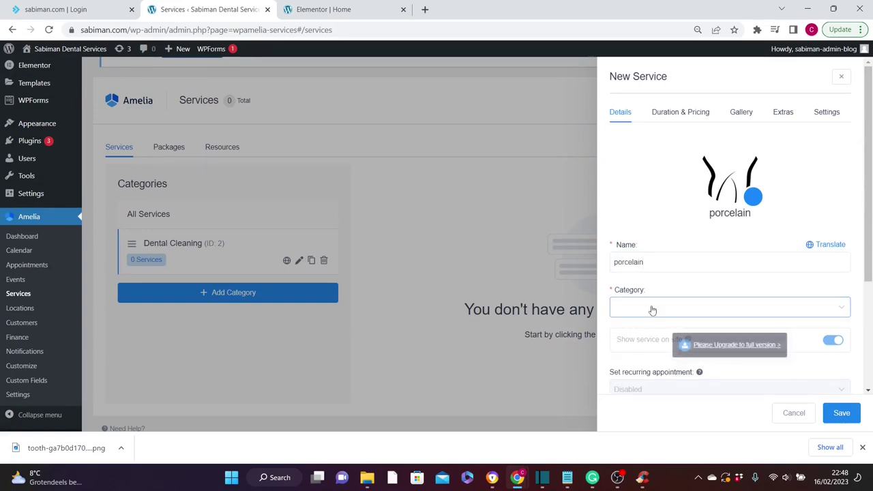
pyautogui.click(655, 308)
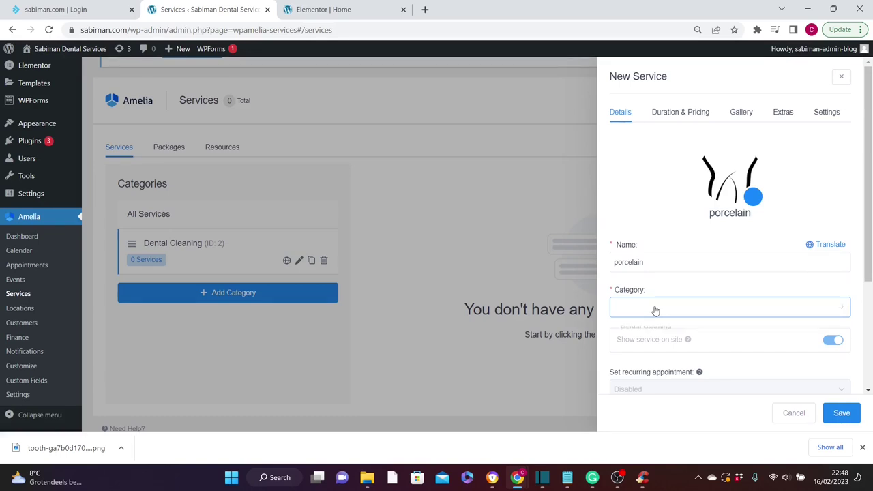
pyautogui.click(655, 332)
# - Set the porcelain service's duration to 1h and price to 10.00, then save it
pyautogui.click(677, 116)
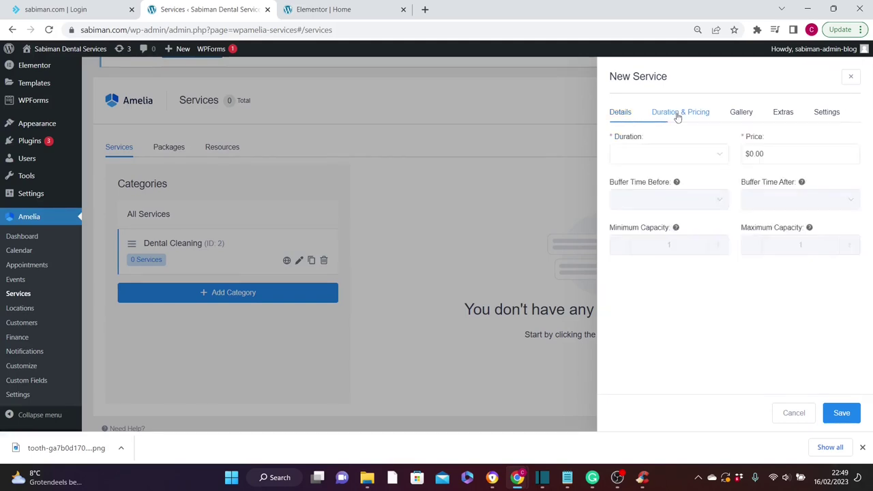
pyautogui.click(653, 154)
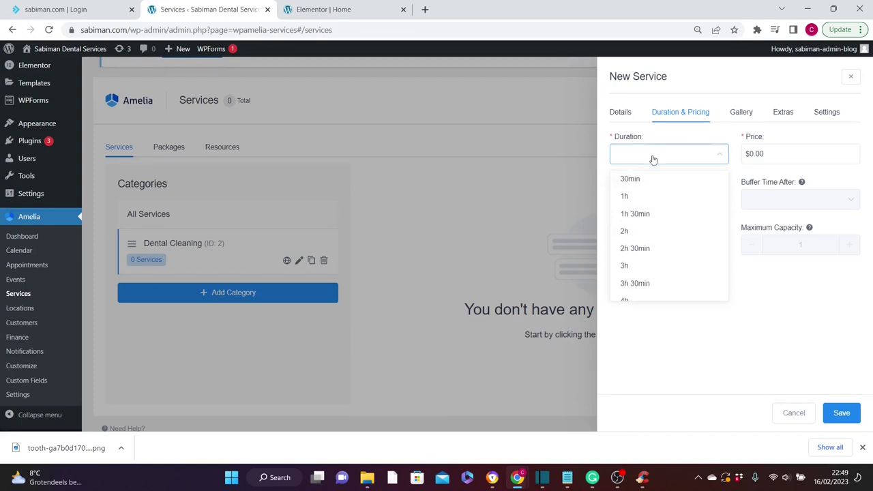
pyautogui.click(629, 197)
pyautogui.press('Tab')
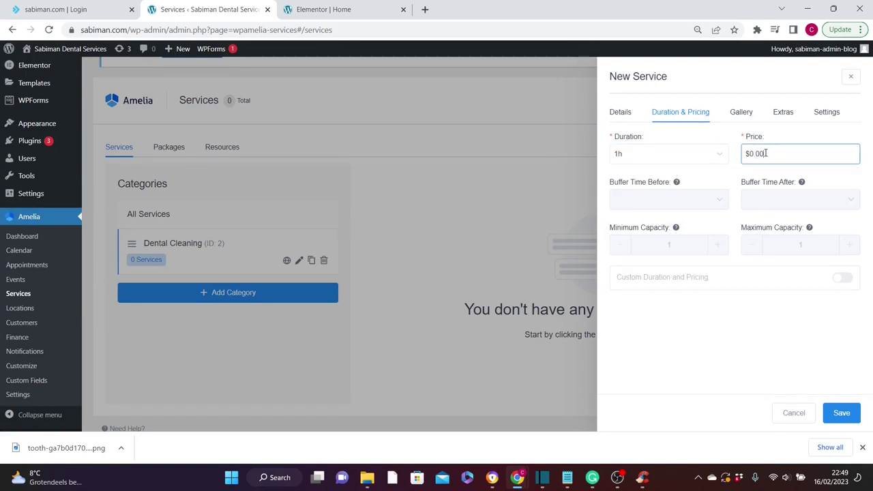
pyautogui.write('10.00')
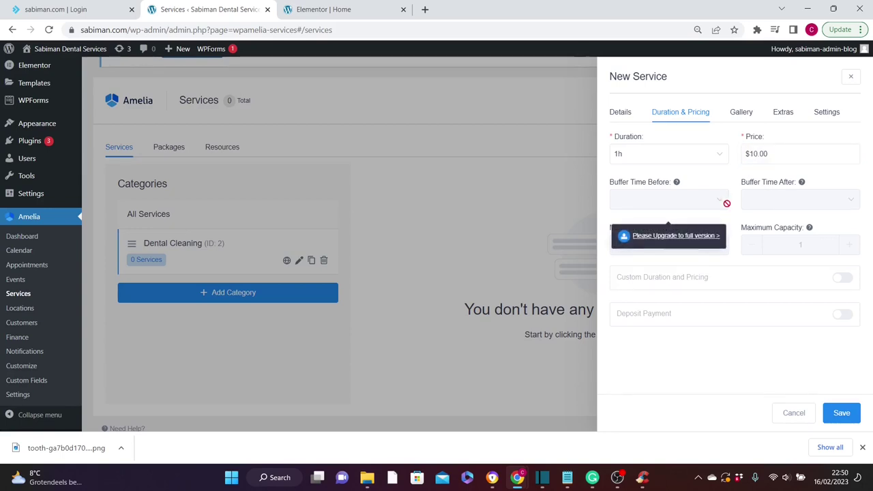
pyautogui.click(743, 111)
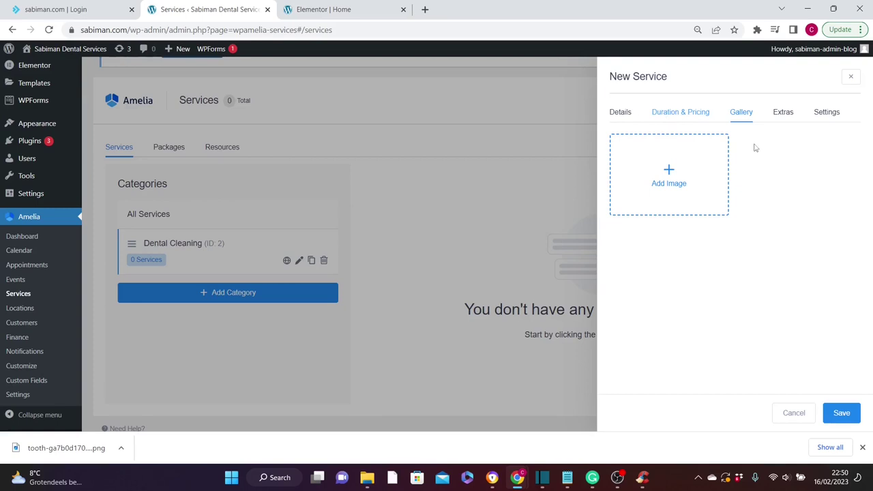
pyautogui.click(679, 112)
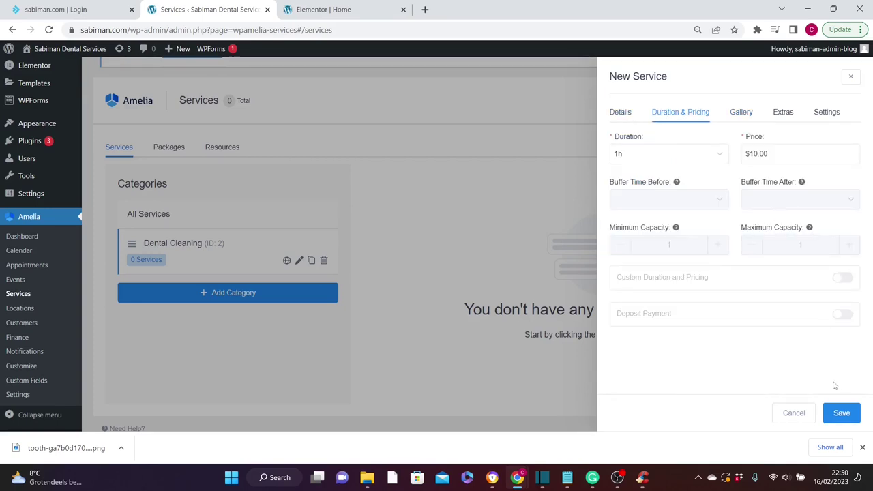
pyautogui.click(843, 414)
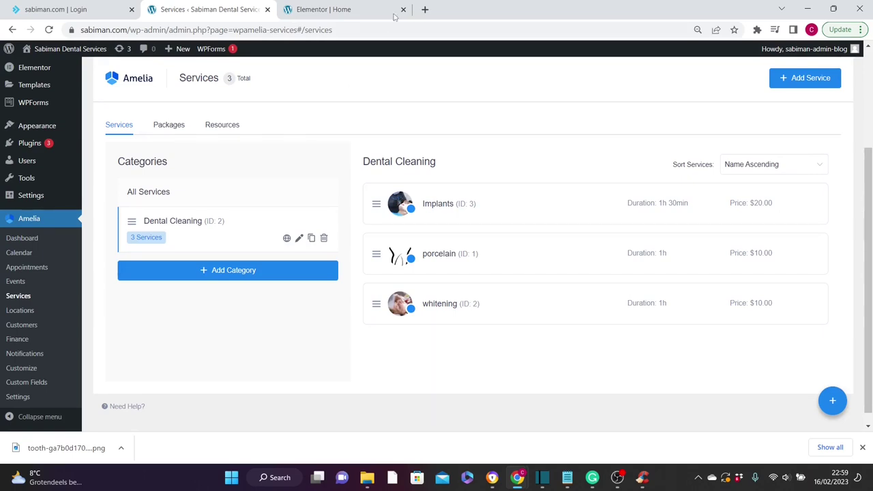
# - Add a new section above Our Services on the homepage with a 'Book Our Services' heading
pyautogui.click(326, 9)
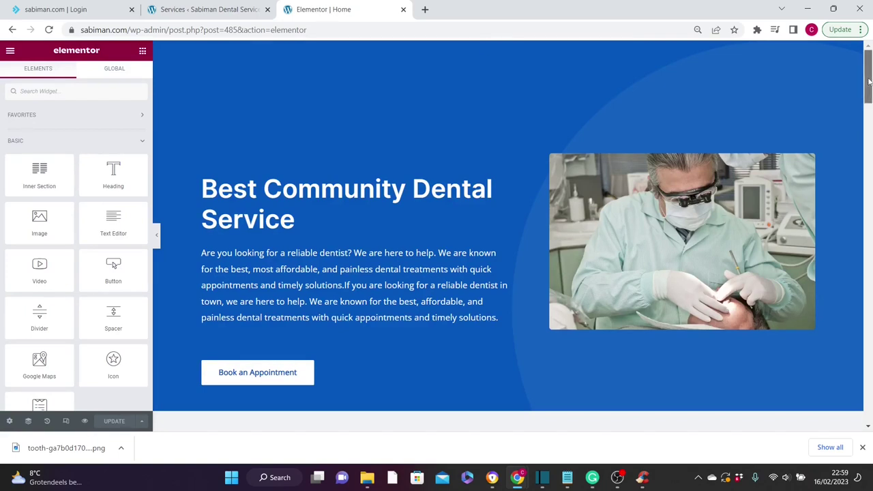
pyautogui.scroll(-3, 869, 89)
pyautogui.scroll(-7, 868, 102)
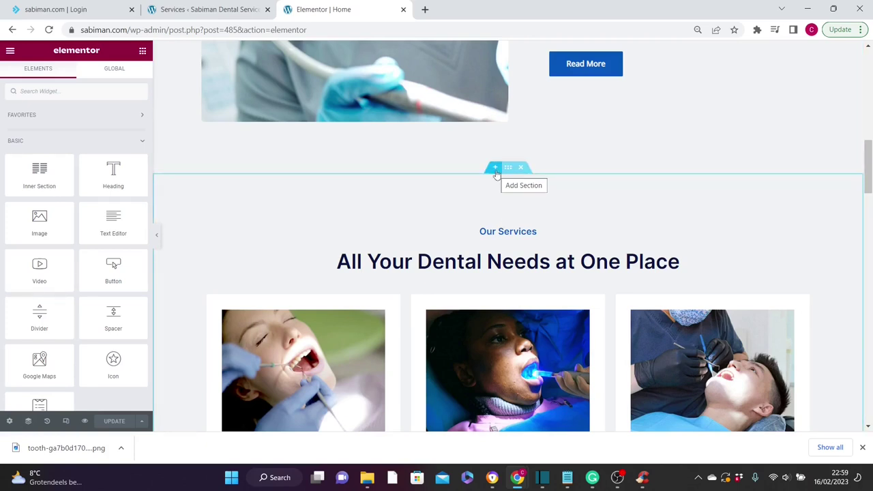
pyautogui.click(496, 170)
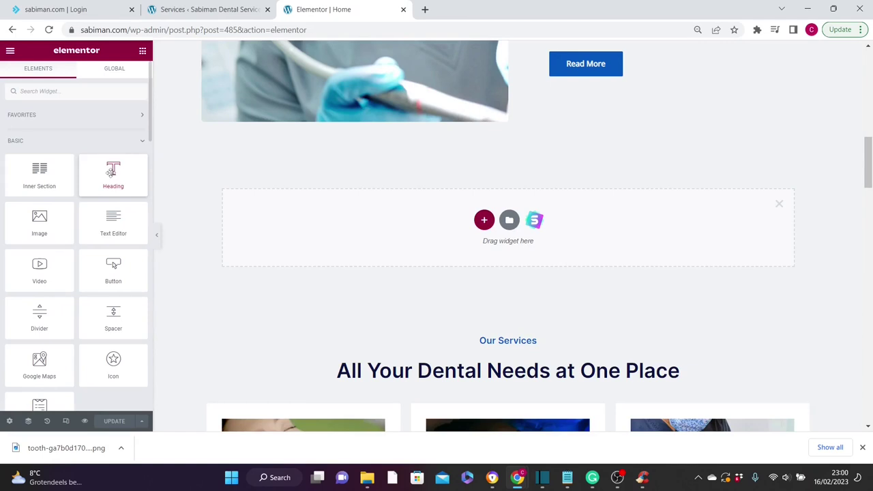
pyautogui.moveTo(111, 173); pyautogui.dragTo(409, 224)
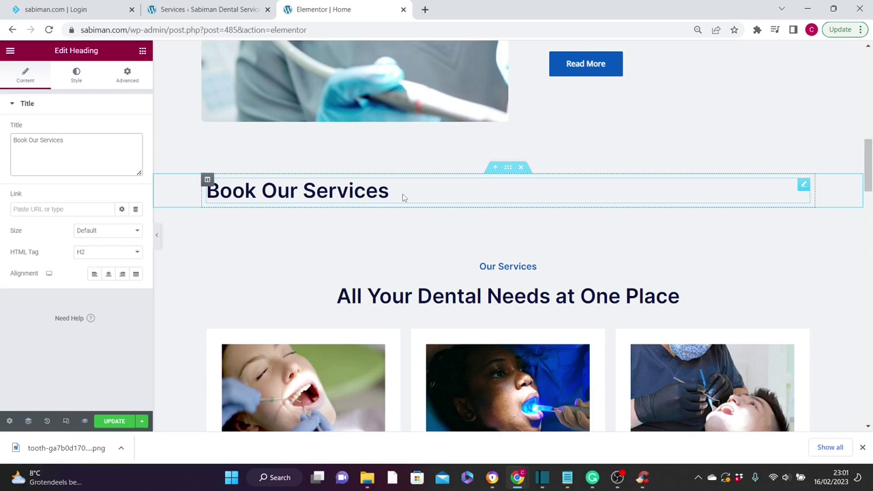
# - Find the Shortcode widget by searching 'sho' and place it below the Book Our Services heading
pyautogui.click(142, 52)
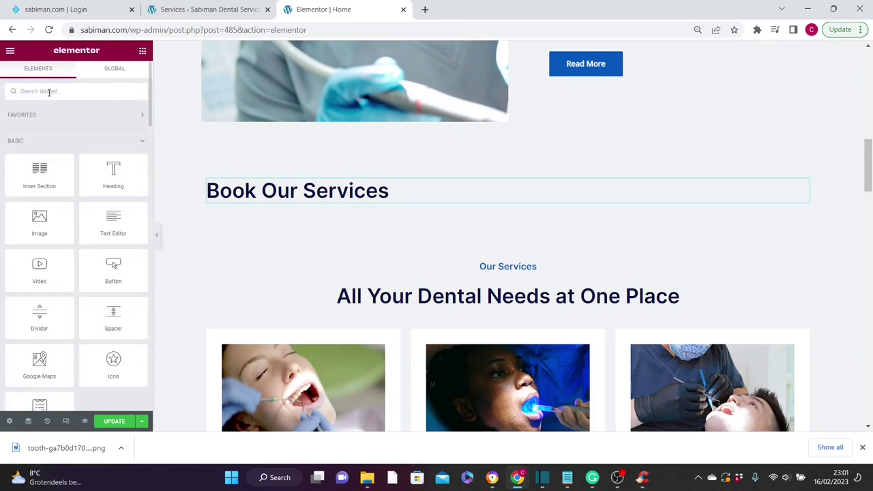
pyautogui.click(49, 91)
pyautogui.write('sho')
pyautogui.moveTo(39, 133); pyautogui.dragTo(336, 214)
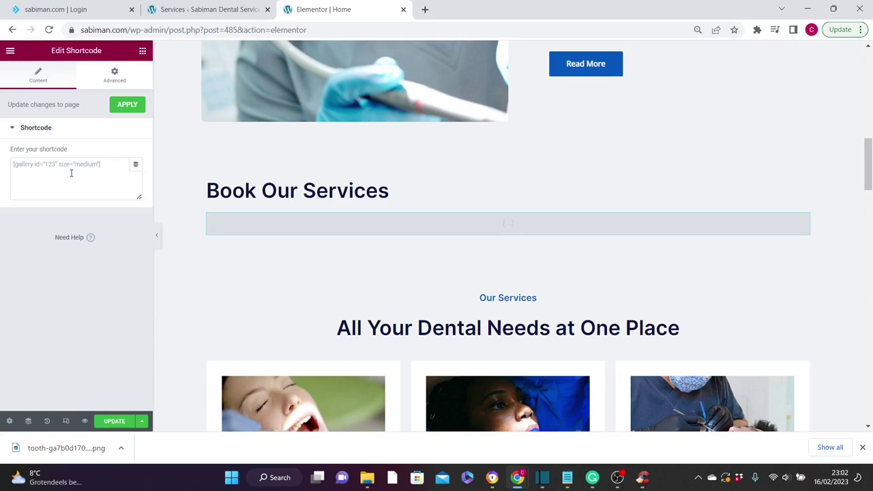
# - Enter '[ameliacaelog category = 2]' in the shortcode box, checking the category ID, and update the page
pyautogui.click(65, 162)
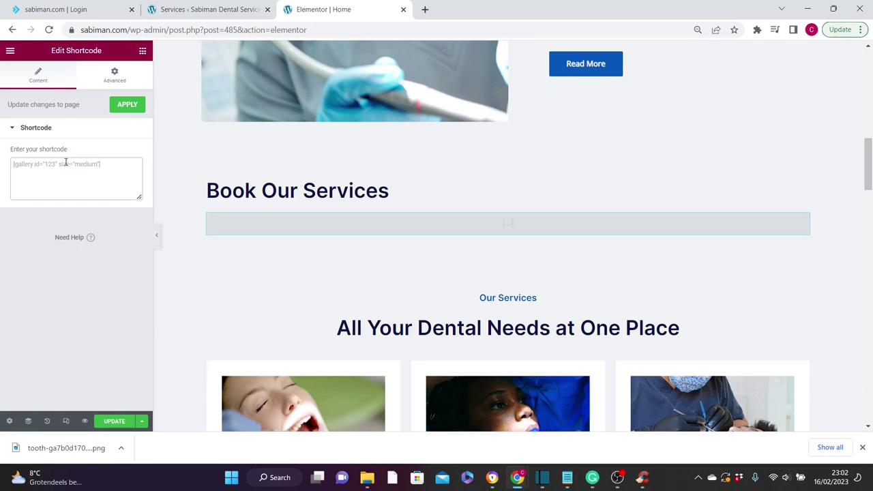
pyautogui.write('[')
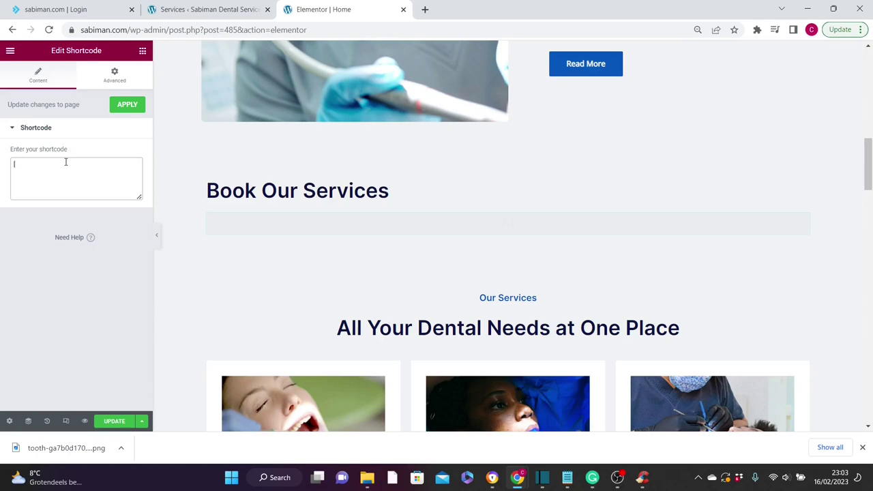
pyautogui.write('ameliacaelog category =')
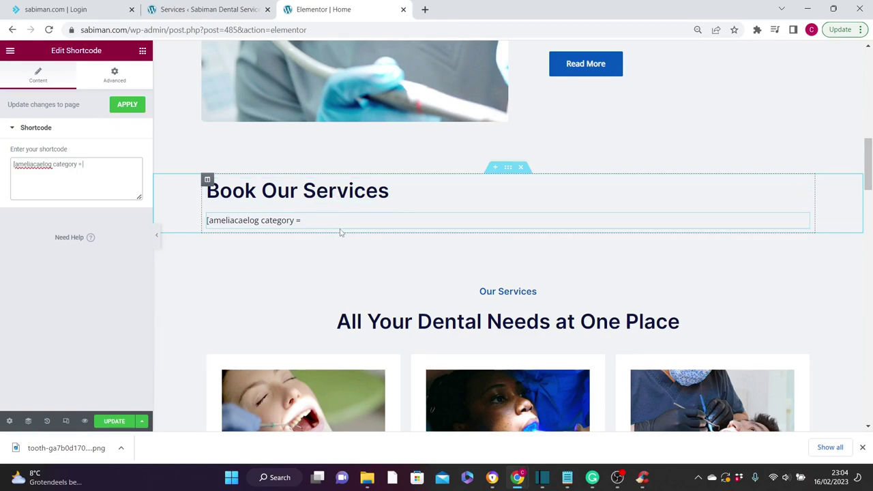
pyautogui.click(209, 10)
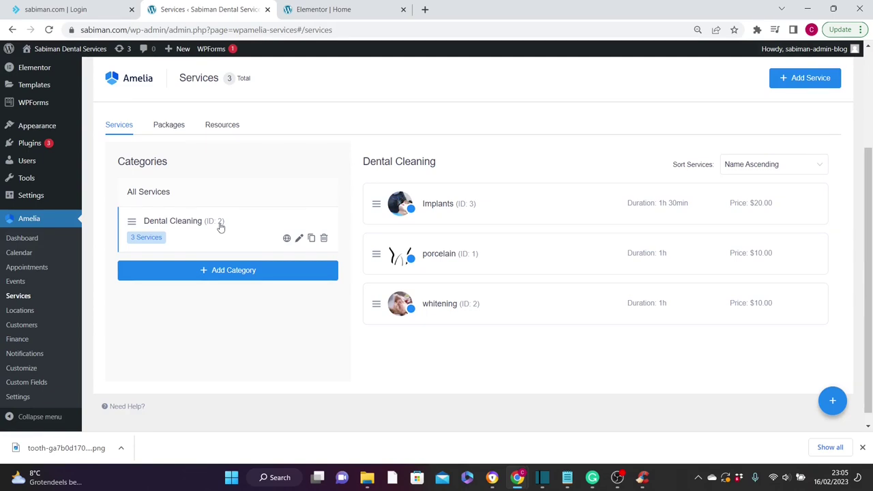
pyautogui.click(343, 11)
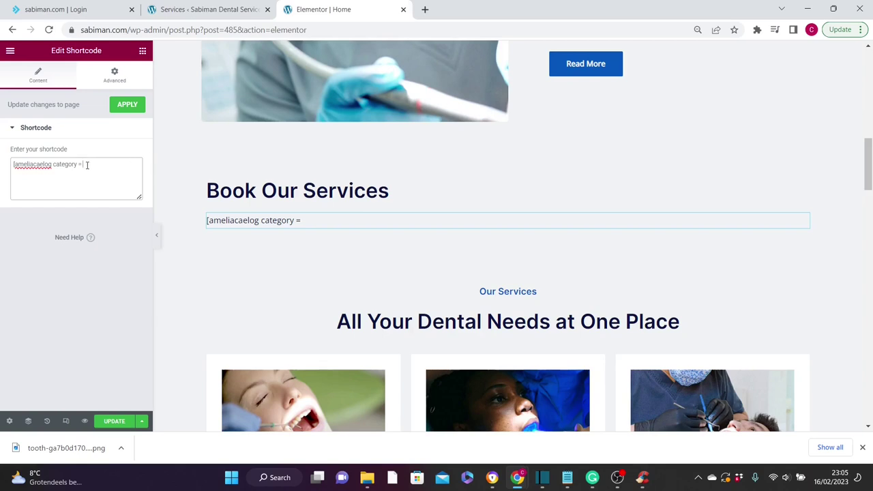
pyautogui.write('2')
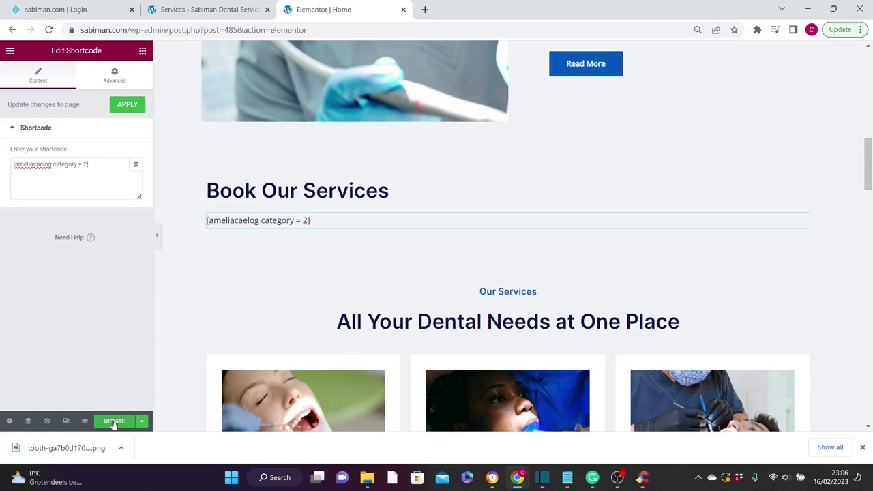
pyautogui.click(114, 423)
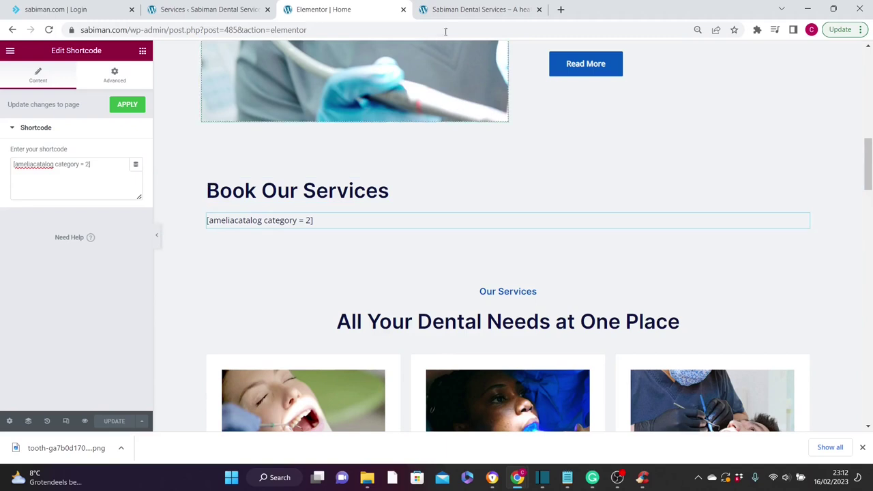
# - On the live homepage, scroll to the booking catalog and open the Implants service
pyautogui.click(455, 13)
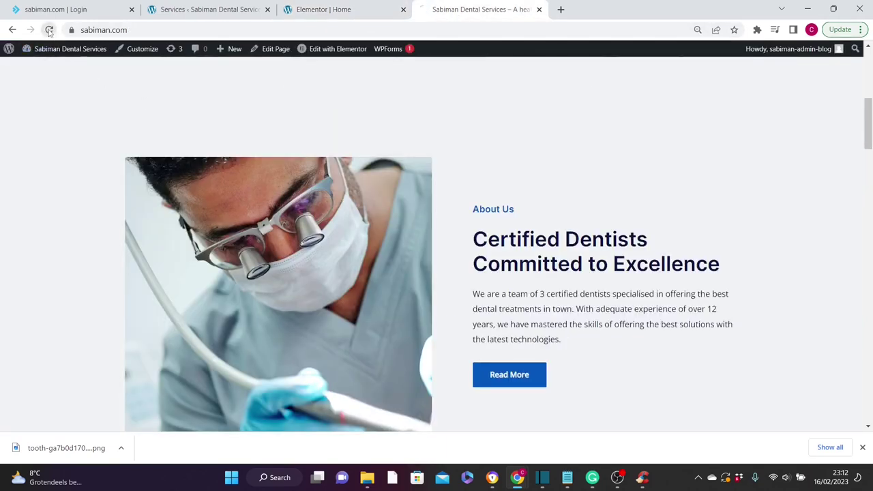
pyautogui.scroll(-4, 868, 155)
pyautogui.moveTo(384, 378)
pyautogui.moveTo(236, 319)
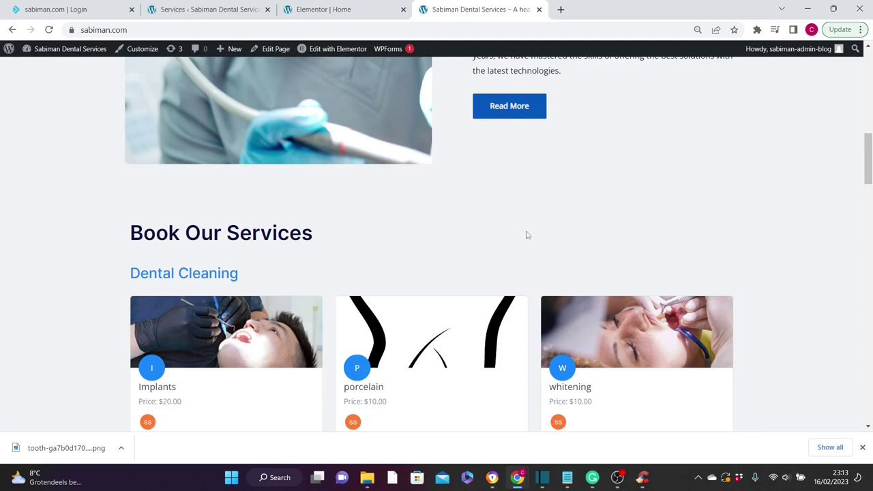
pyautogui.moveTo(210, 349)
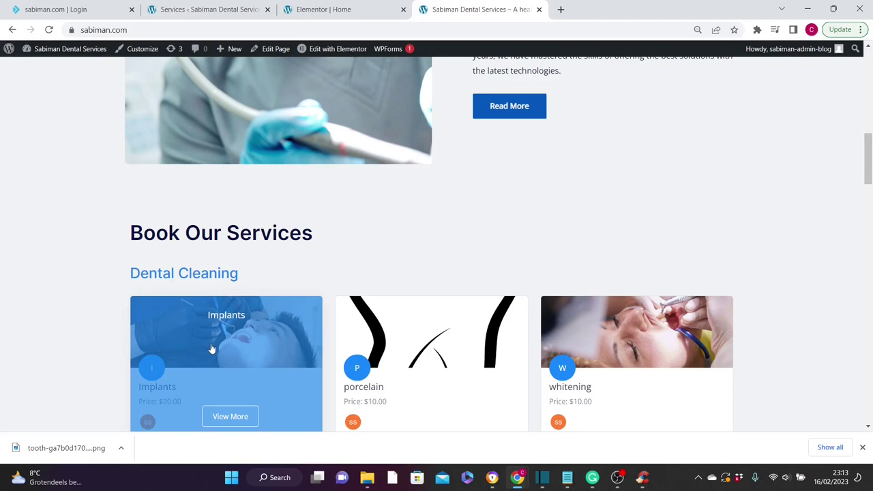
pyautogui.click(212, 349)
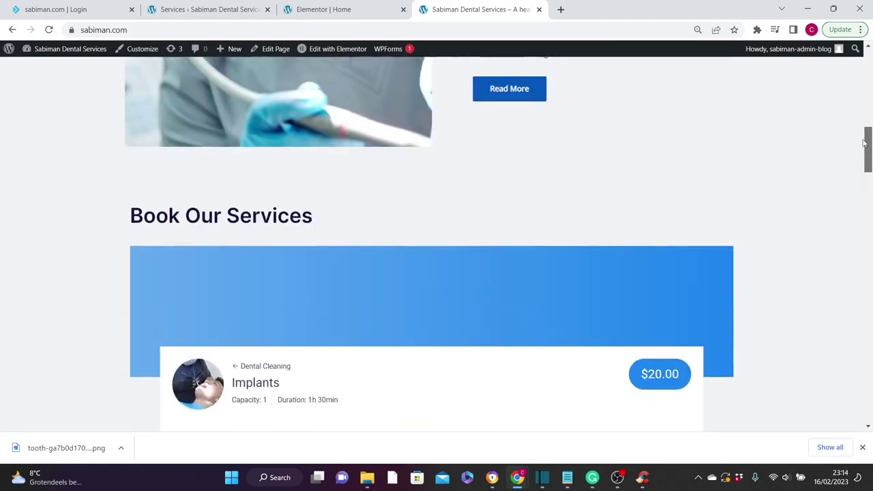
# - Book Implants for February 28 at 10:00–11:30 am, fill in the customer's name and confirm
pyautogui.moveTo(867, 150); pyautogui.dragTo(850, 184)
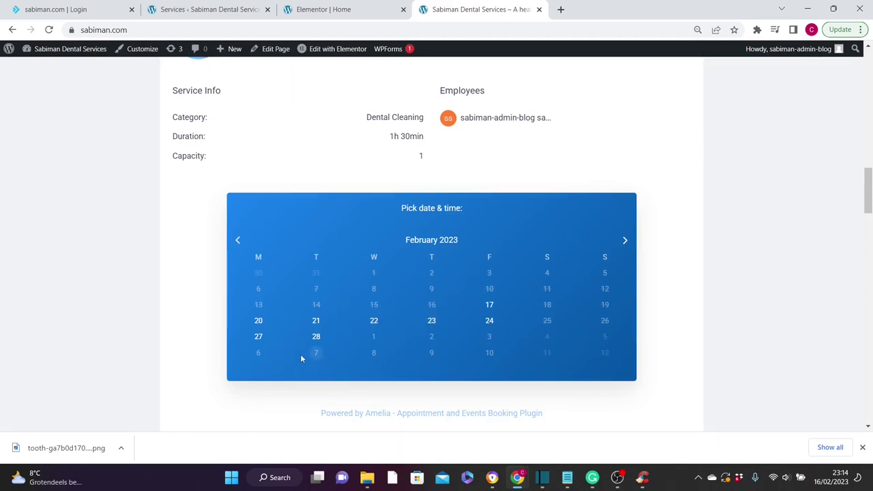
pyautogui.click(315, 338)
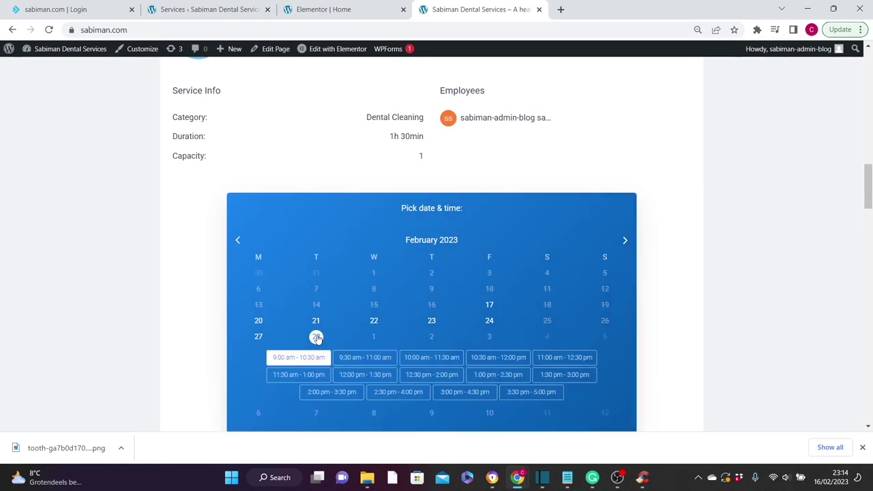
pyautogui.click(417, 359)
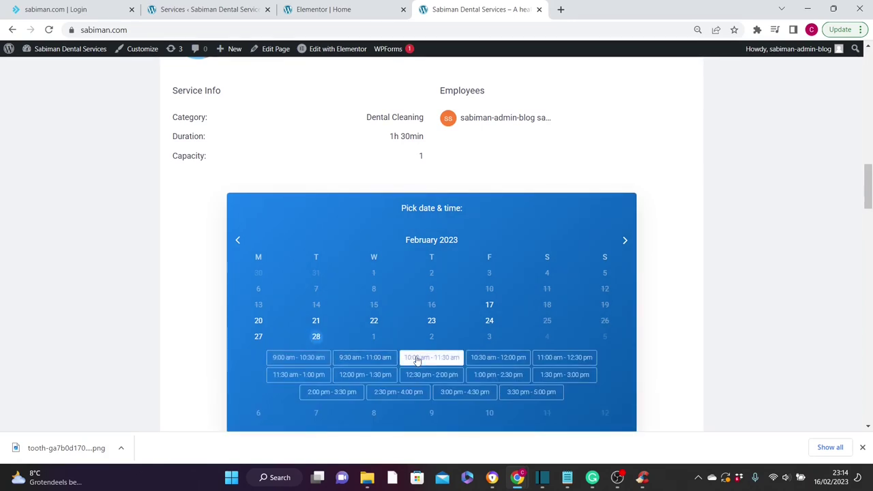
pyautogui.scroll(-1, 418, 359)
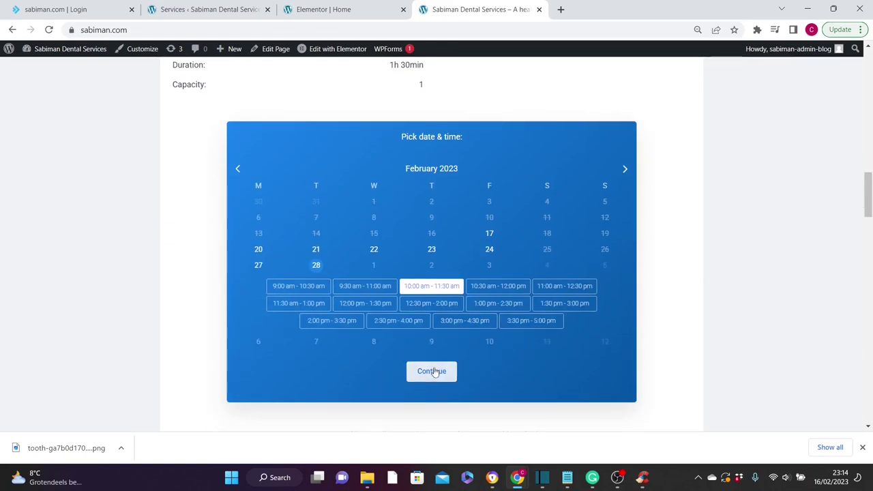
pyautogui.click(432, 372)
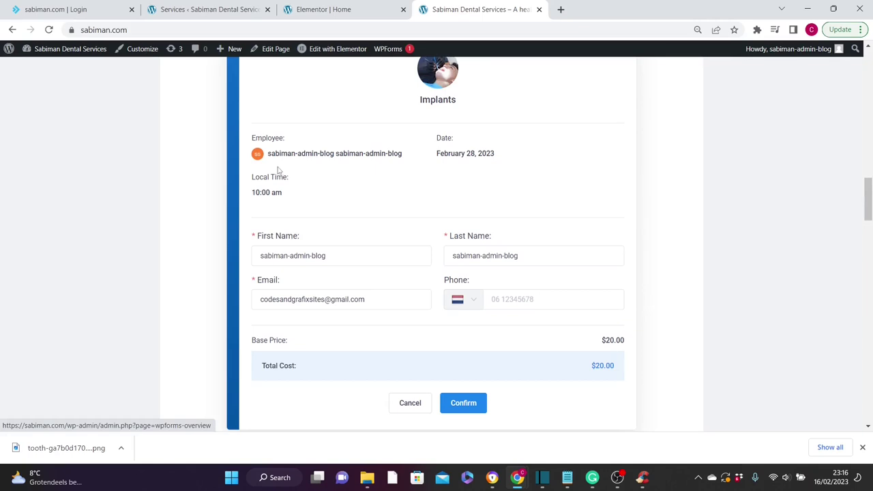
pyautogui.click(332, 257)
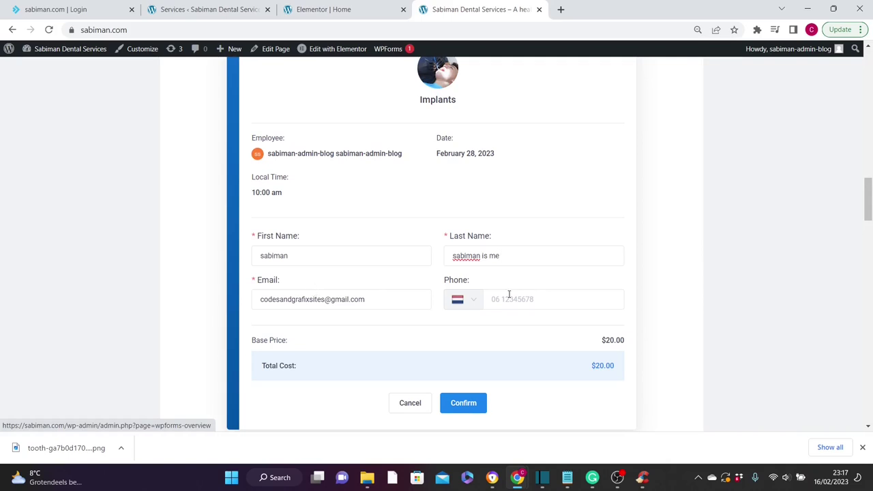
pyautogui.click(471, 402)
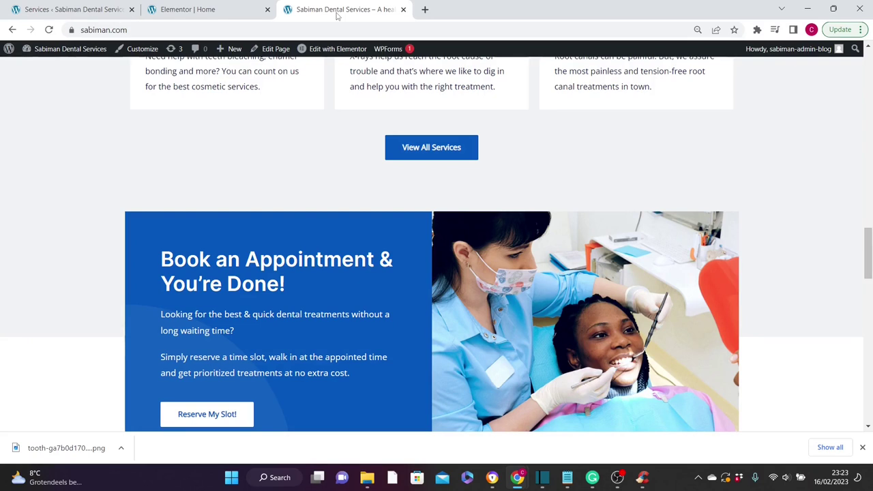
# - Back in the admin tab, check the Amelia Dashboard's upcoming February 28 Implants appointment
pyautogui.click(68, 9)
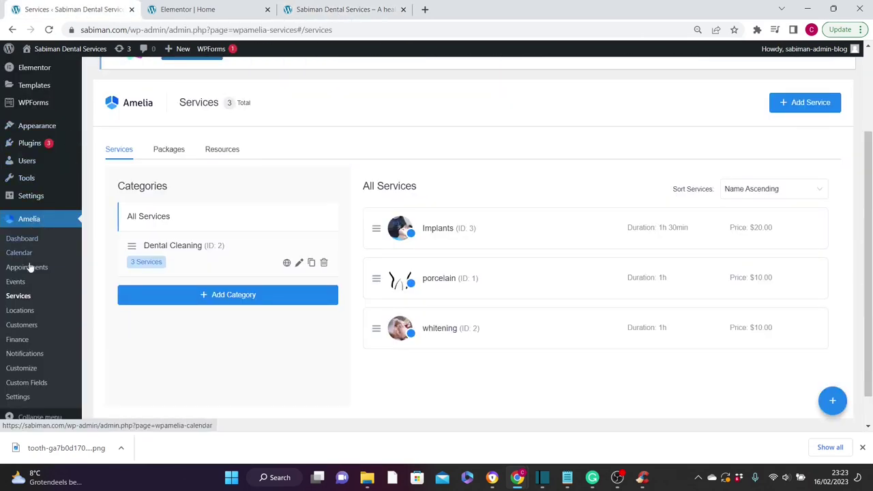
pyautogui.click(23, 238)
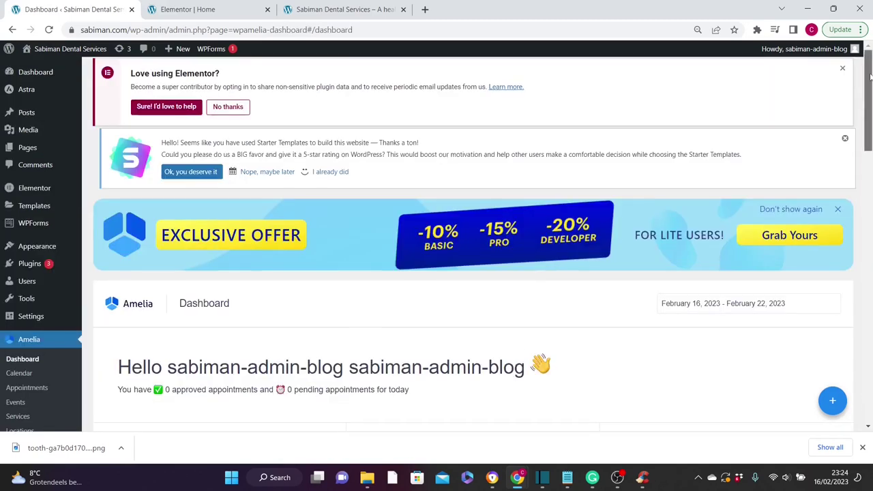
pyautogui.scroll(-10, 474, 252)
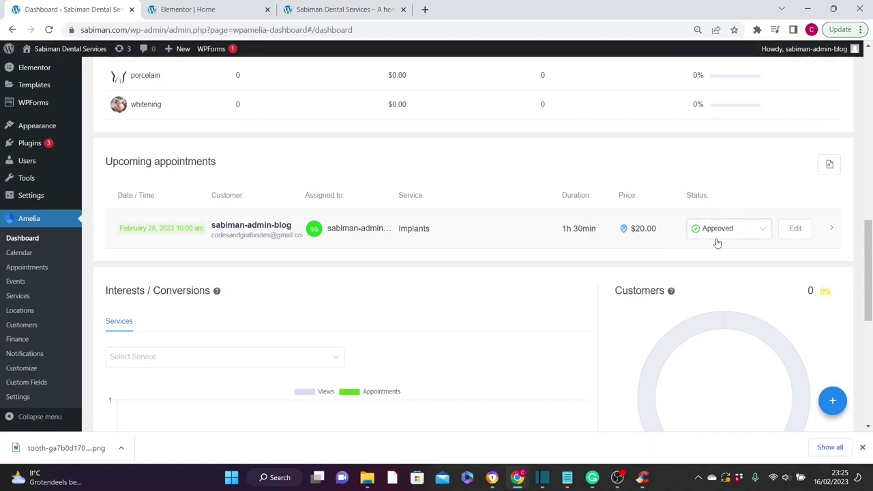
pyautogui.scroll(1, 717, 243)
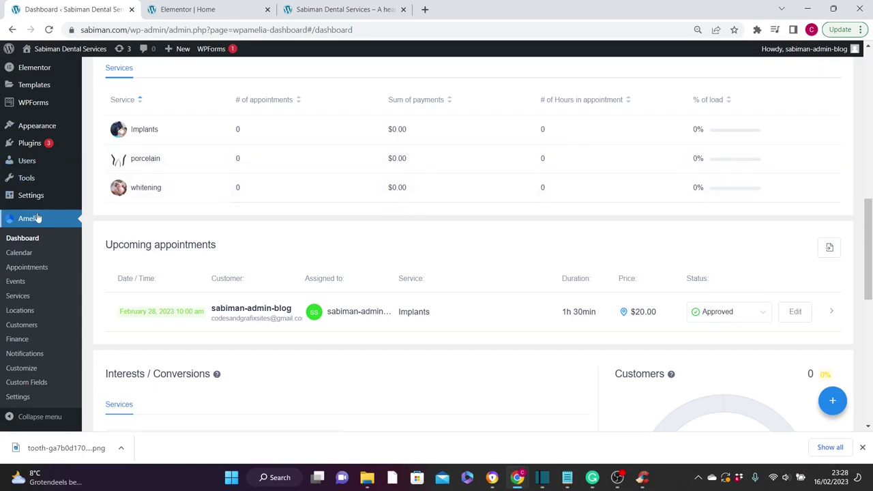
pyautogui.click(19, 396)
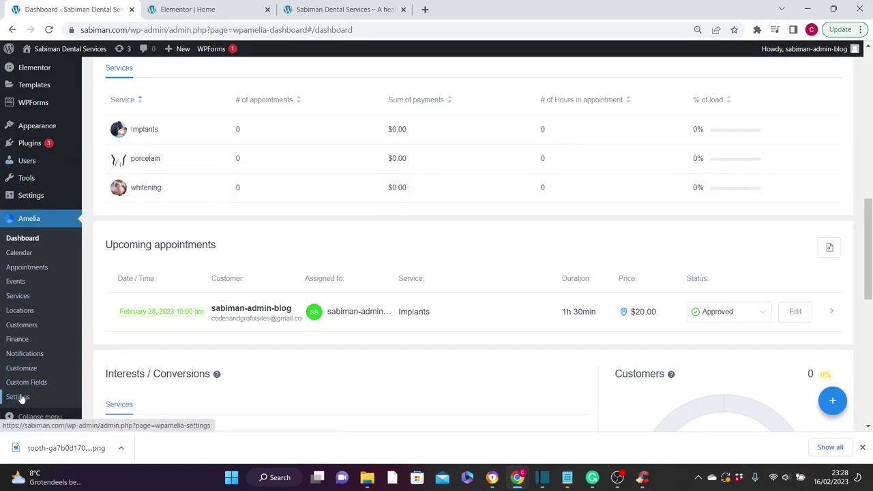
# - Set Amelia's Default Appointment Status to Pending in General Settings and save
pyautogui.click(157, 344)
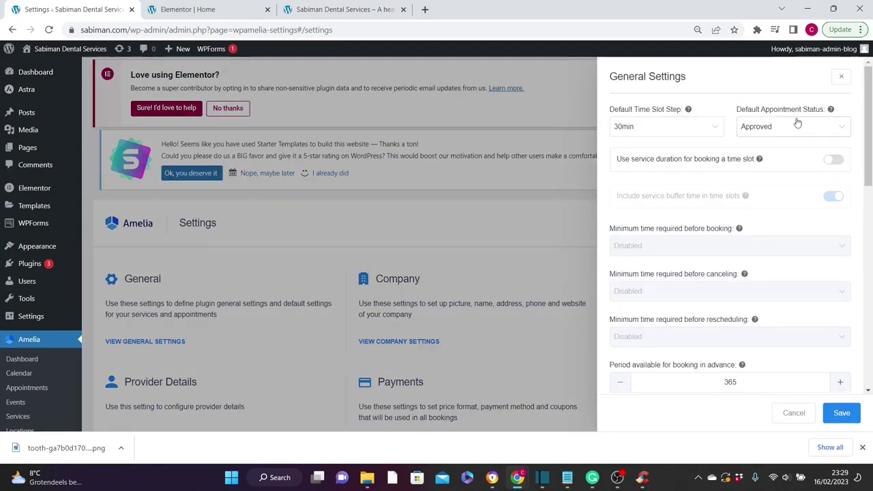
pyautogui.click(843, 130)
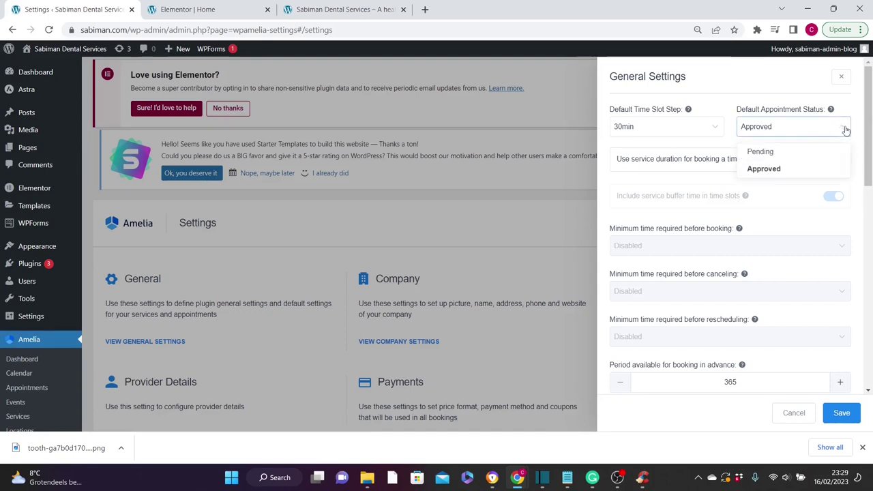
pyautogui.click(752, 152)
pyautogui.click(839, 413)
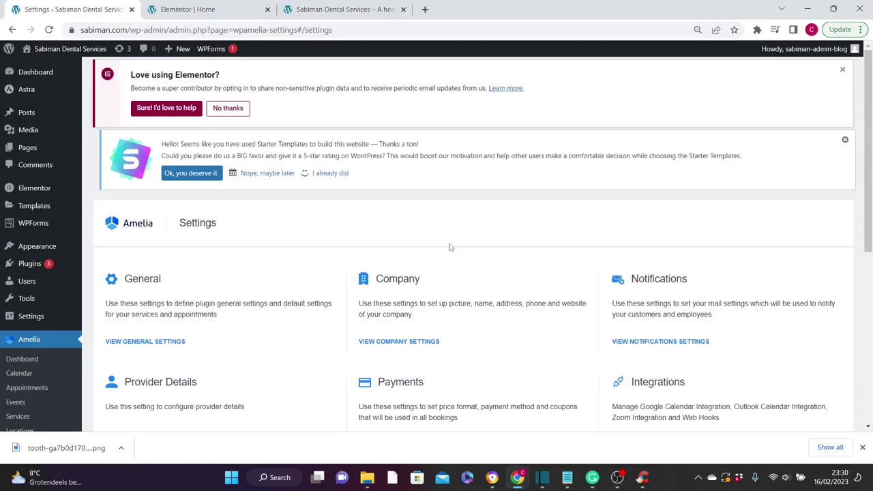
pyautogui.click(335, 12)
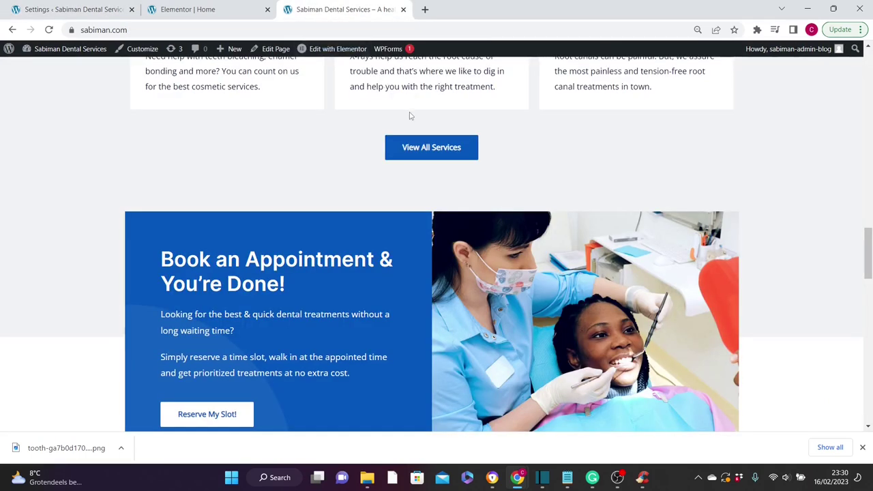
# - Choose the porcelain service and pick February 27 with the 12:30 pm – 1:30 pm slot
pyautogui.scroll(-6, 746, 245)
pyautogui.moveTo(464, 278)
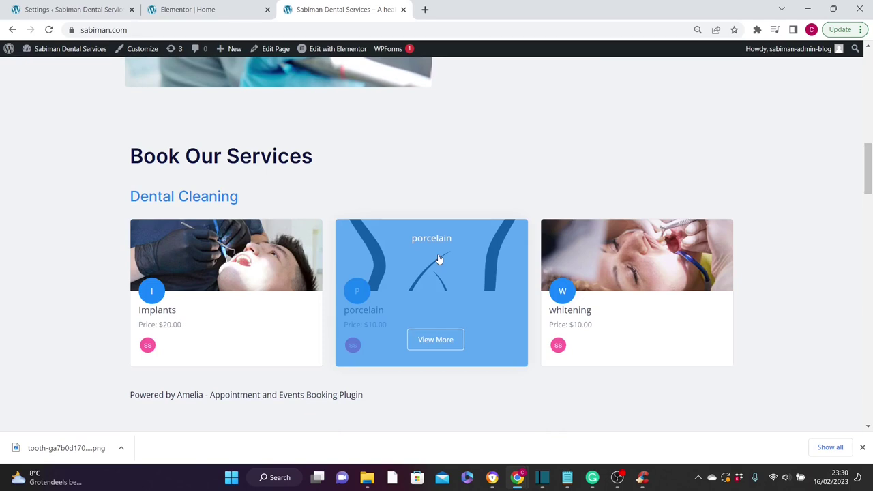
pyautogui.click(440, 260)
pyautogui.scroll(-5, 870, 201)
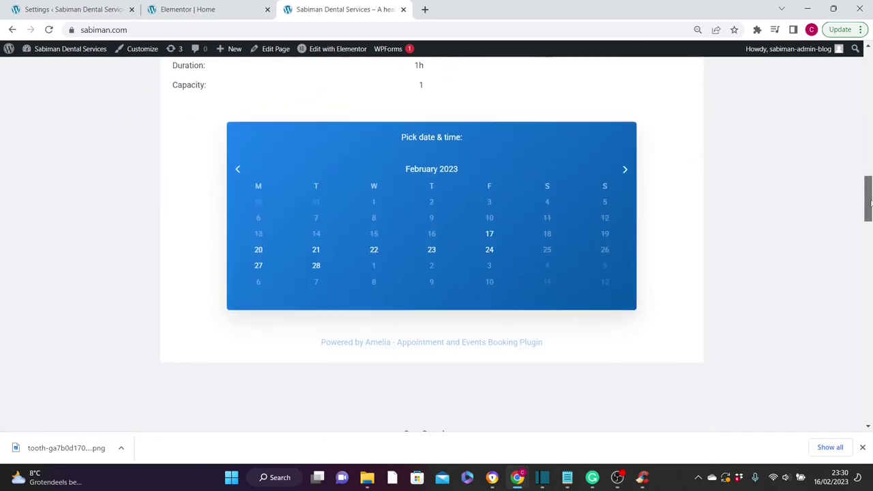
pyautogui.click(259, 266)
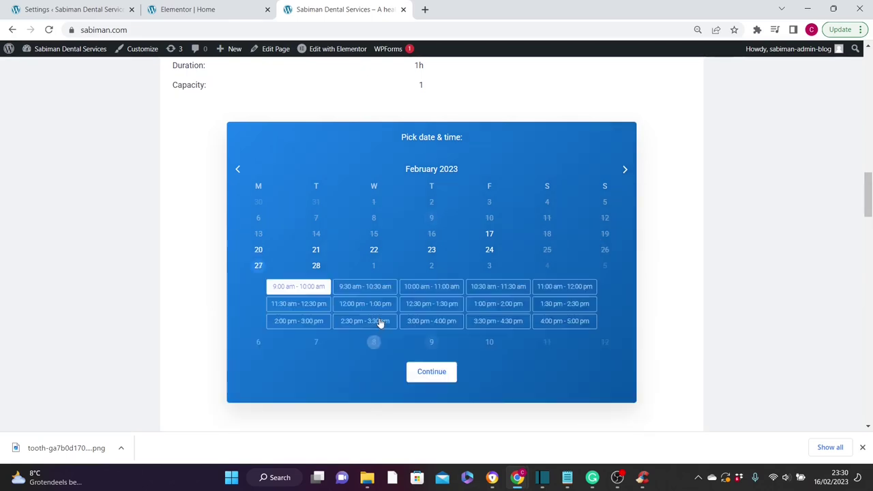
pyautogui.click(425, 309)
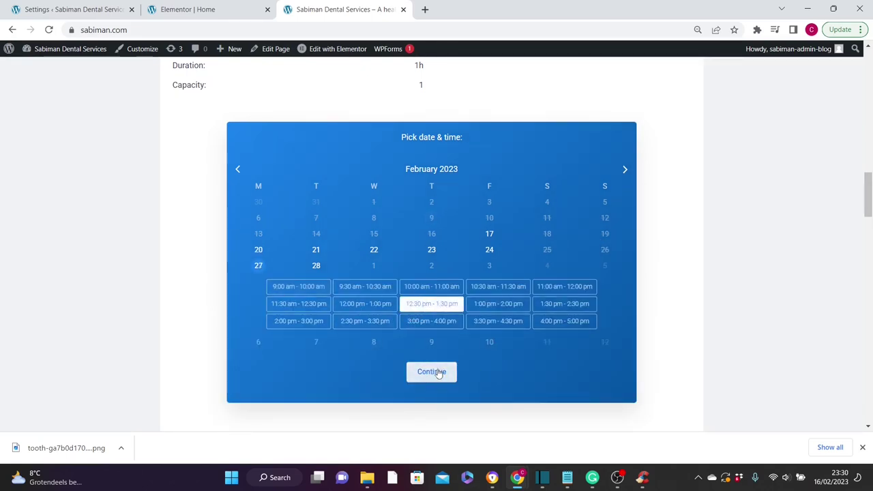
# - Continue, confirm and finish the test booking, then return to the Amelia settings page
pyautogui.click(437, 373)
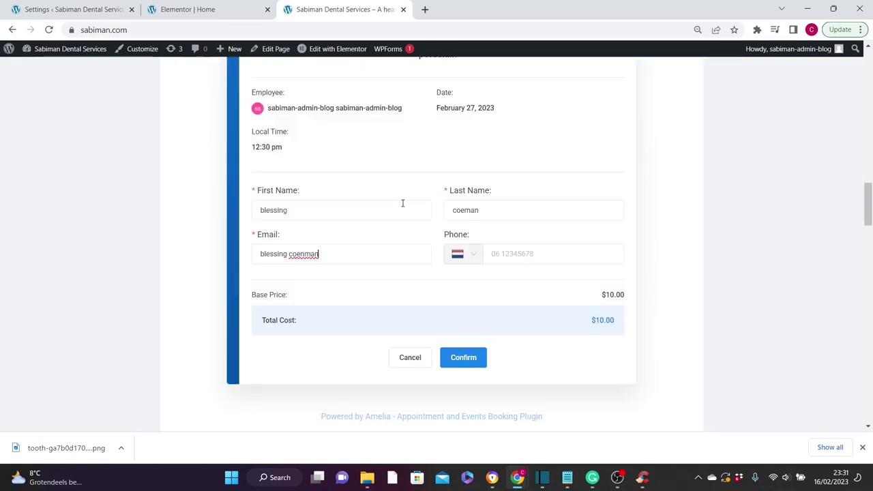
pyautogui.click(476, 359)
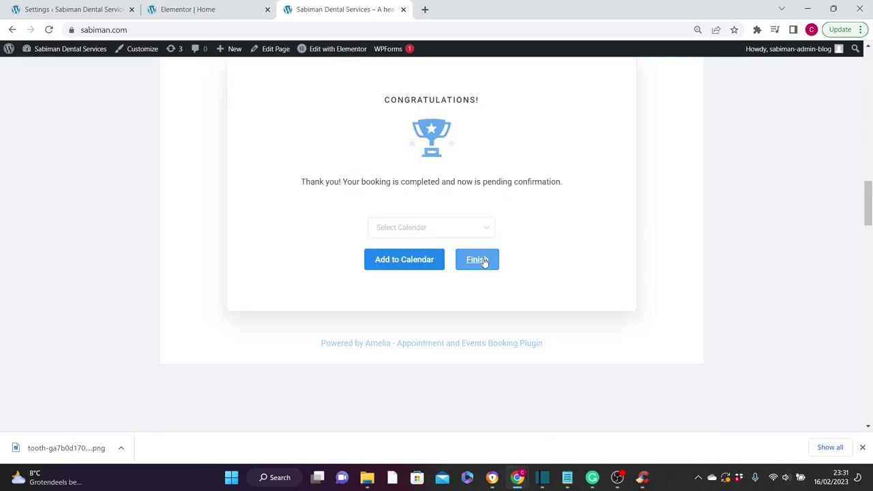
pyautogui.click(482, 257)
pyautogui.hotkey('ctrl', '1')
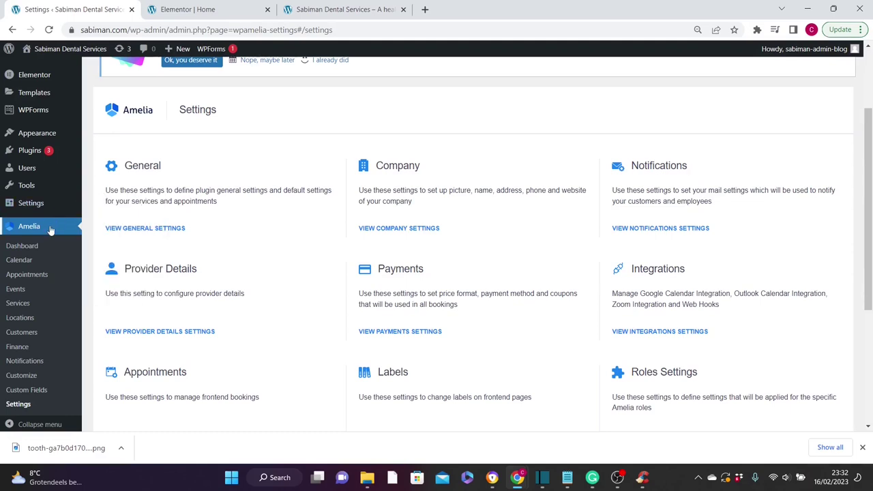
# - Change the porcelain booking's status from Pending to Approved under Upcoming appointments in Amelia's dashboard
pyautogui.click(35, 252)
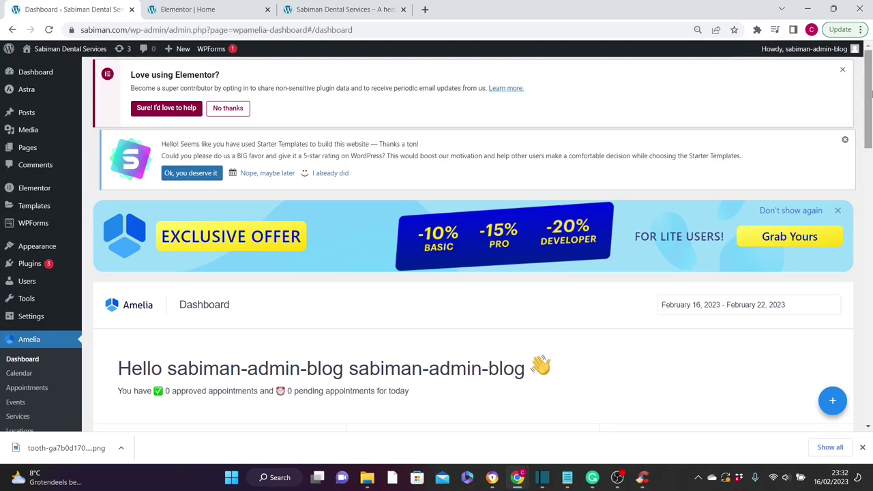
pyautogui.moveTo(871, 95); pyautogui.dragTo(871, 277)
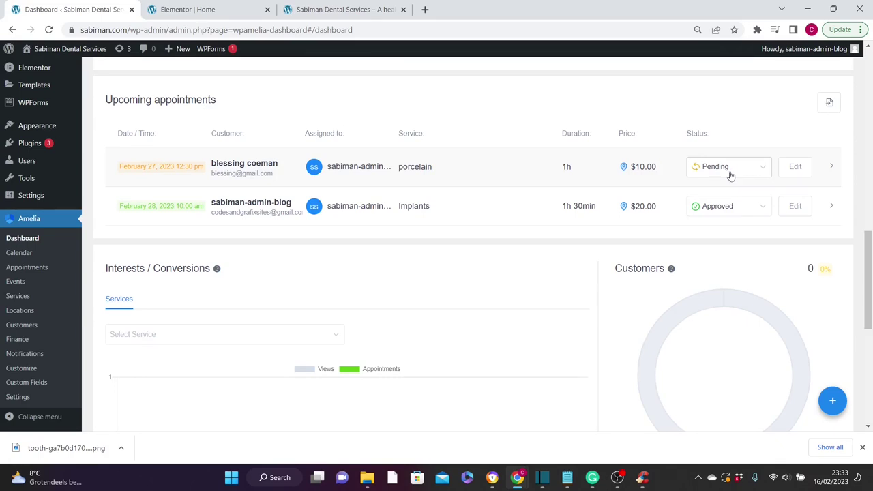
pyautogui.click(762, 170)
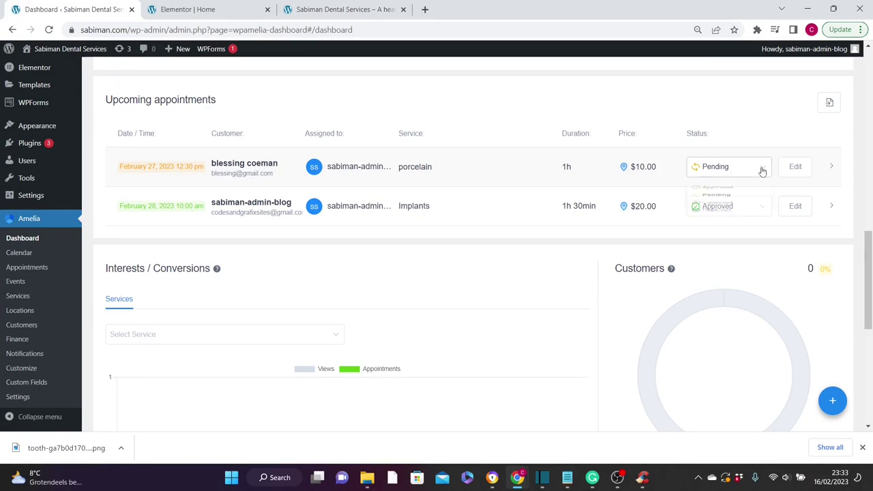
pyautogui.click(717, 193)
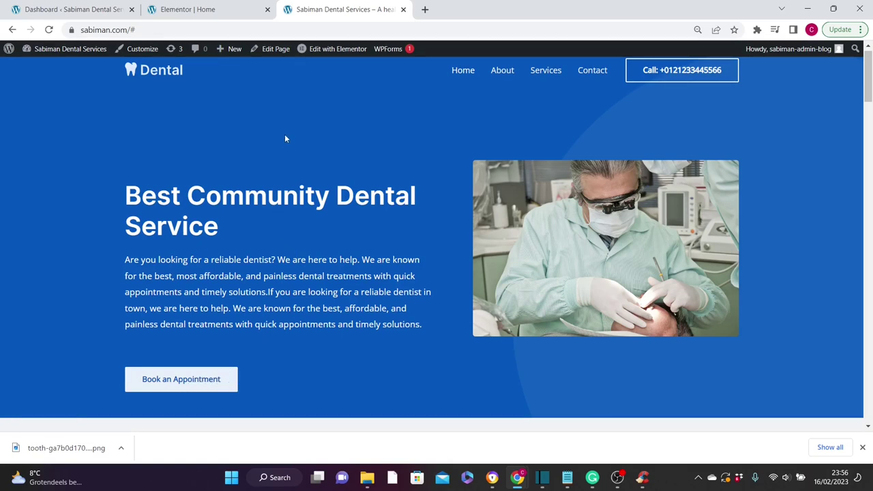
# - Give the Book Our Services section the CSS ID 'services' in Elementor and update
pyautogui.click(335, 55)
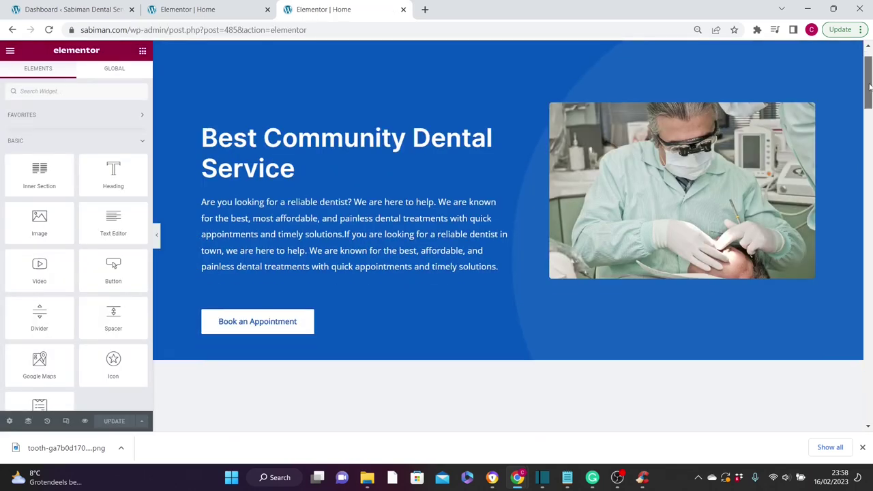
pyautogui.scroll(-5, 868, 143)
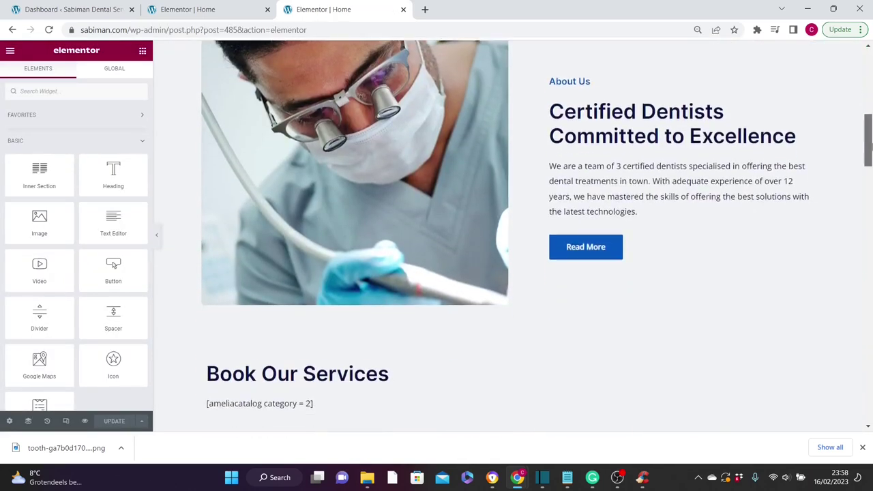
pyautogui.scroll(-3, 869, 143)
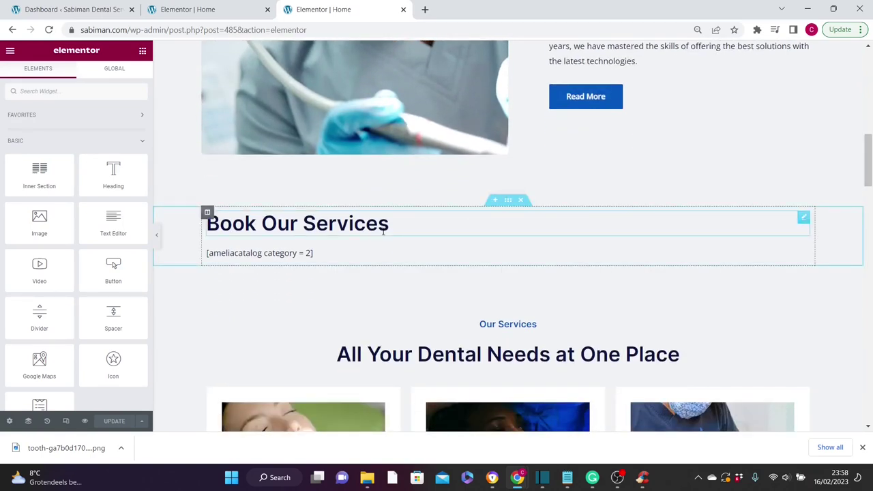
pyautogui.click(510, 201)
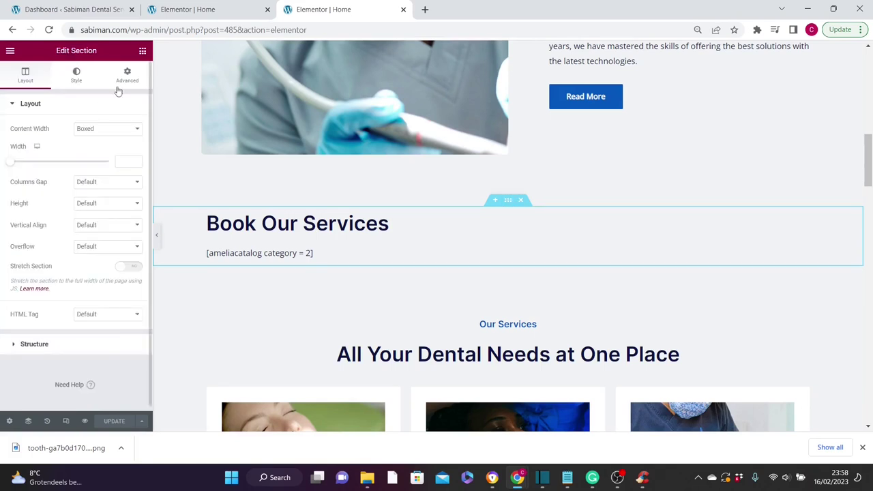
pyautogui.click(128, 80)
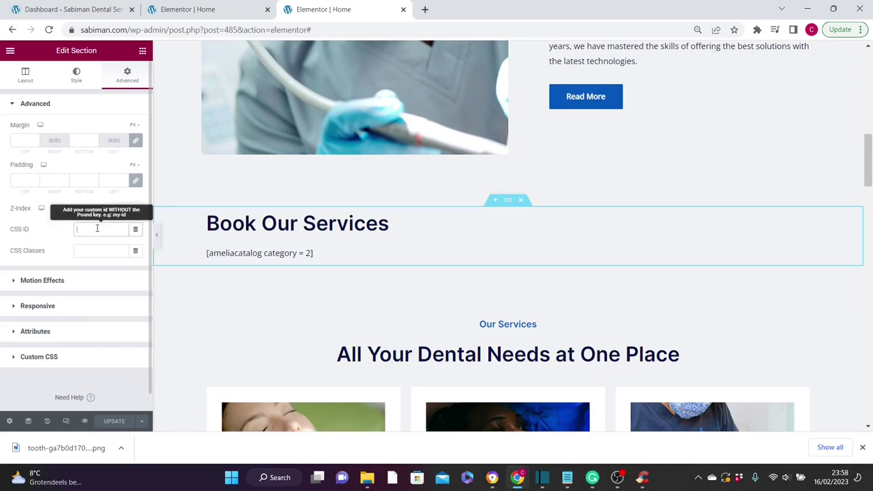
pyautogui.write('se')
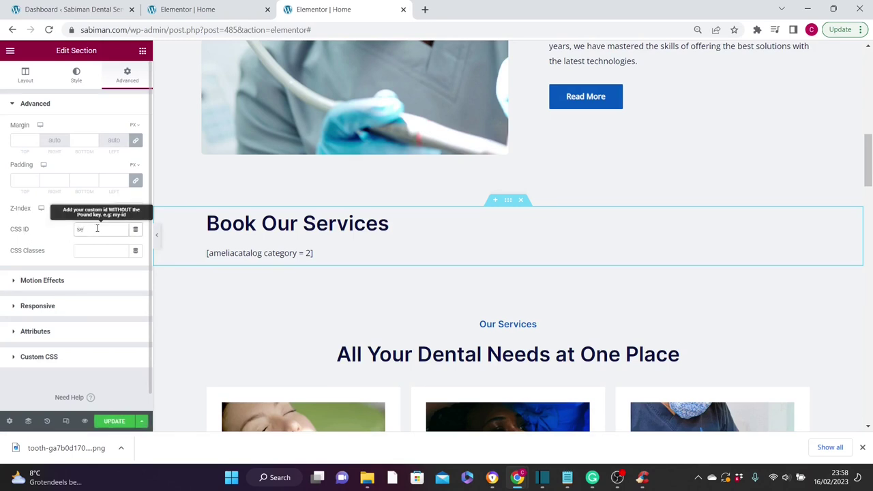
pyautogui.write('rvices')
pyautogui.click(118, 422)
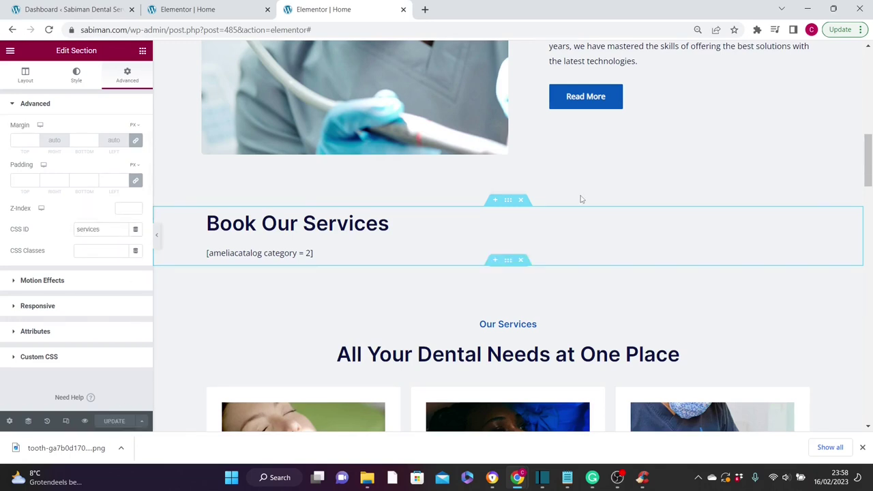
# - Set the Book an Appointment button's link to '#services' and update the page
pyautogui.moveTo(870, 150); pyautogui.dragTo(870, 99)
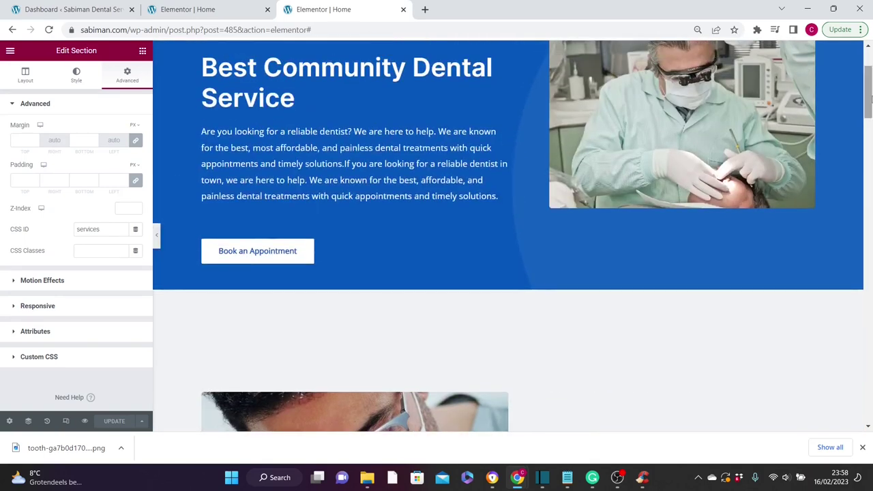
pyautogui.click(291, 251)
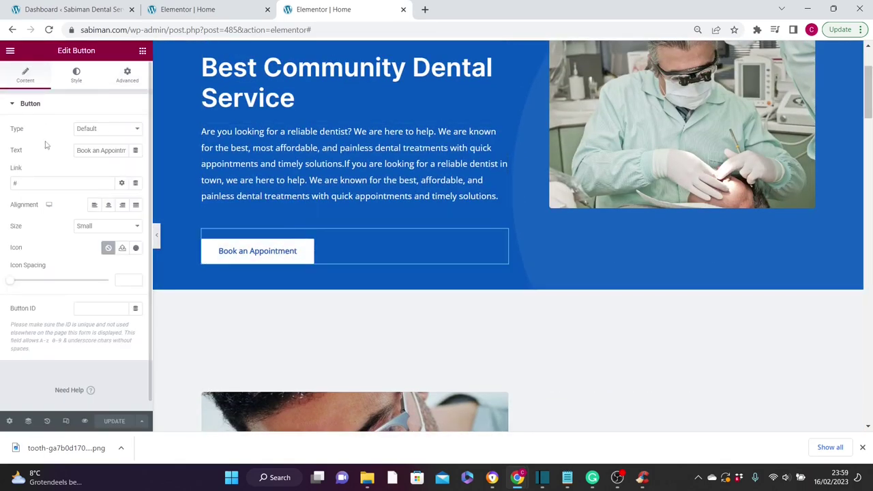
pyautogui.click(26, 183)
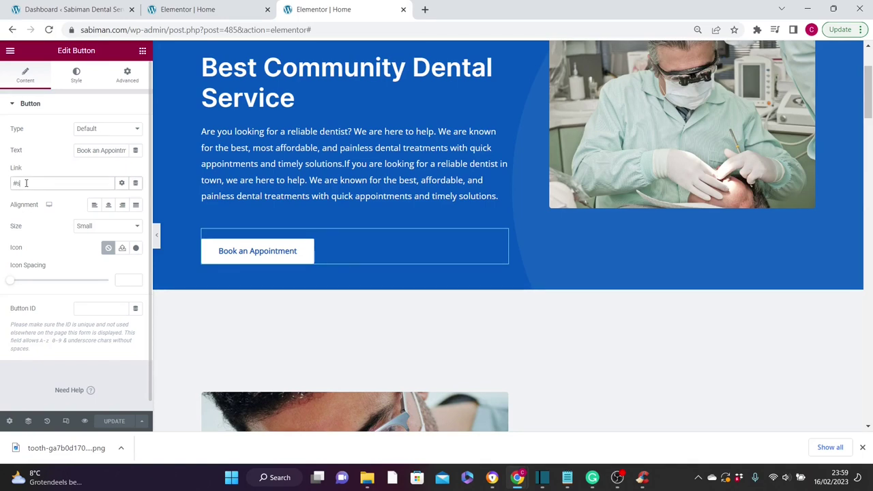
pyautogui.write('services')
pyautogui.click(115, 421)
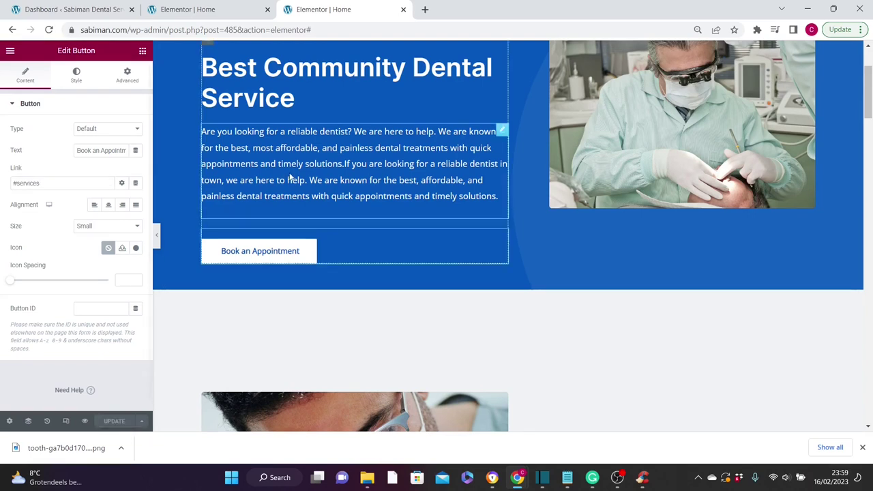
pyautogui.click(424, 9)
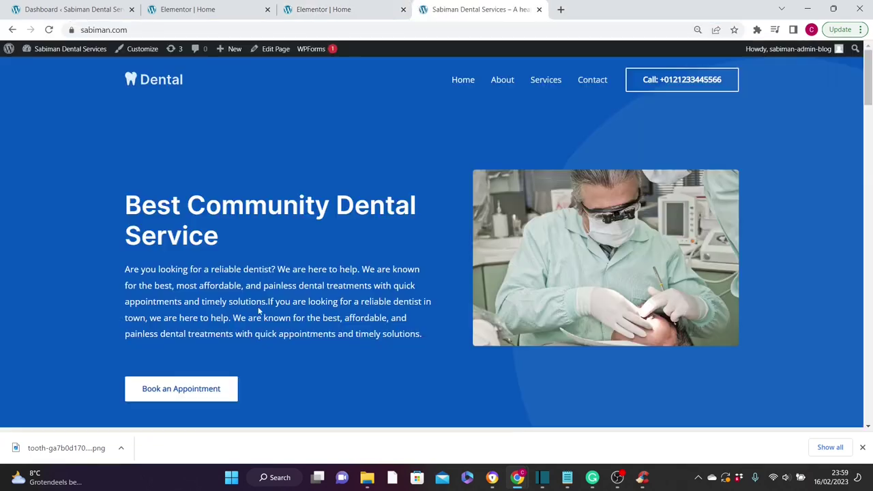
# - Test the live Book an Appointment button, confirming it jumps to the Book Our Services catalog
pyautogui.click(189, 390)
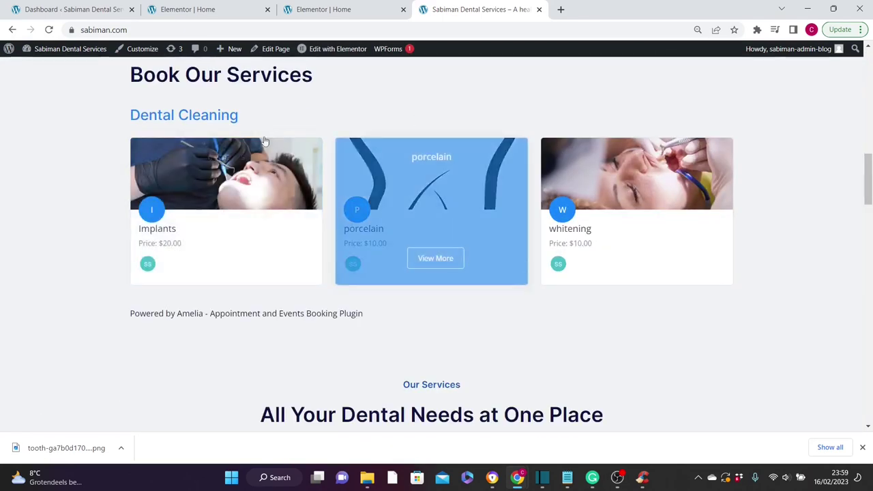
pyautogui.moveTo(411, 279)
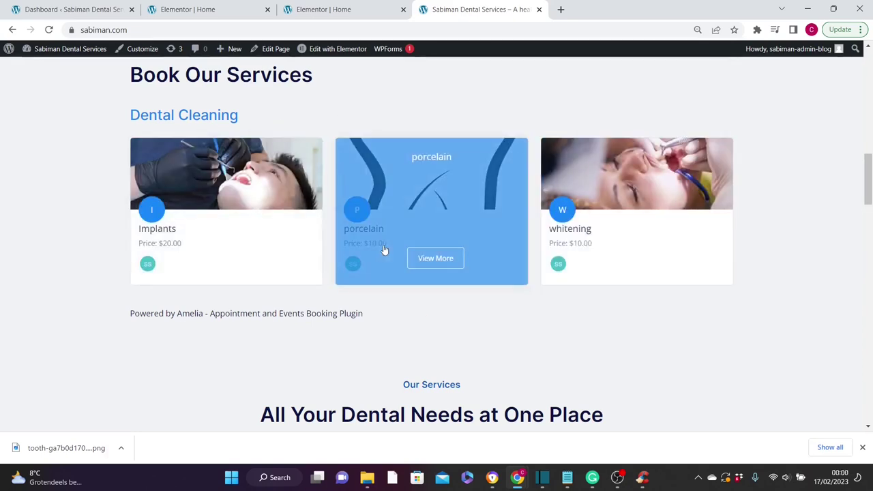
pyautogui.moveTo(654, 240)
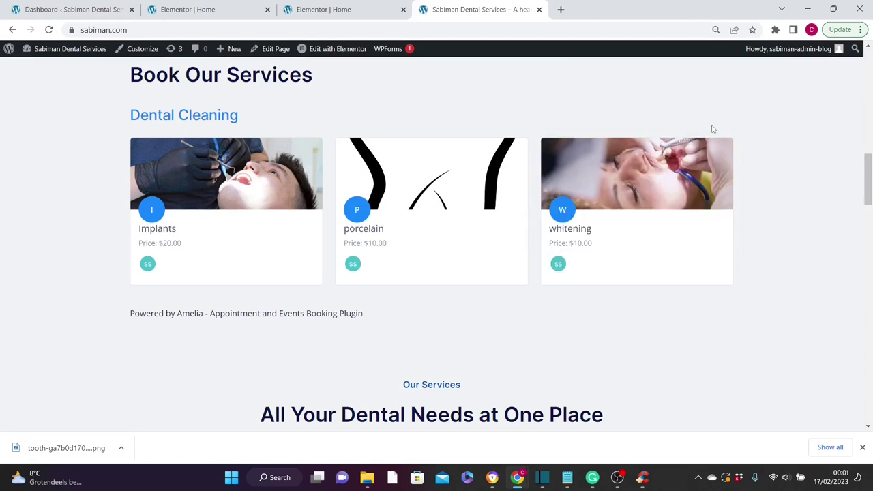
pyautogui.moveTo(868, 198); pyautogui.dragTo(868, 201)
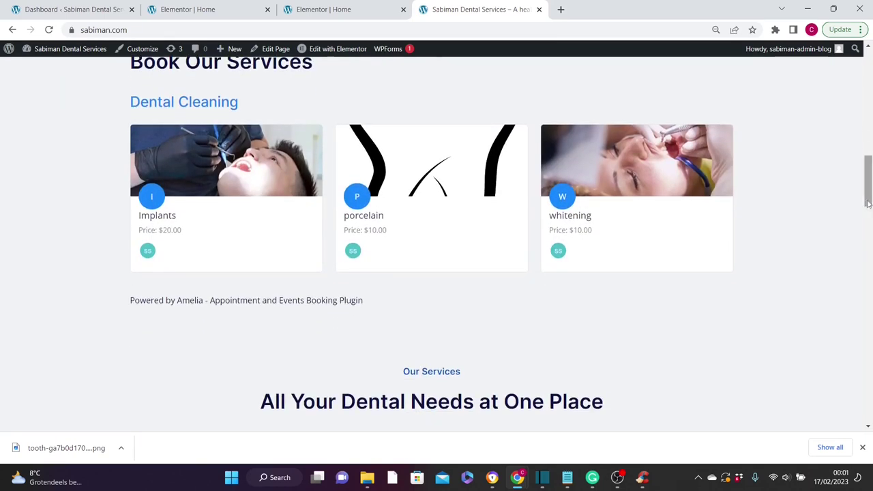